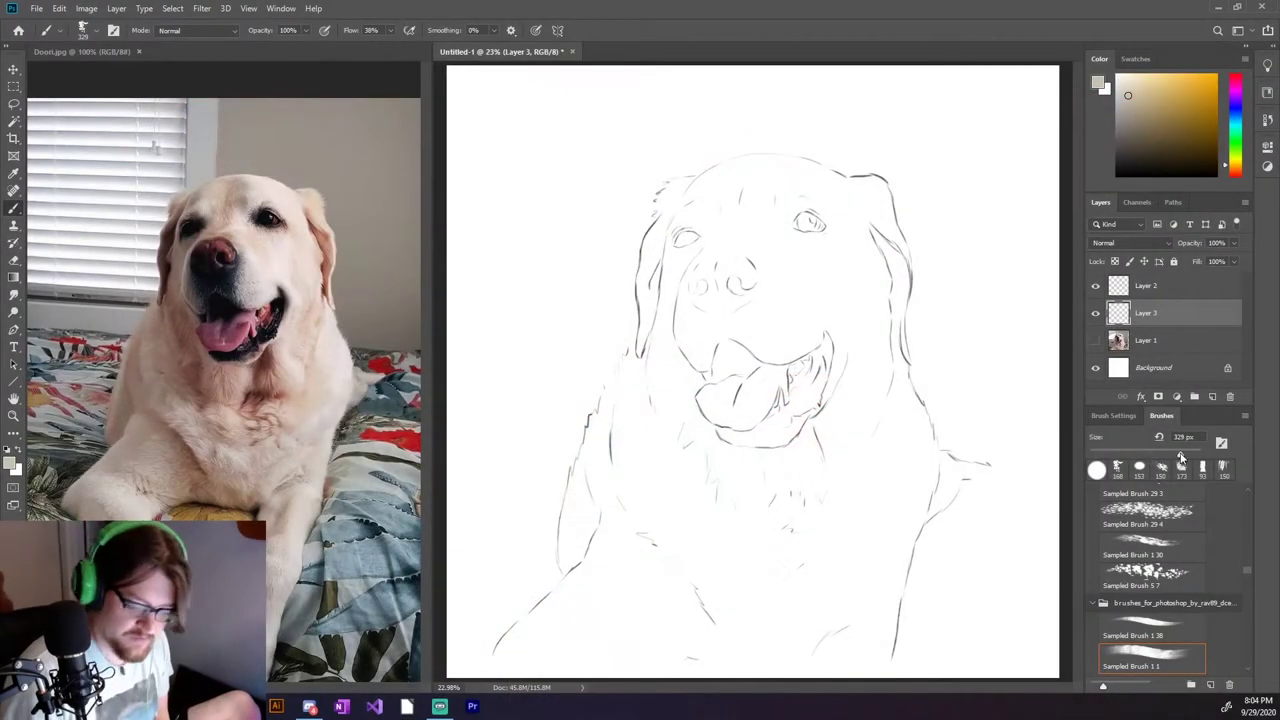
Paint a beige base stroke across the dog's left chest.
{"action": "mouse_move", "coordinate": [635, 378]}
{"action": "left_mouse_down"}
{"action": "mouse_move", "coordinate": [628, 485]}
{"action": "mouse_move", "coordinate": [686, 586]}
{"action": "mouse_move", "coordinate": [643, 357]}
{"action": "mouse_move", "coordinate": [714, 294]}
{"action": "mouse_move", "coordinate": [780, 460]}
{"action": "mouse_move", "coordinate": [860, 430]}
{"action": "mouse_move", "coordinate": [829, 614]}
{"action": "mouse_move", "coordinate": [929, 563]}
{"action": "mouse_move", "coordinate": [1000, 470]}
{"action": "mouse_move", "coordinate": [957, 529]}
{"action": "left_mouse_up"}
Erase stray beige paint from the shoulder fur and around the head edges.
{"action": "key", "text": "e"}
{"action": "left_click_drag", "start_coordinate": [622, 250], "coordinate": [630, 360]}
{"action": "left_click_drag", "start_coordinate": [900, 160], "coordinate": [910, 240]}
Shade the dog's forehead and face in lighter beige on new layers.
{"action": "key", "text": "ctrl+shift+alt+n"}
{"action": "key", "text": "b"}
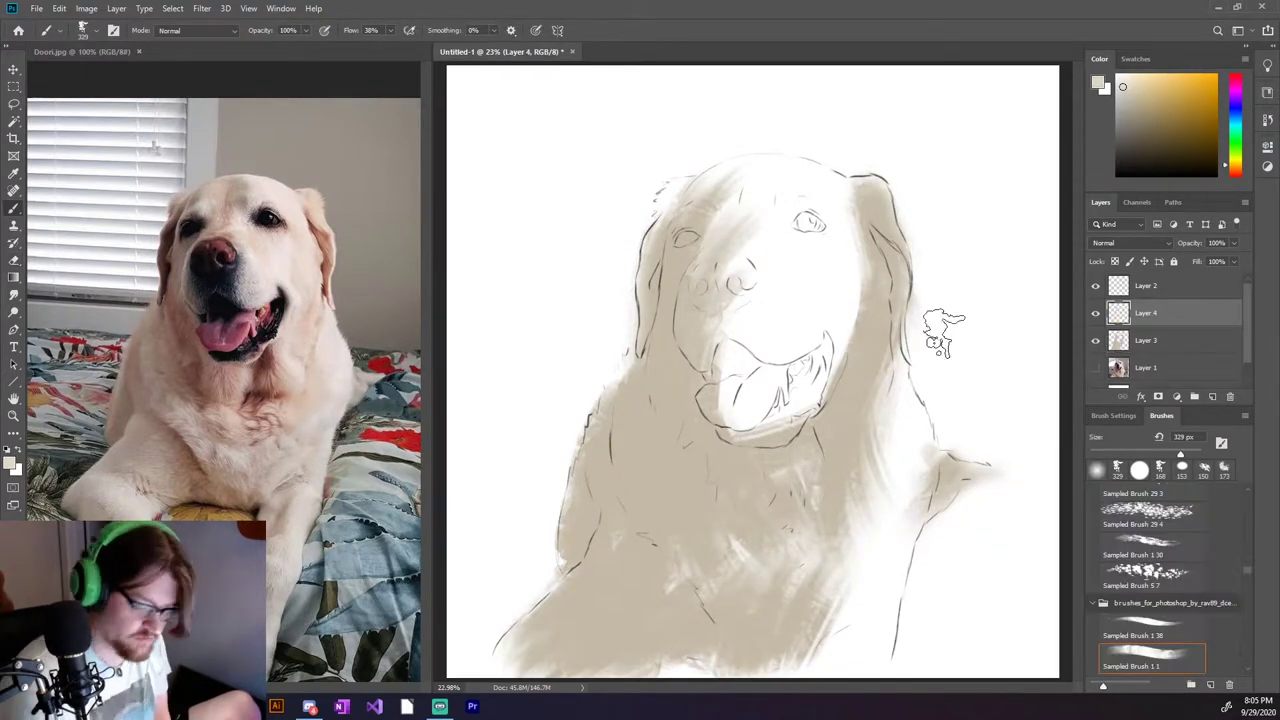
{"action": "mouse_move", "coordinate": [944, 330]}
{"action": "left_mouse_down"}
{"action": "mouse_move", "coordinate": [840, 300]}
{"action": "mouse_move", "coordinate": [729, 194]}
{"action": "mouse_move", "coordinate": [733, 260]}
{"action": "mouse_move", "coordinate": [888, 370]}
{"action": "mouse_move", "coordinate": [857, 557]}
{"action": "mouse_move", "coordinate": [845, 486]}
{"action": "mouse_move", "coordinate": [785, 340]}
{"action": "left_mouse_up"}
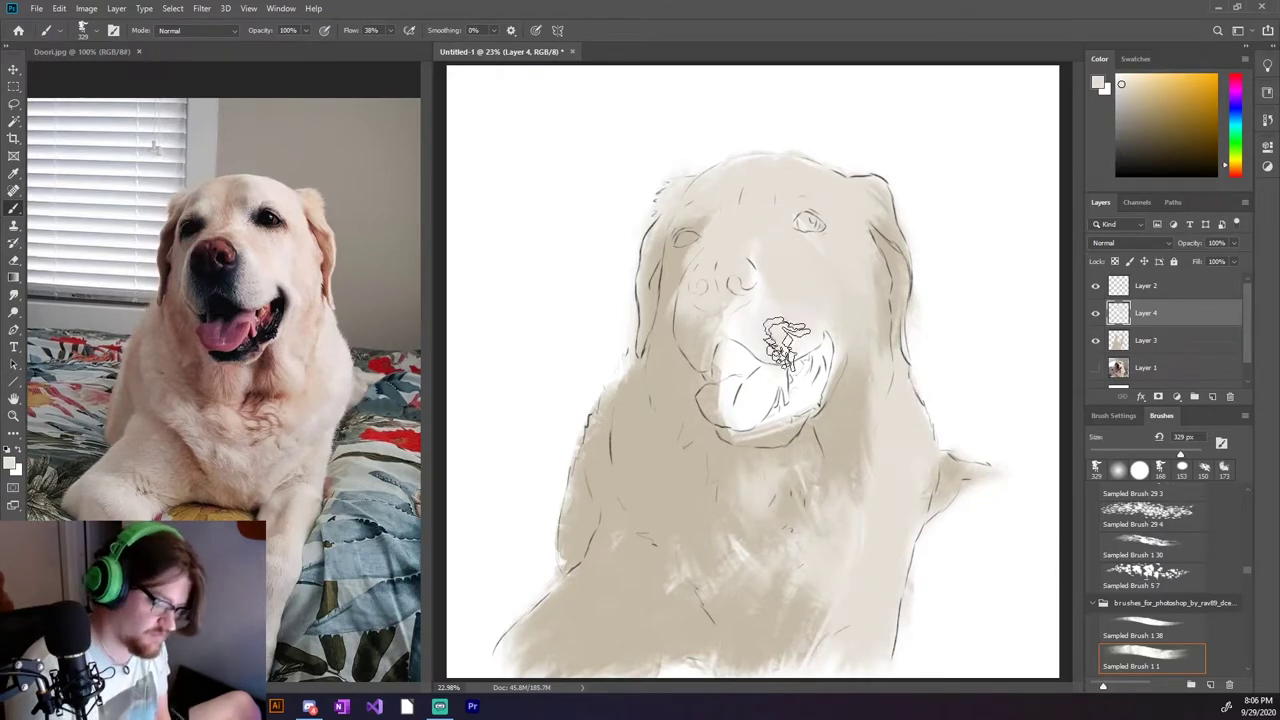
{"action": "left_click", "coordinate": [800, 351], "text": "alt"}
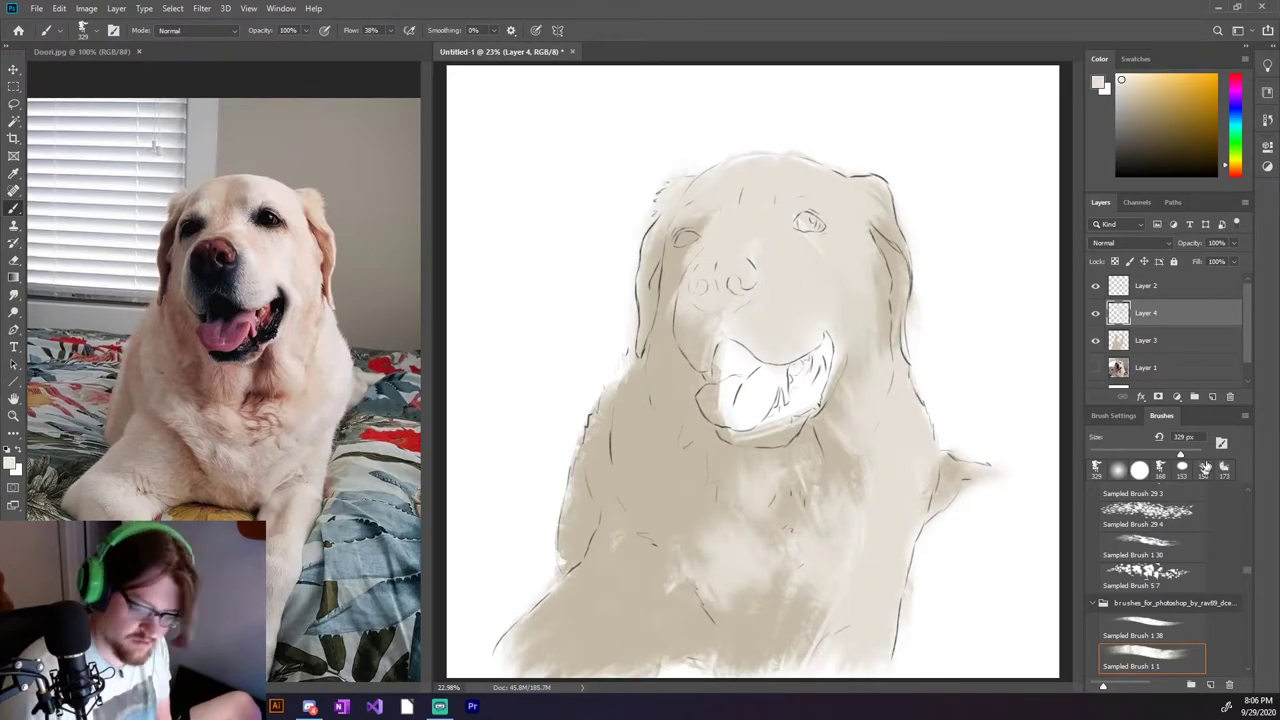
{"action": "key", "text": "ctrl+shift+alt+n"}
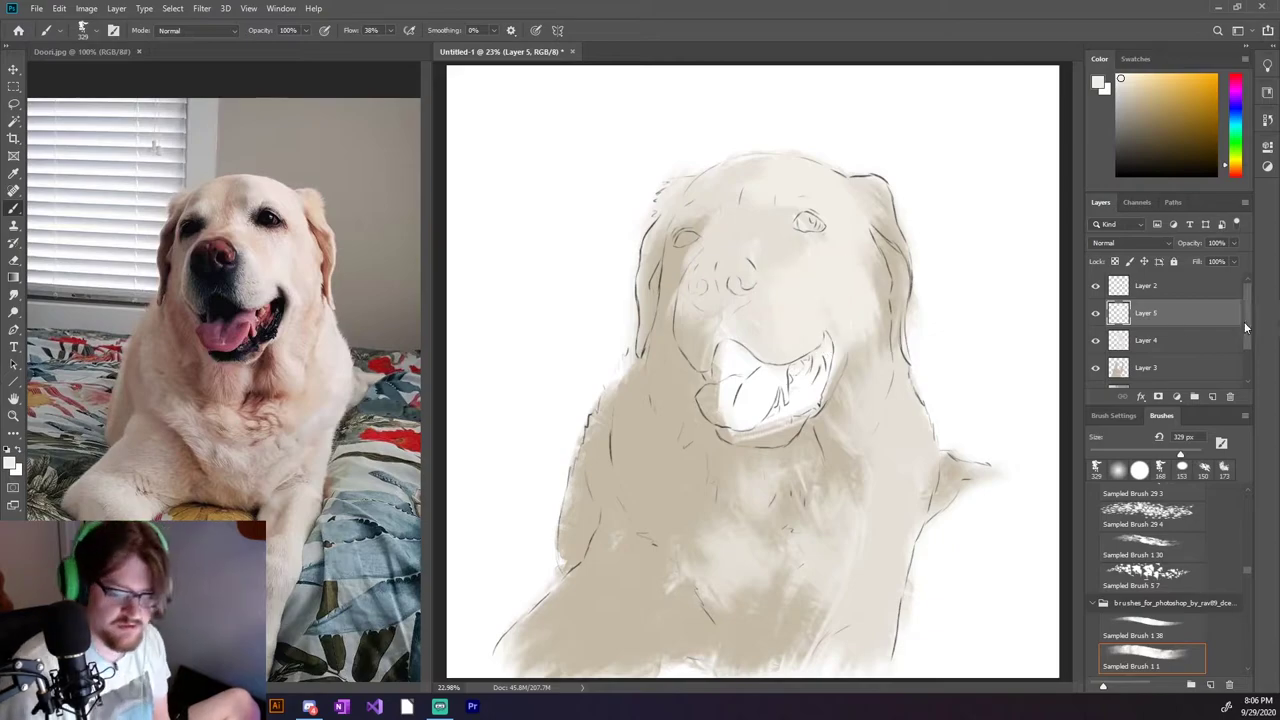
Fill the Background layer with a grey-brown colour.
{"action": "scroll", "coordinate": [1245, 328], "scroll_direction": "down", "scroll_amount": 3}
{"action": "left_click", "coordinate": [1153, 374]}
{"action": "left_click", "coordinate": [1129, 132]}
{"action": "scroll", "coordinate": [1150, 560], "scroll_direction": "up", "scroll_amount": 10}
{"action": "key", "text": "alt+BackSpace"}
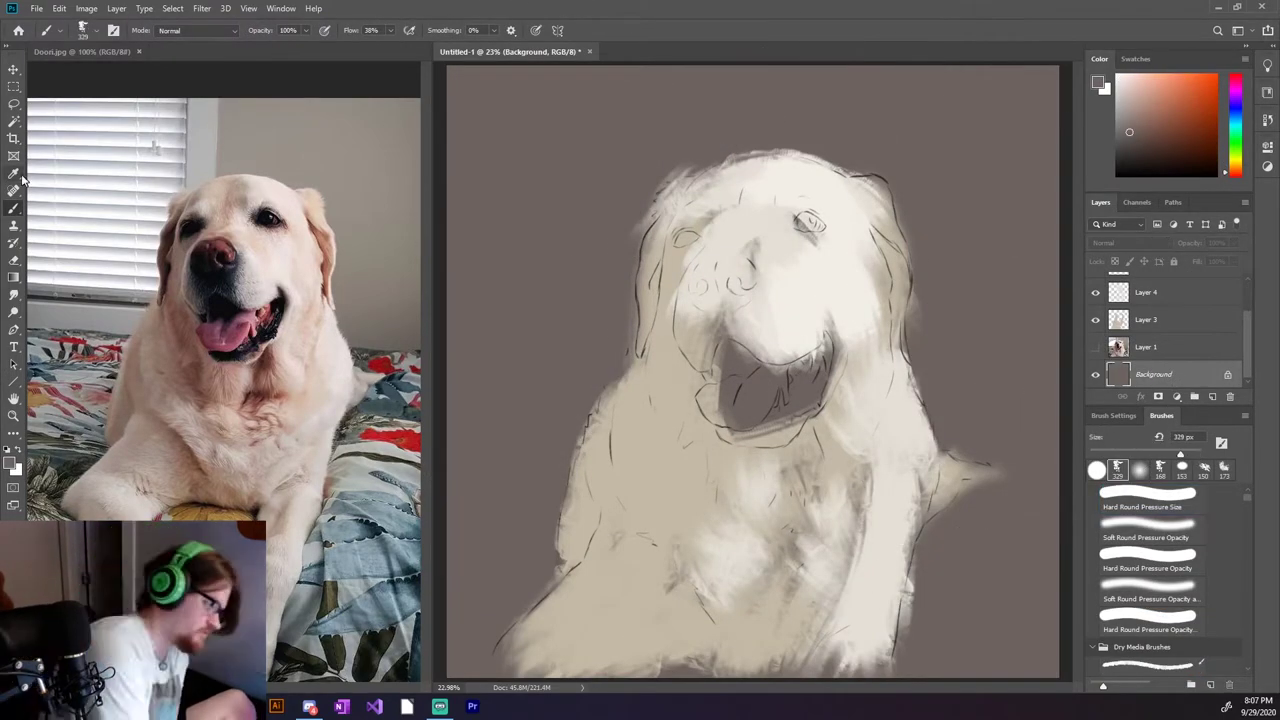
Pick near-white and tan colours, select Layer 4, and add Layers 6 and 7.
{"action": "left_click", "coordinate": [30, 178], "text": "alt"}
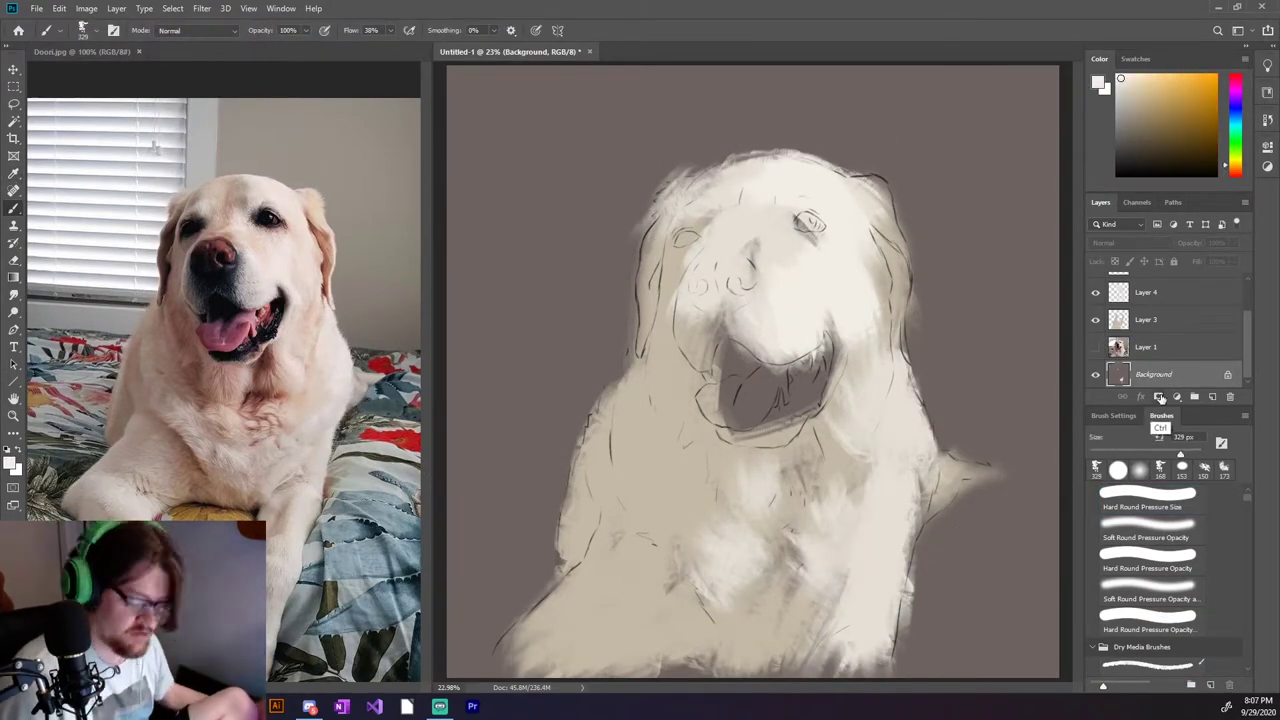
{"action": "left_click", "coordinate": [1160, 292]}
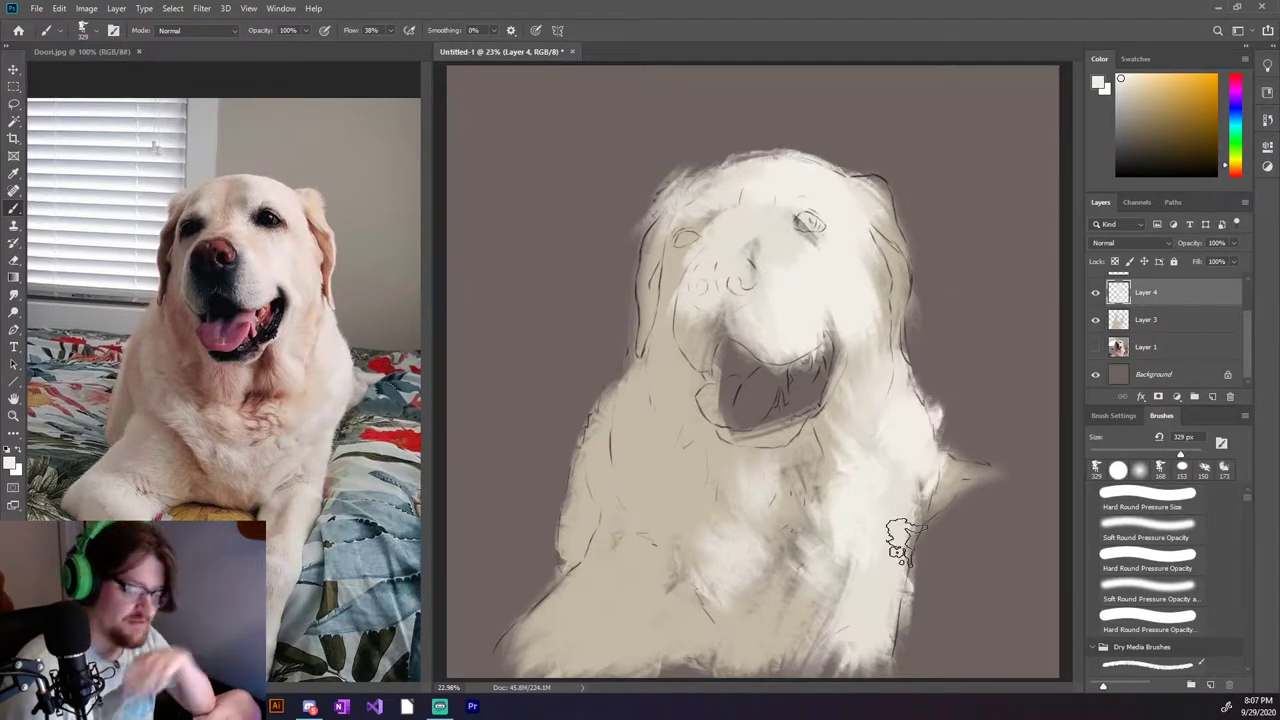
{"action": "scroll", "coordinate": [1170, 330], "scroll_direction": "up", "scroll_amount": 2}
{"action": "left_click", "coordinate": [1146, 104]}
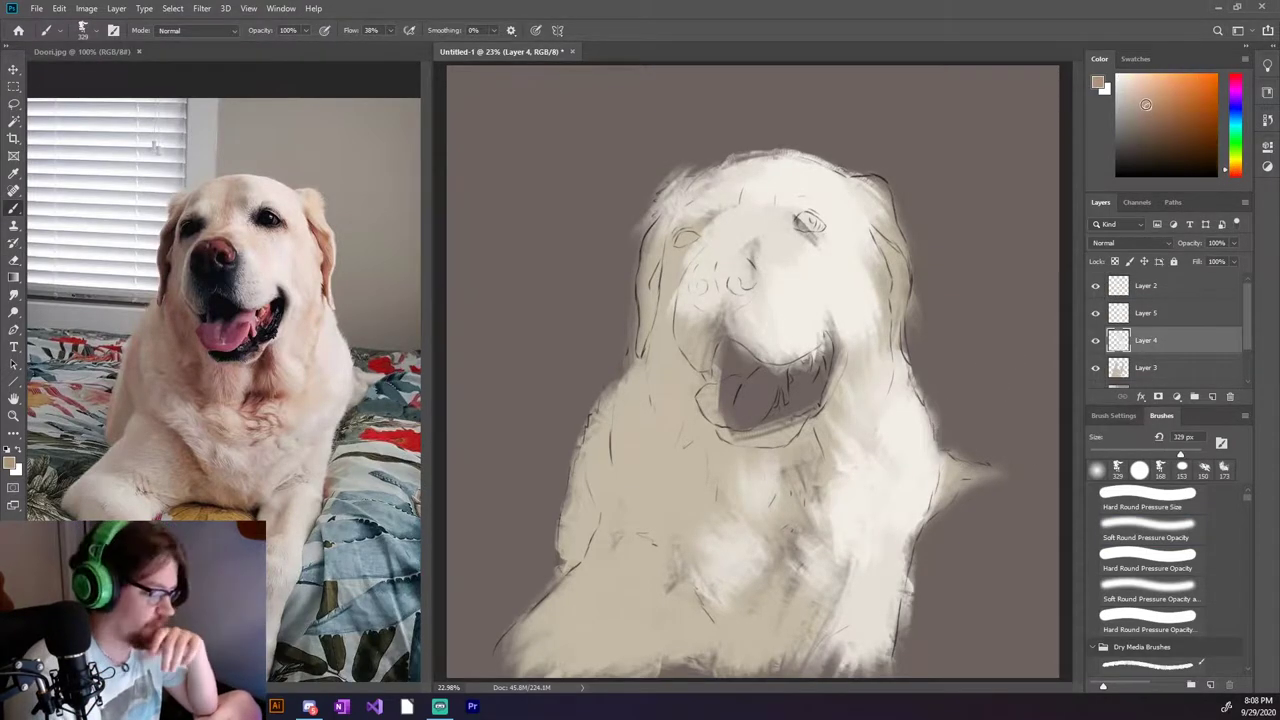
{"action": "left_click", "coordinate": [1212, 396]}
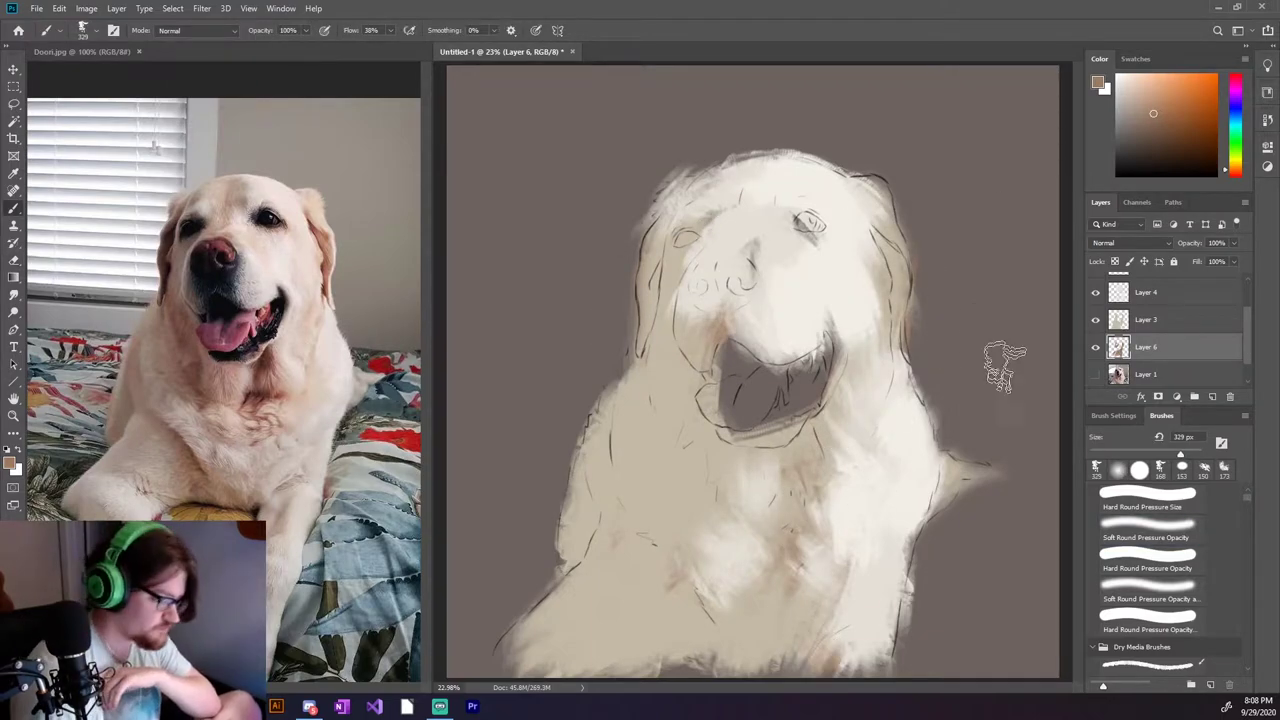
{"action": "left_click", "coordinate": [1212, 396]}
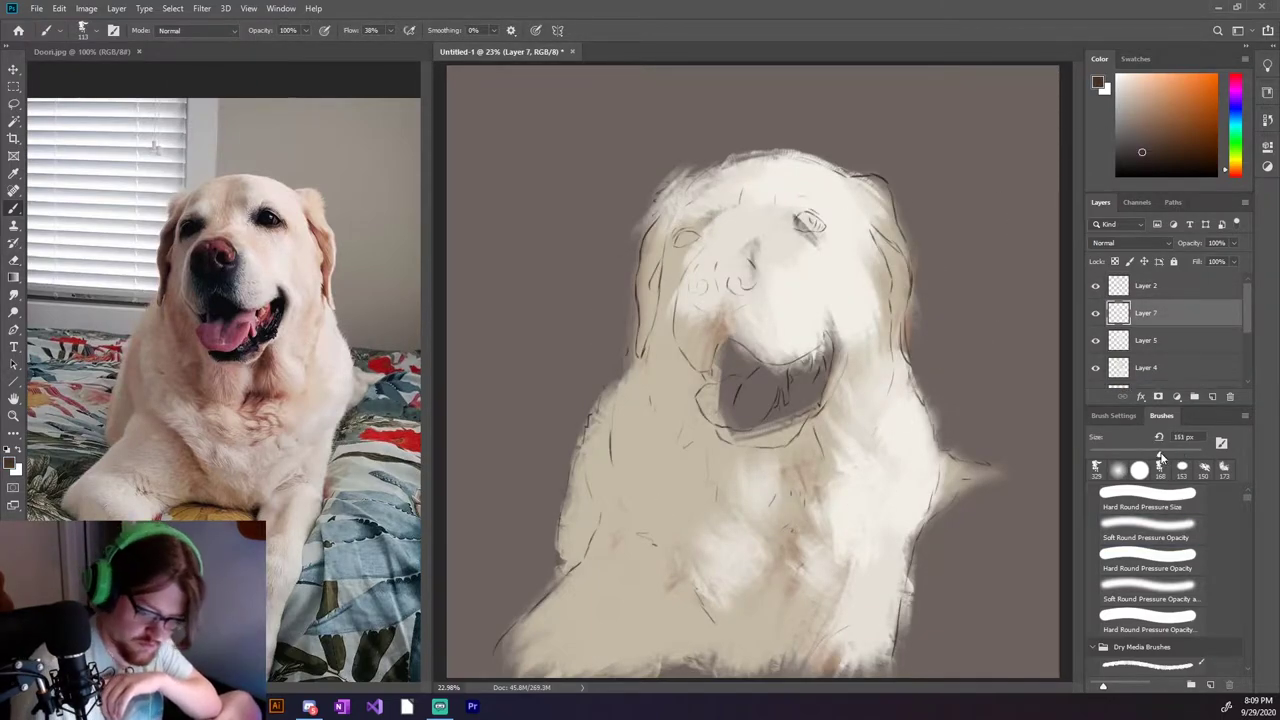
Paint the nose solid dark brown with an enlarged brush and darken the mouth's bottom edge.
{"action": "left_click_drag", "start_coordinate": [1160, 452], "coordinate": [1171, 452]}
{"action": "mouse_move", "coordinate": [725, 305]}
{"action": "left_mouse_down"}
{"action": "mouse_move", "coordinate": [705, 350]}
{"action": "mouse_move", "coordinate": [760, 360]}
{"action": "left_mouse_up"}
{"action": "left_click_drag", "start_coordinate": [765, 285], "coordinate": [730, 310]}
{"action": "mouse_move", "coordinate": [700, 262]}
{"action": "left_mouse_down"}
{"action": "mouse_move", "coordinate": [740, 300]}
{"action": "mouse_move", "coordinate": [785, 315]}
{"action": "left_mouse_up"}
{"action": "left_click_drag", "start_coordinate": [705, 300], "coordinate": [705, 355]}
{"action": "mouse_move", "coordinate": [725, 428]}
{"action": "left_mouse_down"}
{"action": "mouse_move", "coordinate": [778, 408]}
{"action": "mouse_move", "coordinate": [835, 320]}
{"action": "left_mouse_up"}
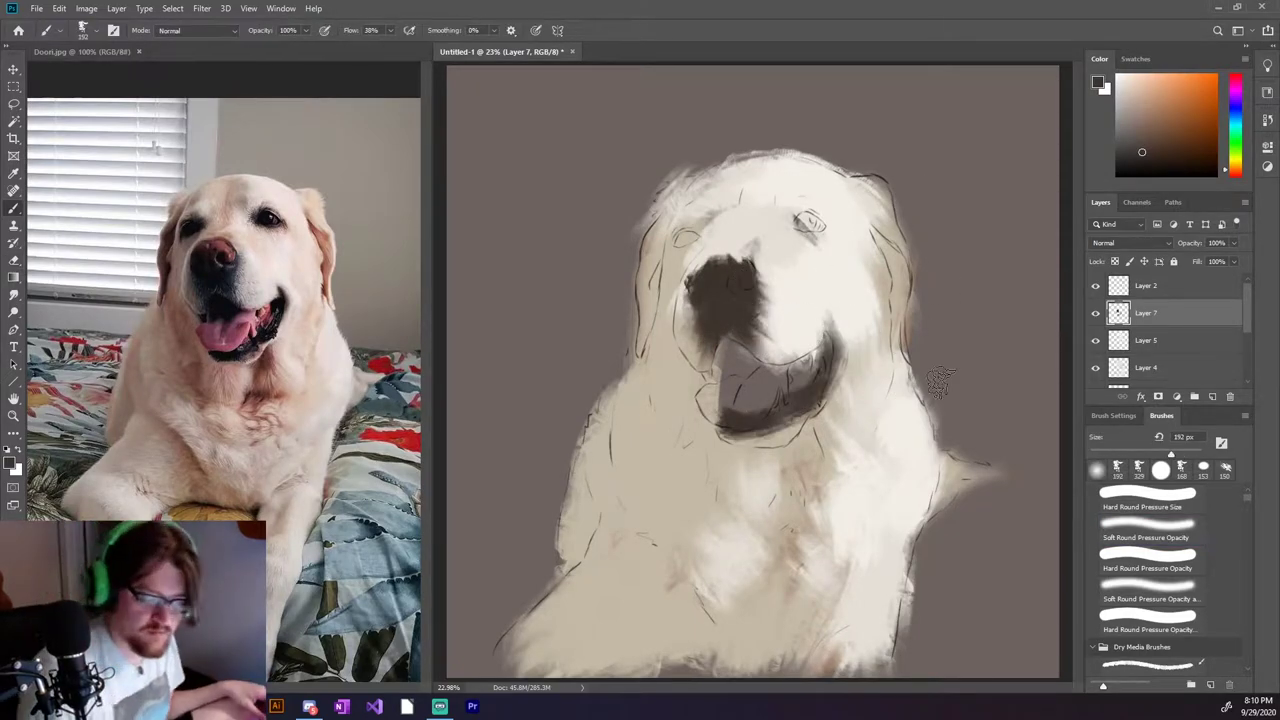
Paint both eyes dark at about 159 px, then outline the mouth in darker brown at 108 px.
{"action": "left_click_drag", "start_coordinate": [1171, 452], "coordinate": [1162, 452]}
{"action": "left_click_drag", "start_coordinate": [678, 232], "coordinate": [698, 245]}
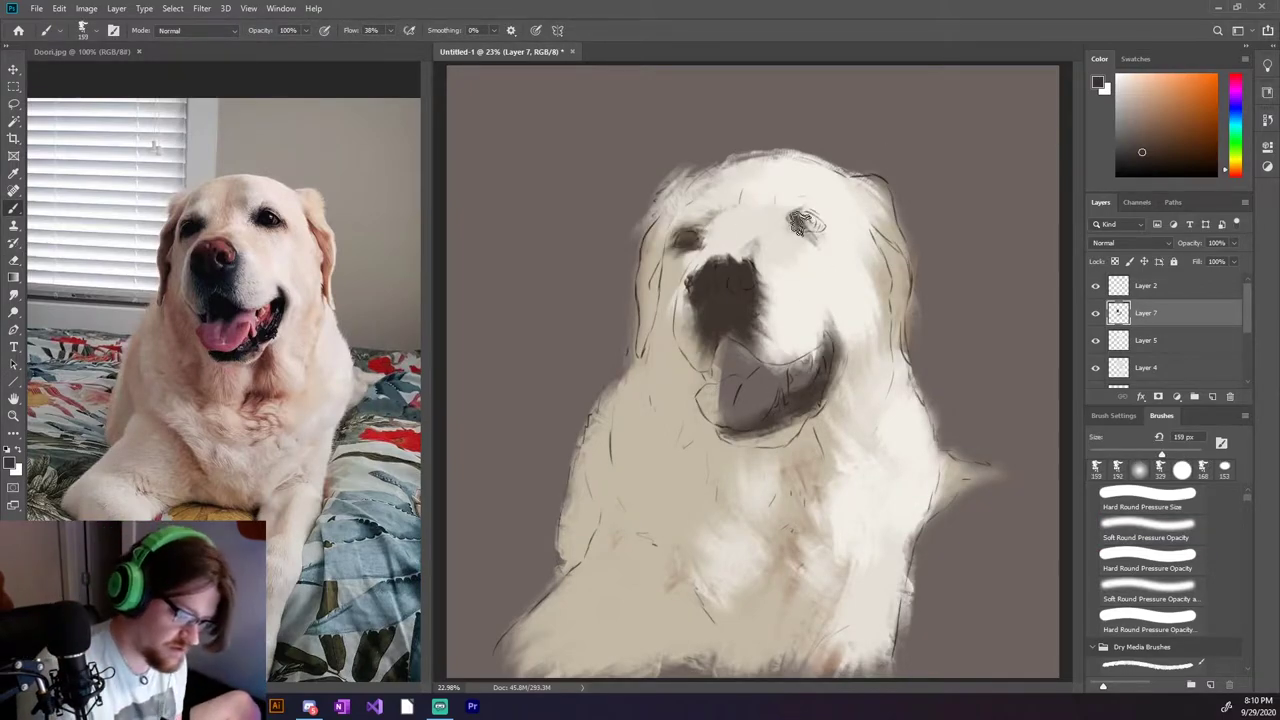
{"action": "left_click_drag", "start_coordinate": [798, 220], "coordinate": [815, 225]}
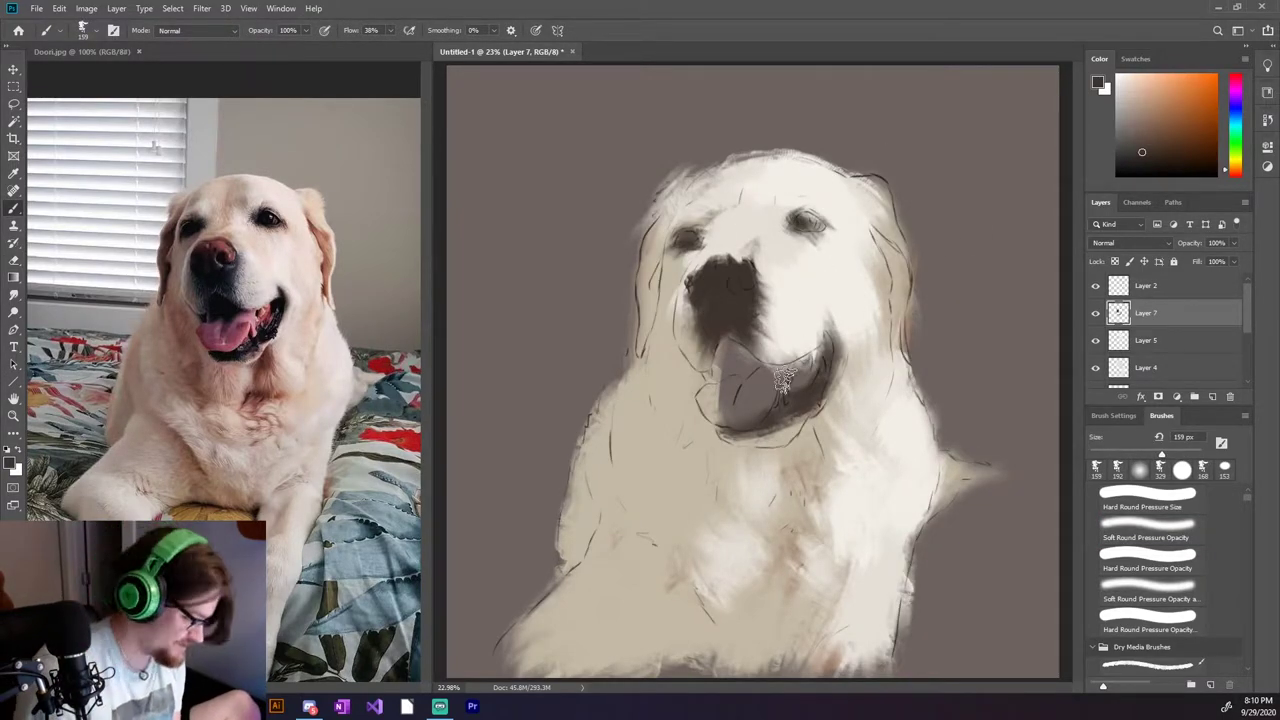
{"action": "left_click", "coordinate": [726, 318], "text": "alt"}
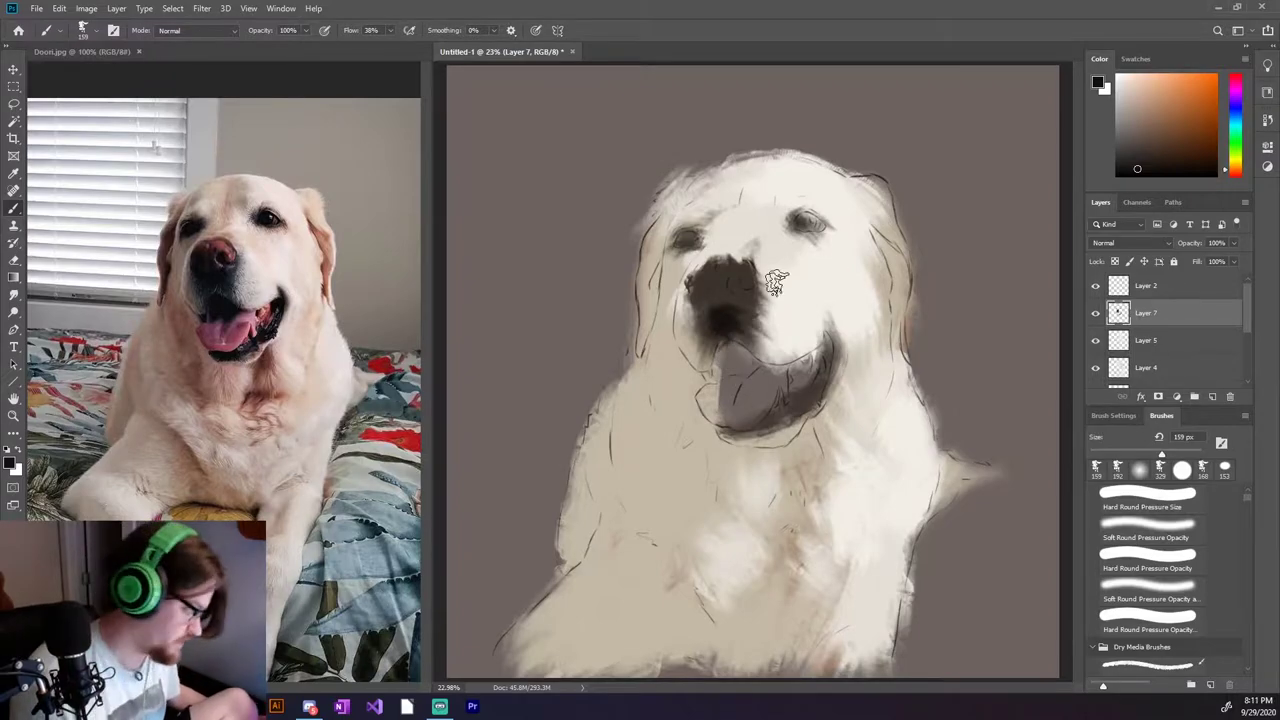
{"action": "key", "text": "["}
{"action": "key", "text": "["}
{"action": "left_click_drag", "start_coordinate": [822, 370], "coordinate": [744, 428]}
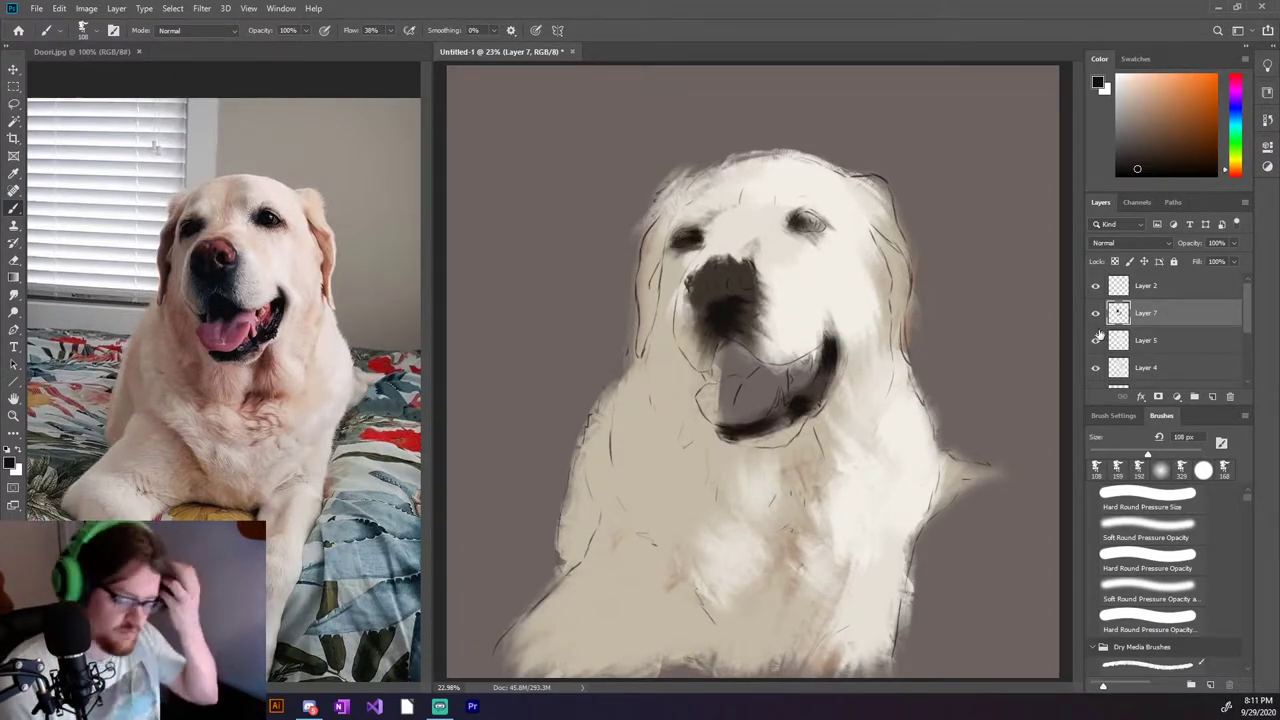
Erase on Layer 4, then shade dark under the nose and mouth on Layer 7.
{"action": "key", "text": "e"}
{"action": "key", "text": "alt+bracketleft"}
{"action": "key", "text": "alt+bracketleft"}
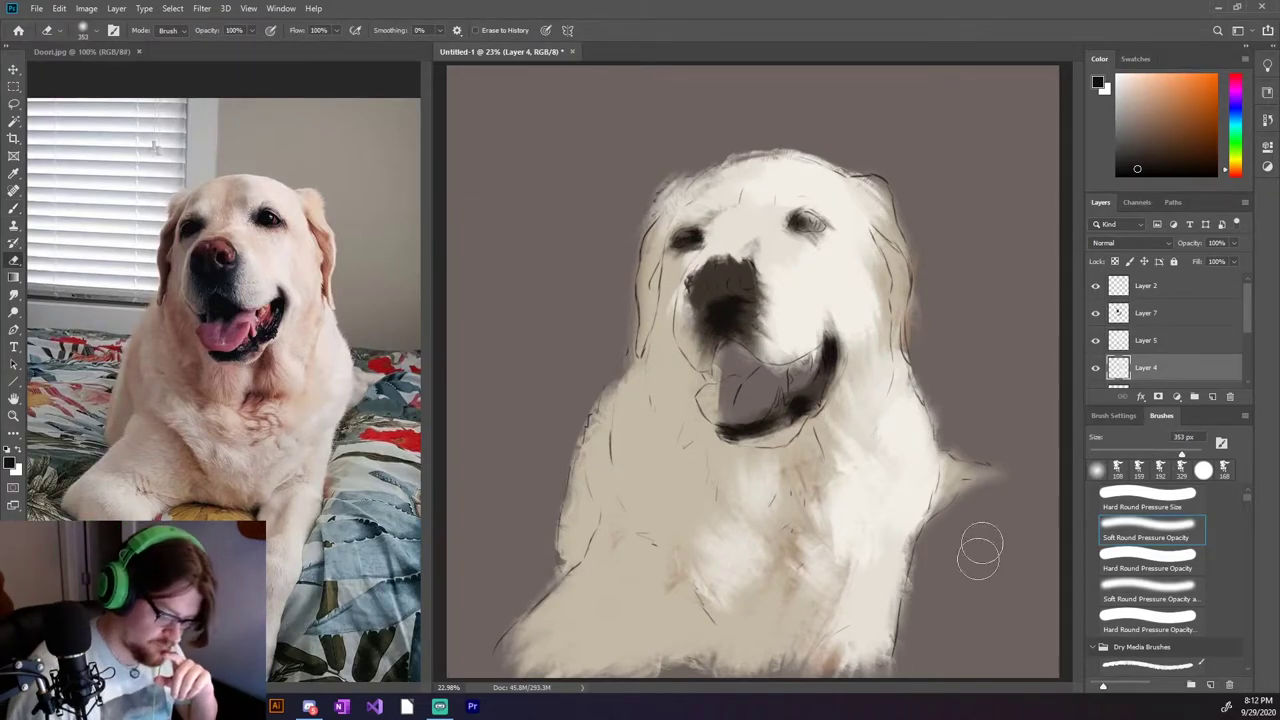
{"action": "key", "text": "alt+bracketright"}
{"action": "key", "text": "alt+bracketright"}
{"action": "key", "text": "b"}
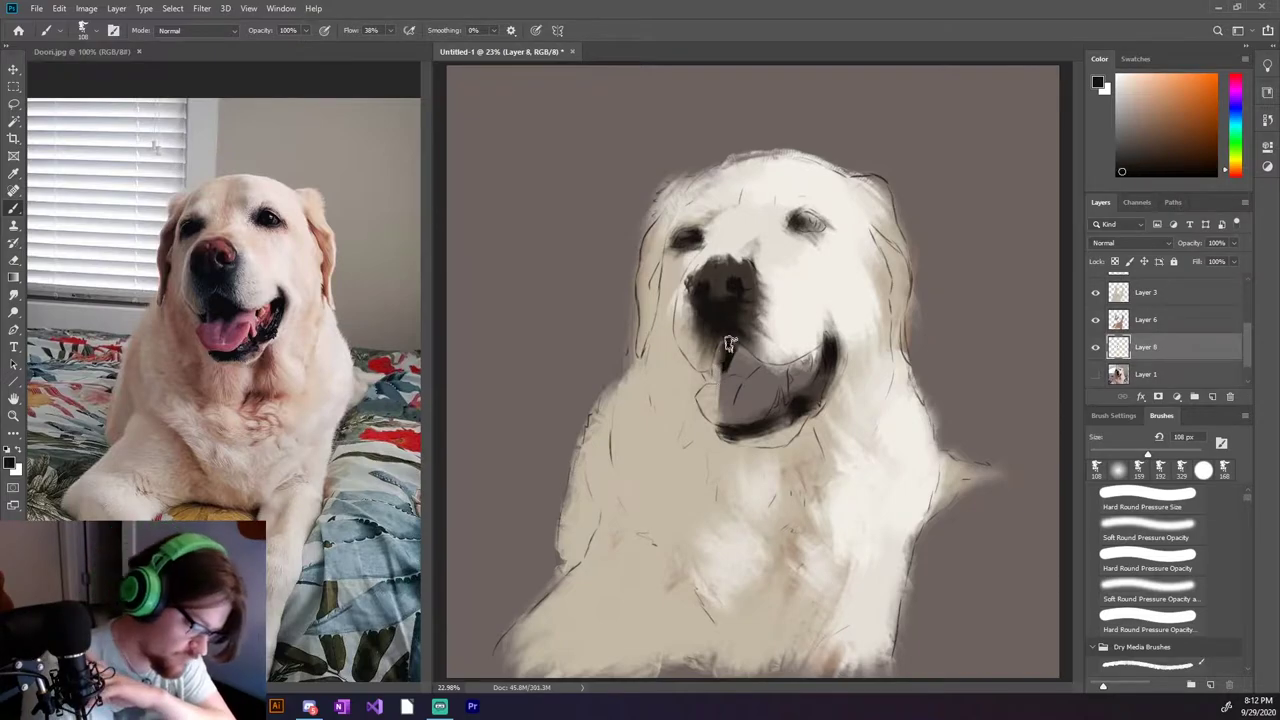
{"action": "left_click_drag", "start_coordinate": [718, 340], "coordinate": [765, 390]}
Touch up Layer 4 with the eraser and sample a light beige from the painting.
{"action": "left_click", "coordinate": [1133, 300]}
{"action": "key", "text": "e"}
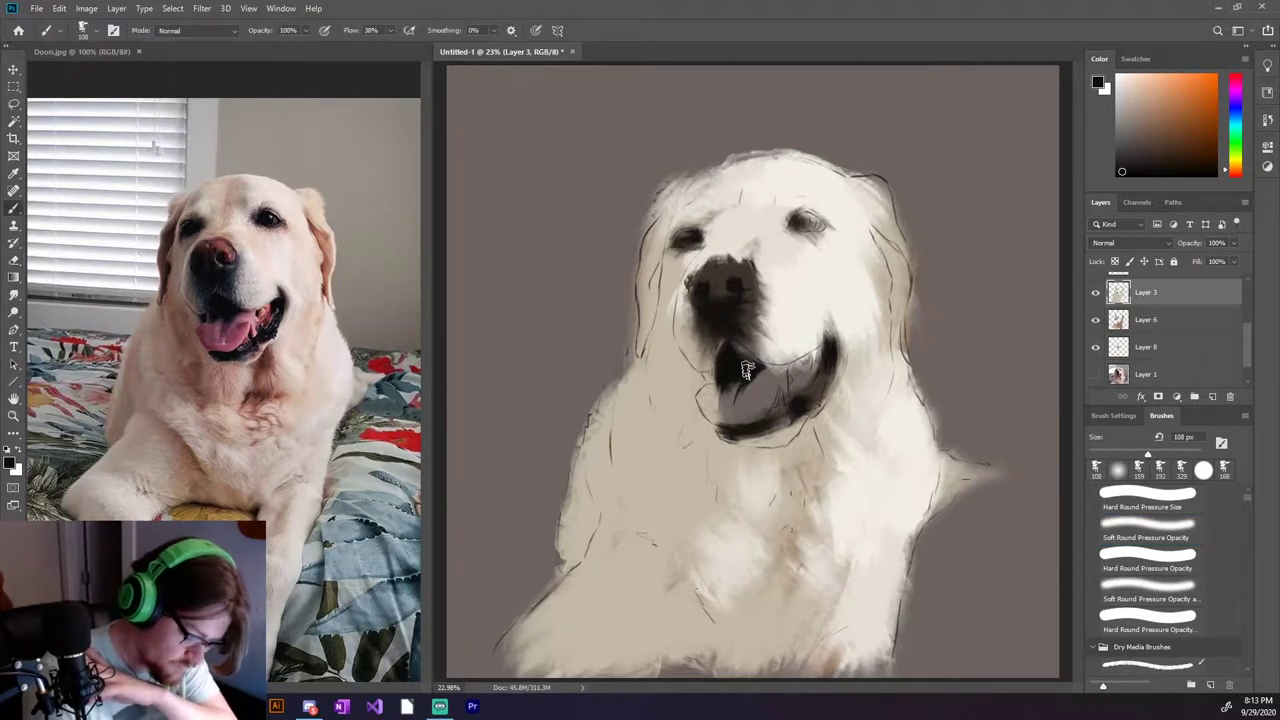
{"action": "key", "text": "alt+bracketright"}
{"action": "key", "text": "b"}
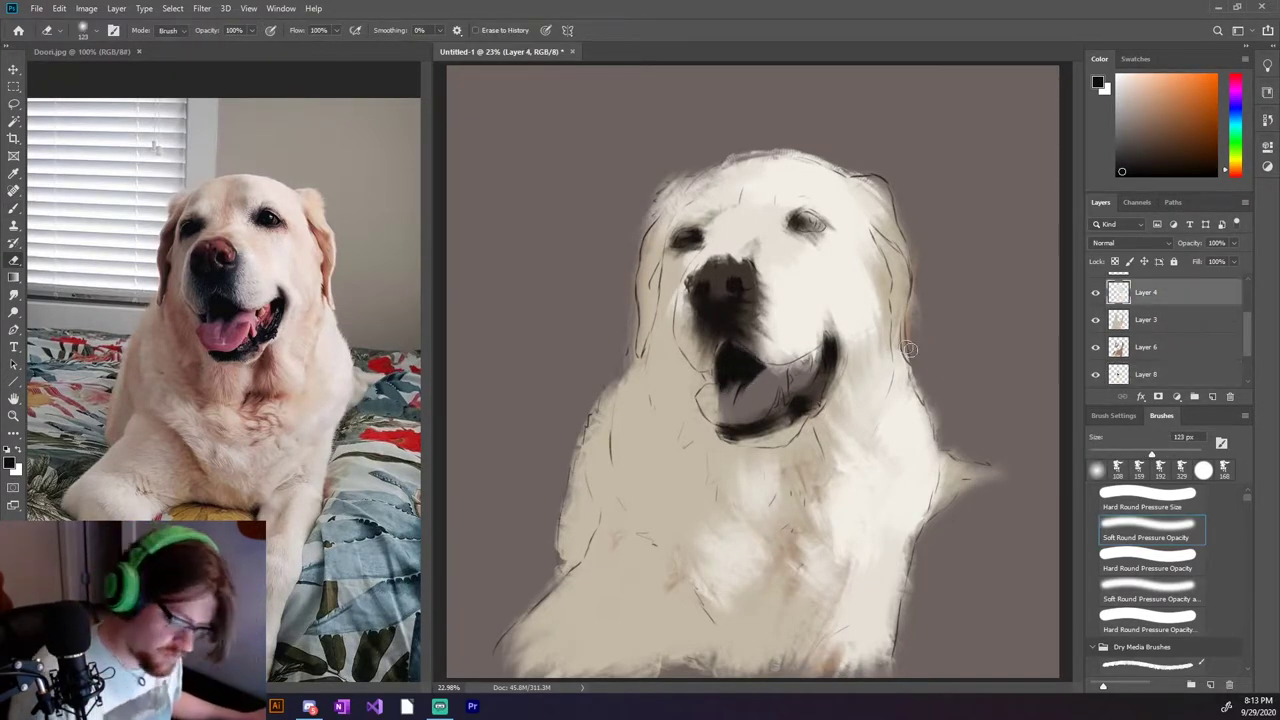
{"action": "left_click", "coordinate": [745, 354], "text": "ctrl"}
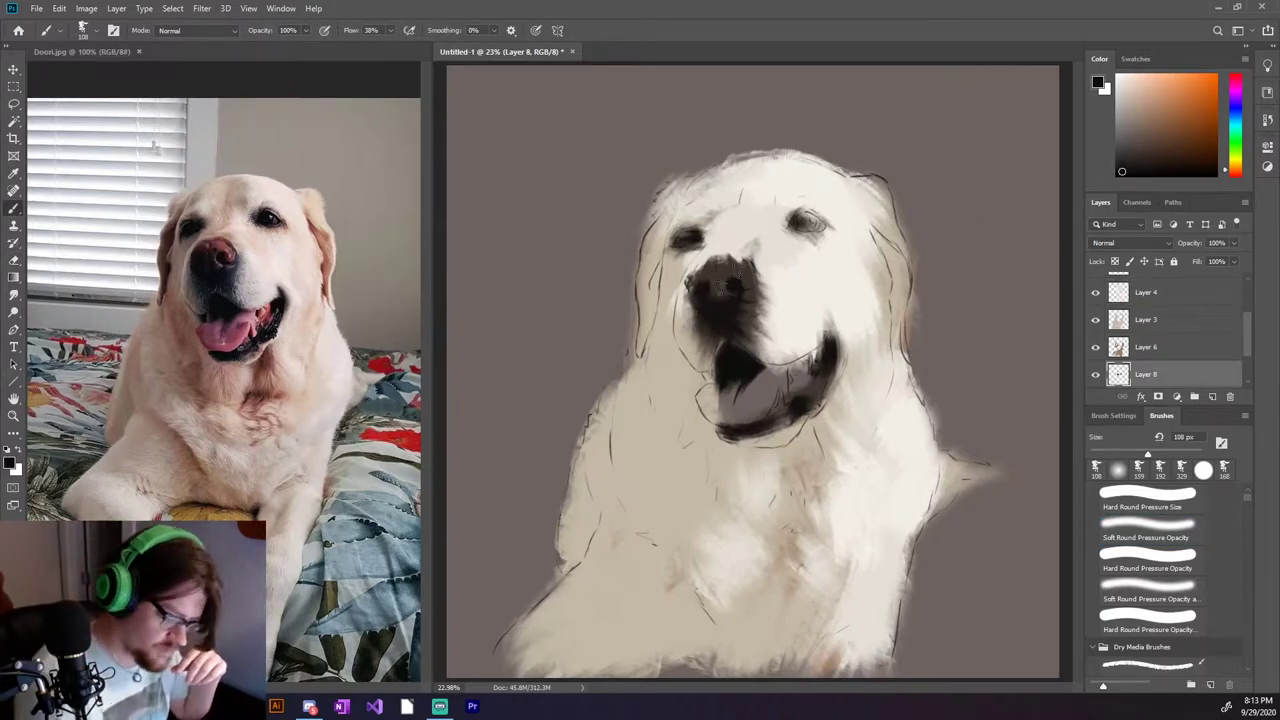
{"action": "left_click", "coordinate": [840, 474], "text": "ctrl"}
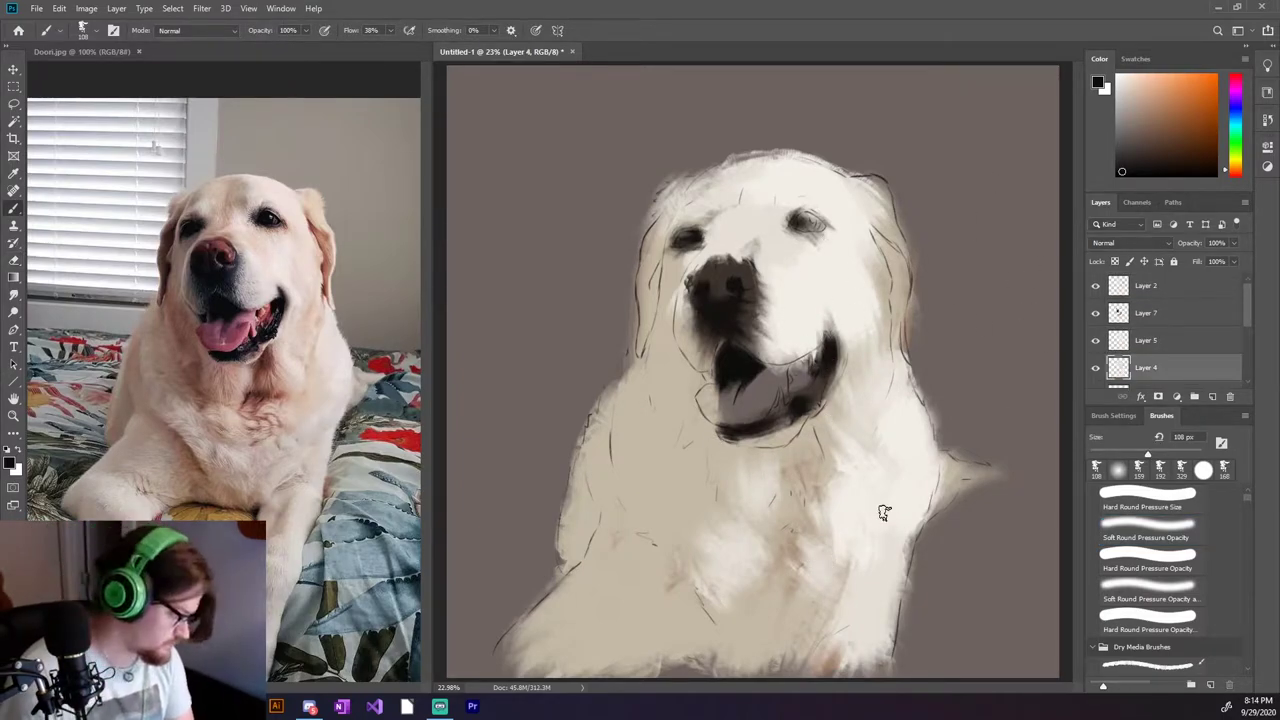
{"action": "left_click", "coordinate": [816, 515], "text": "alt"}
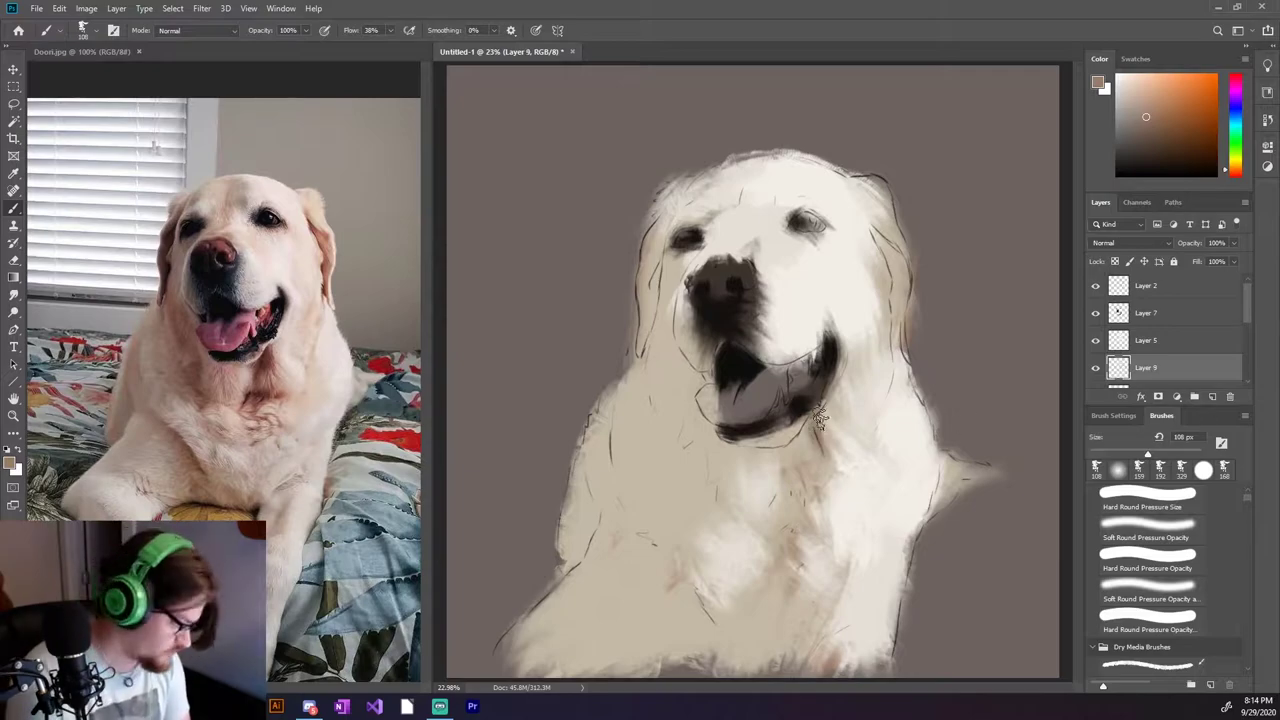
On a new layer, shade the dog's left cheek and neck beige.
{"action": "left_click", "coordinate": [808, 484], "text": "ctrl"}
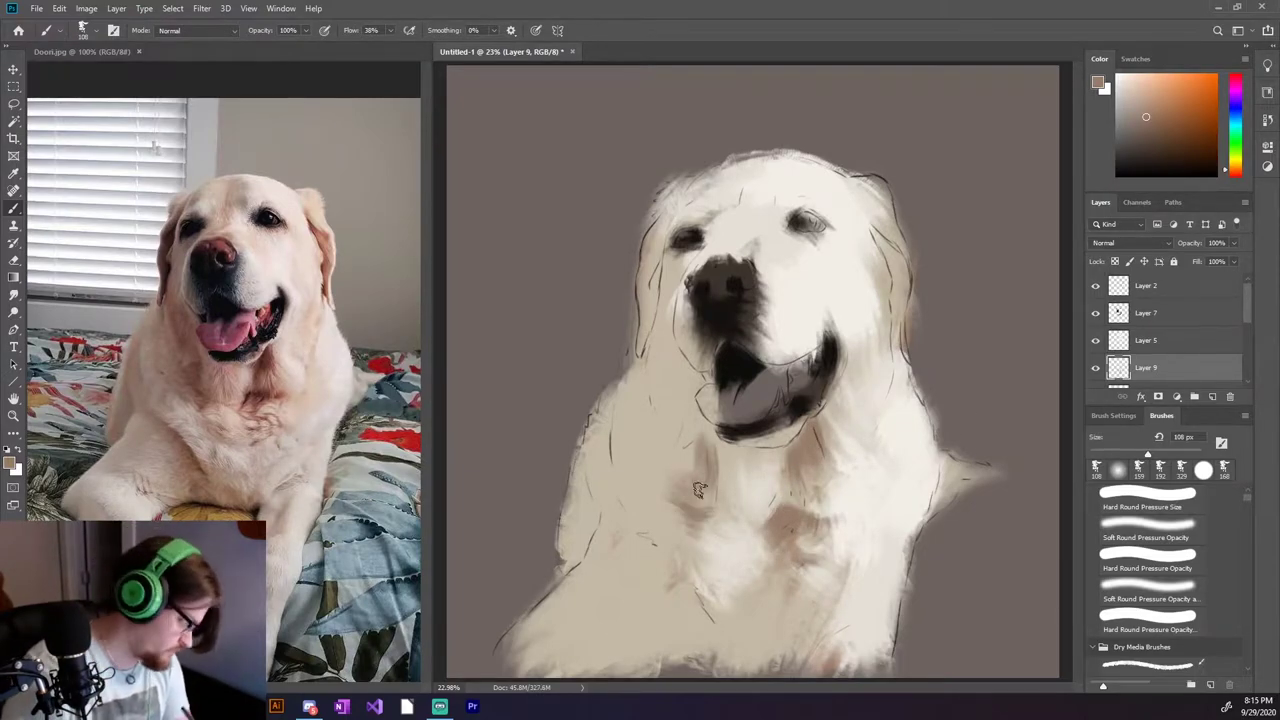
{"action": "left_click_drag", "start_coordinate": [662, 335], "coordinate": [665, 420]}
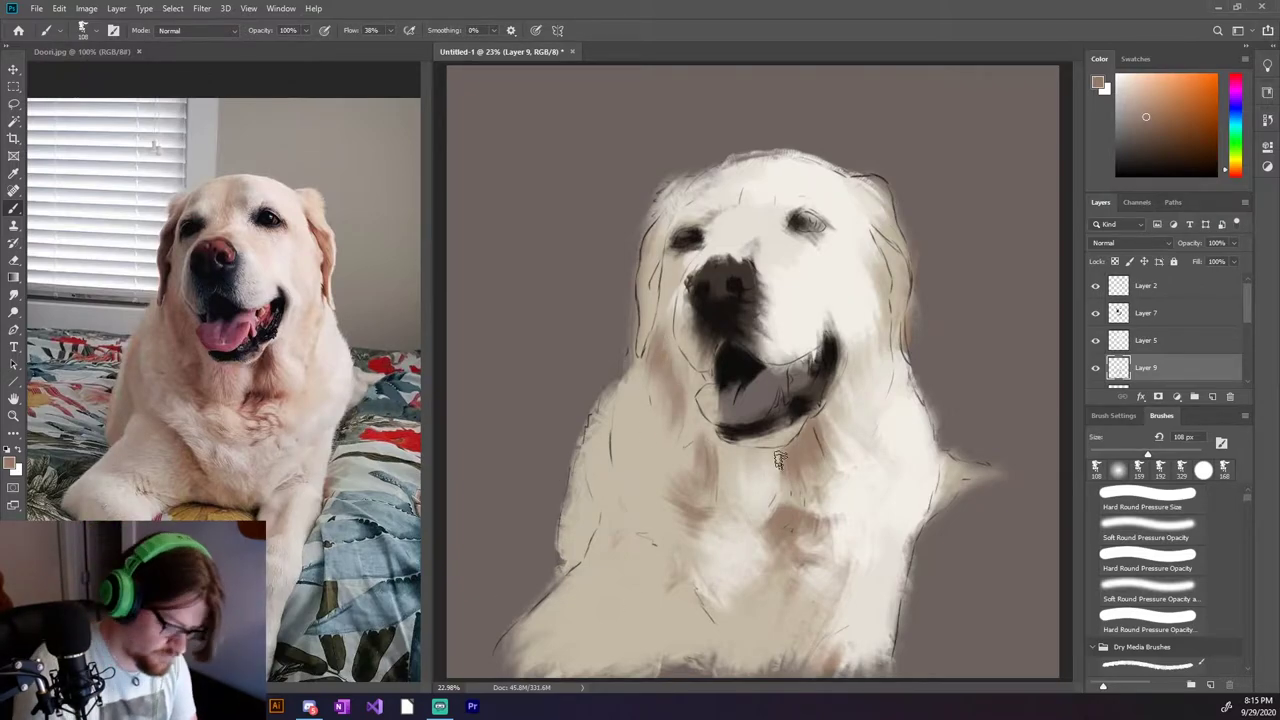
{"action": "key", "text": "bracketleft"}
{"action": "key", "text": "bracketleft"}
{"action": "key", "text": "bracketleft"}
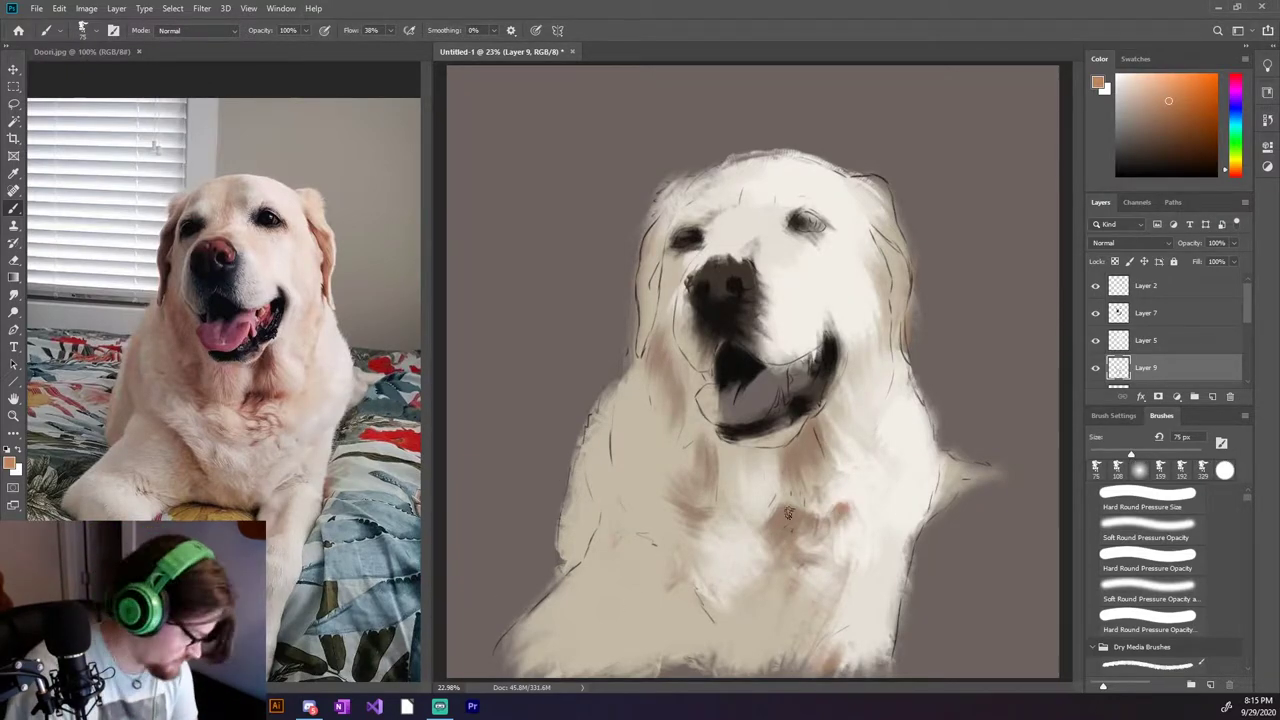
Add sampled tan shading up the right edge of the head with a 75–123 px brush.
{"action": "left_click_drag", "start_coordinate": [868, 215], "coordinate": [890, 262]}
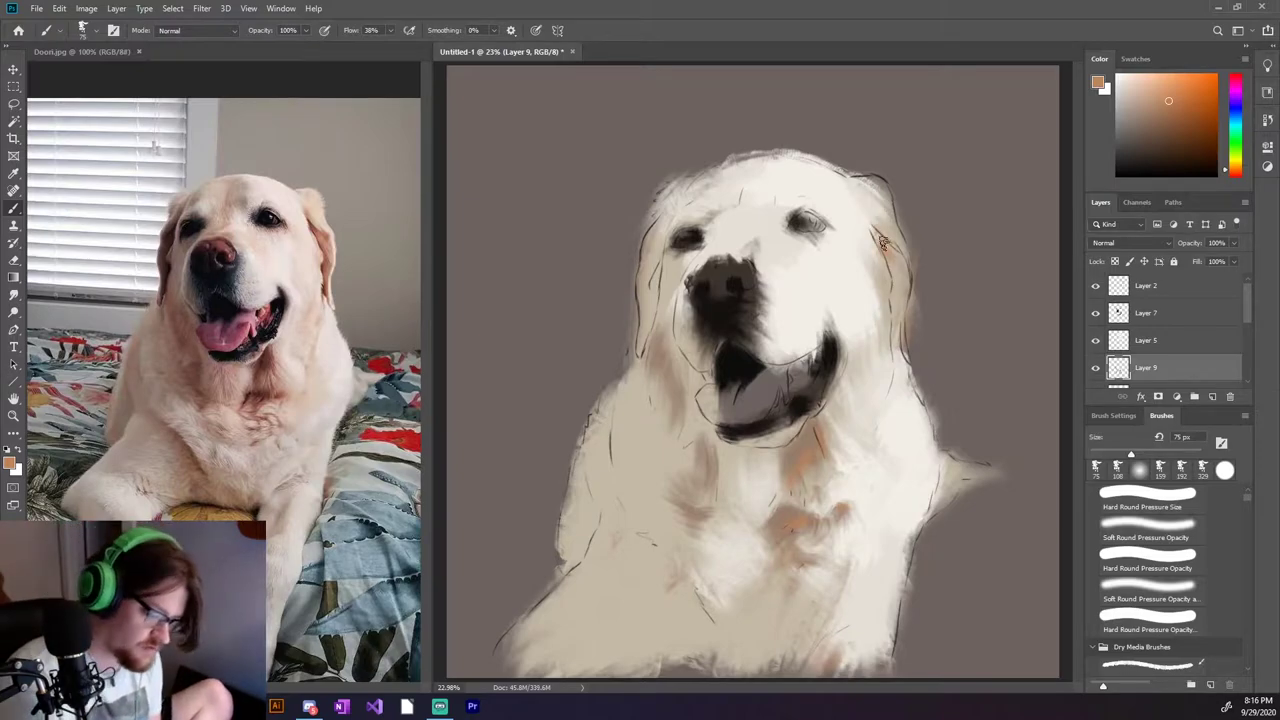
{"action": "left_click", "coordinate": [908, 280], "text": "alt"}
{"action": "left_click_drag", "start_coordinate": [899, 332], "coordinate": [910, 270]}
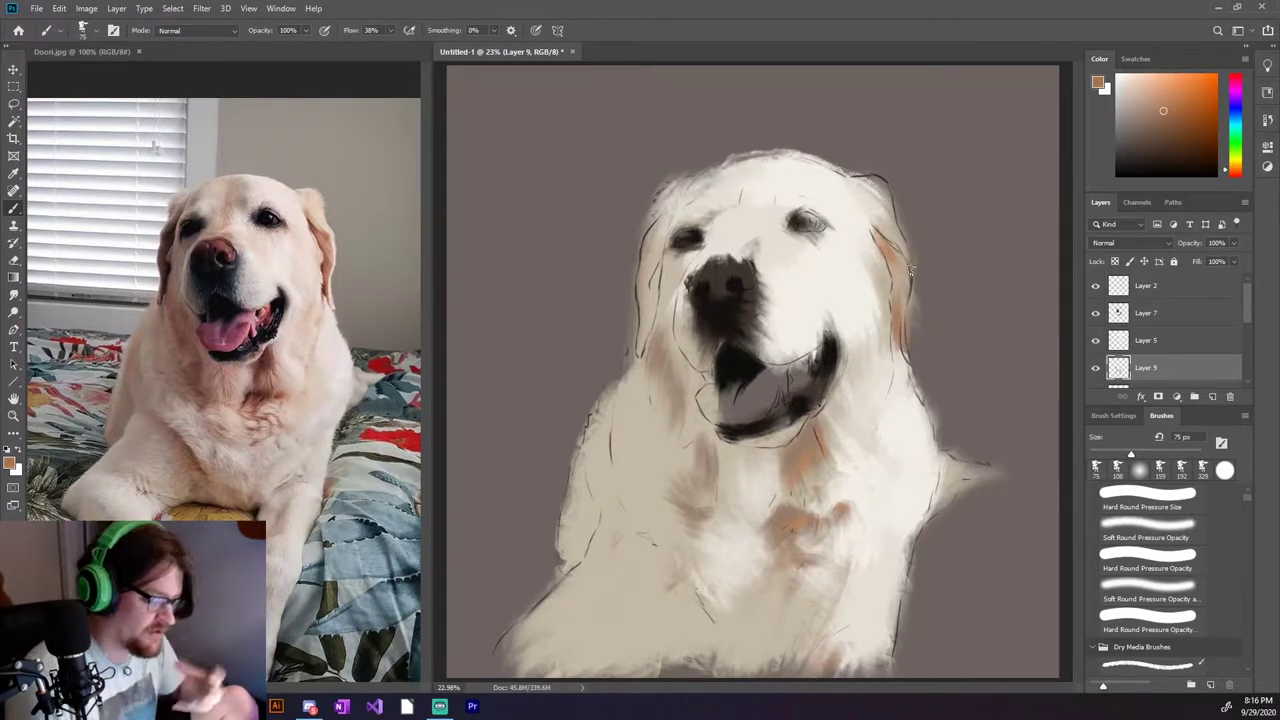
{"action": "left_click", "coordinate": [1140, 465]}
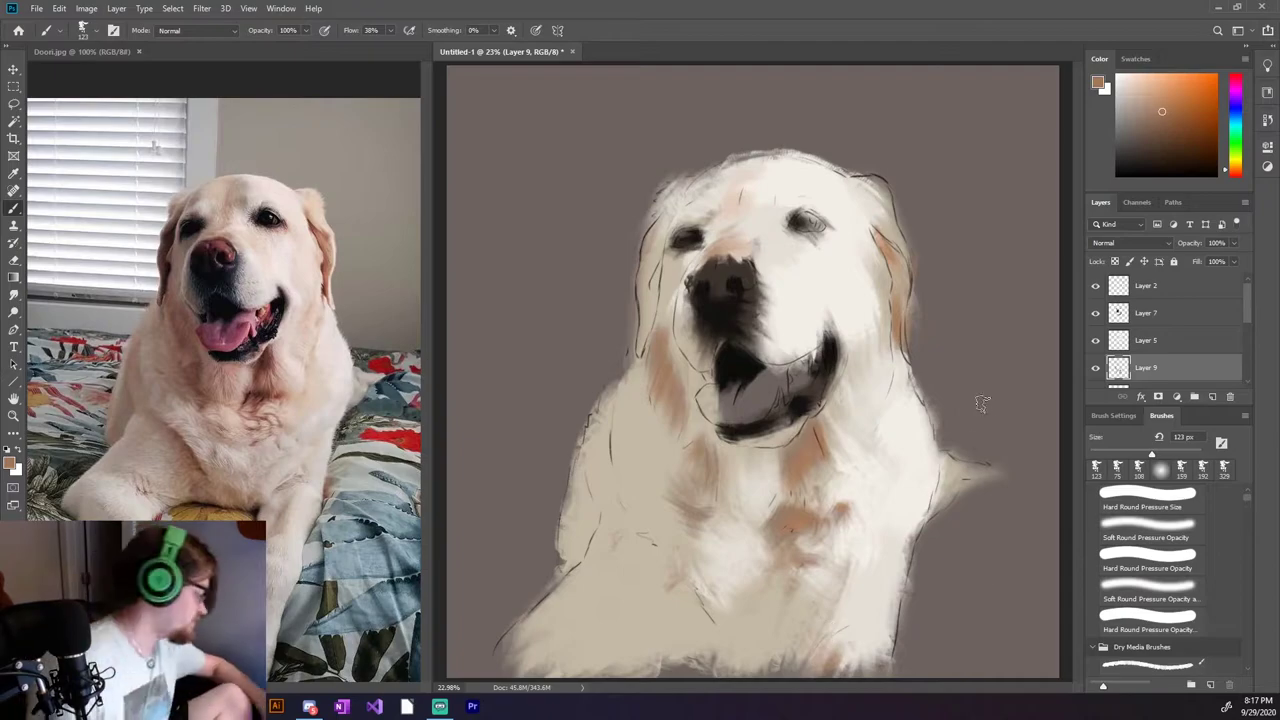
{"action": "key", "text": "ctrl+plus"}
{"action": "key", "text": "ctrl+plus"}
{"action": "key", "text": "ctrl+plus"}
{"action": "key", "text": "ctrl+Tab"}
Darken the dog's right eye near-black, using the magnified reference photo.
{"action": "key", "text": "ctrl+plus"}
{"action": "key", "text": "ctrl+plus"}
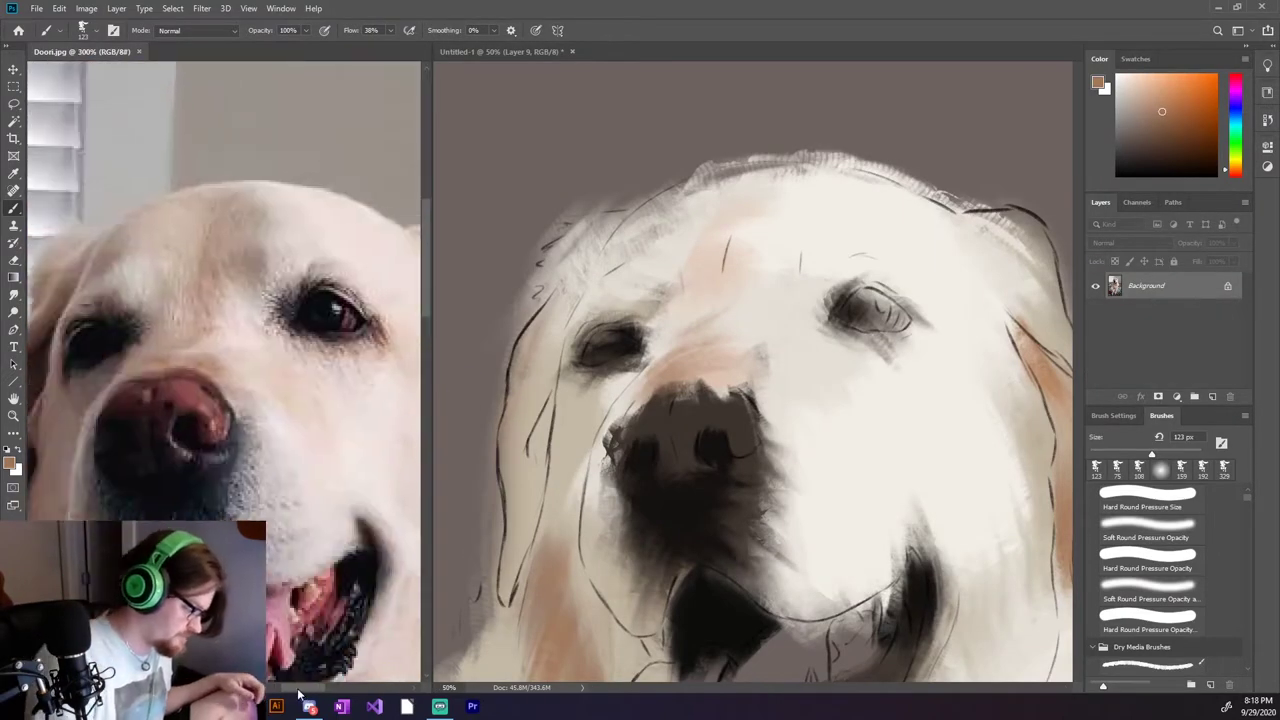
{"action": "key", "text": "ctrl+Tab"}
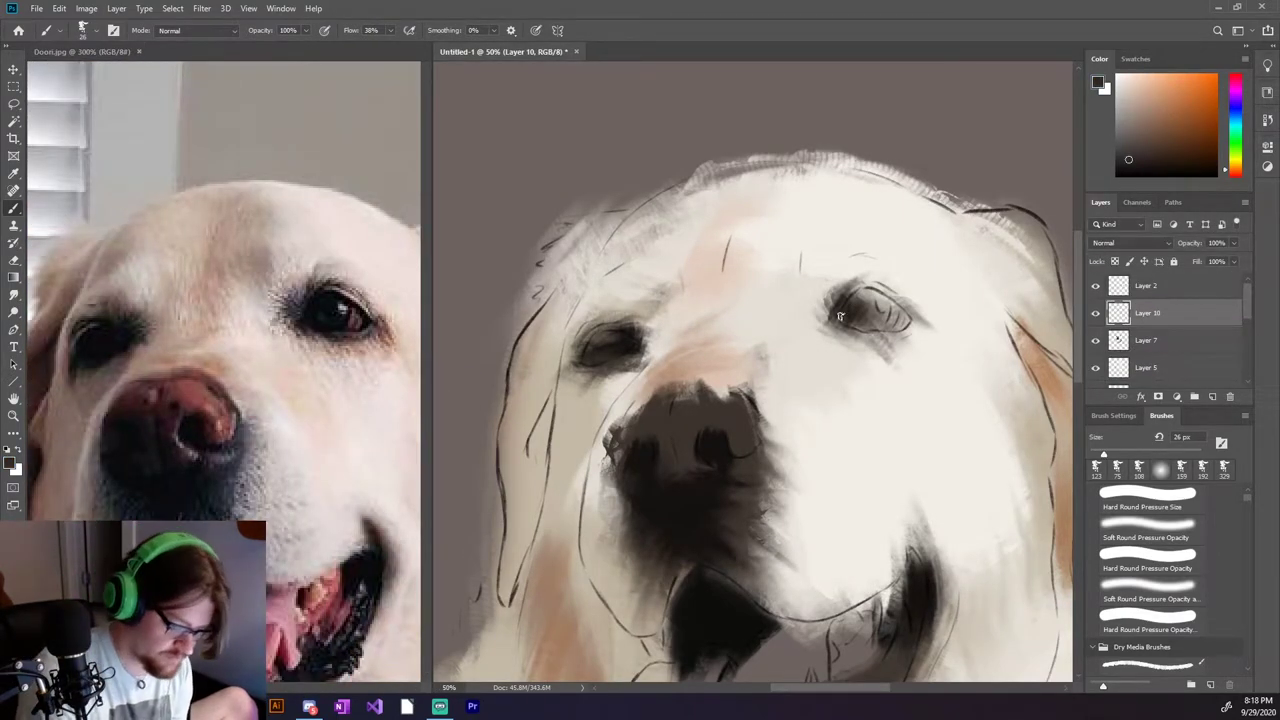
{"action": "left_click", "coordinate": [851, 301], "text": "alt"}
{"action": "left_click_drag", "start_coordinate": [907, 320], "coordinate": [868, 292]}
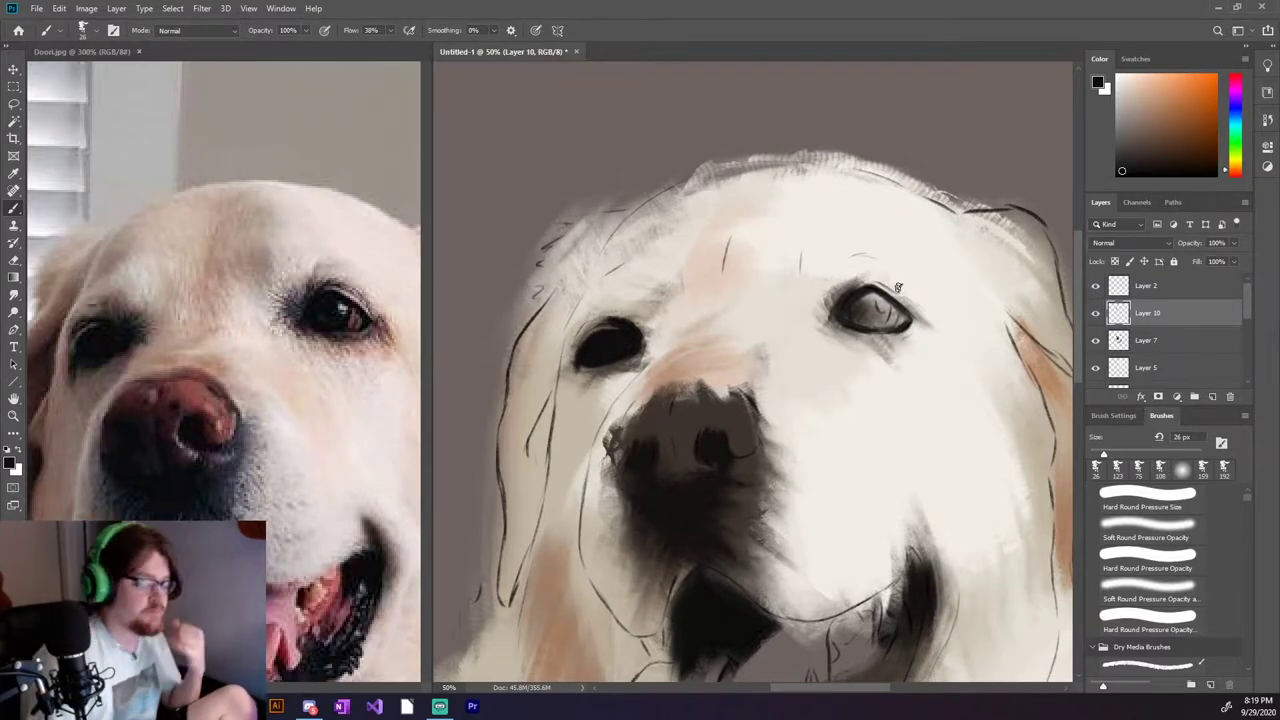
Paint a tan iris on a new layer and hide the Layer 2 line-art sketch.
{"action": "left_click", "coordinate": [1212, 398]}
{"action": "left_click", "coordinate": [897, 303], "text": "alt"}
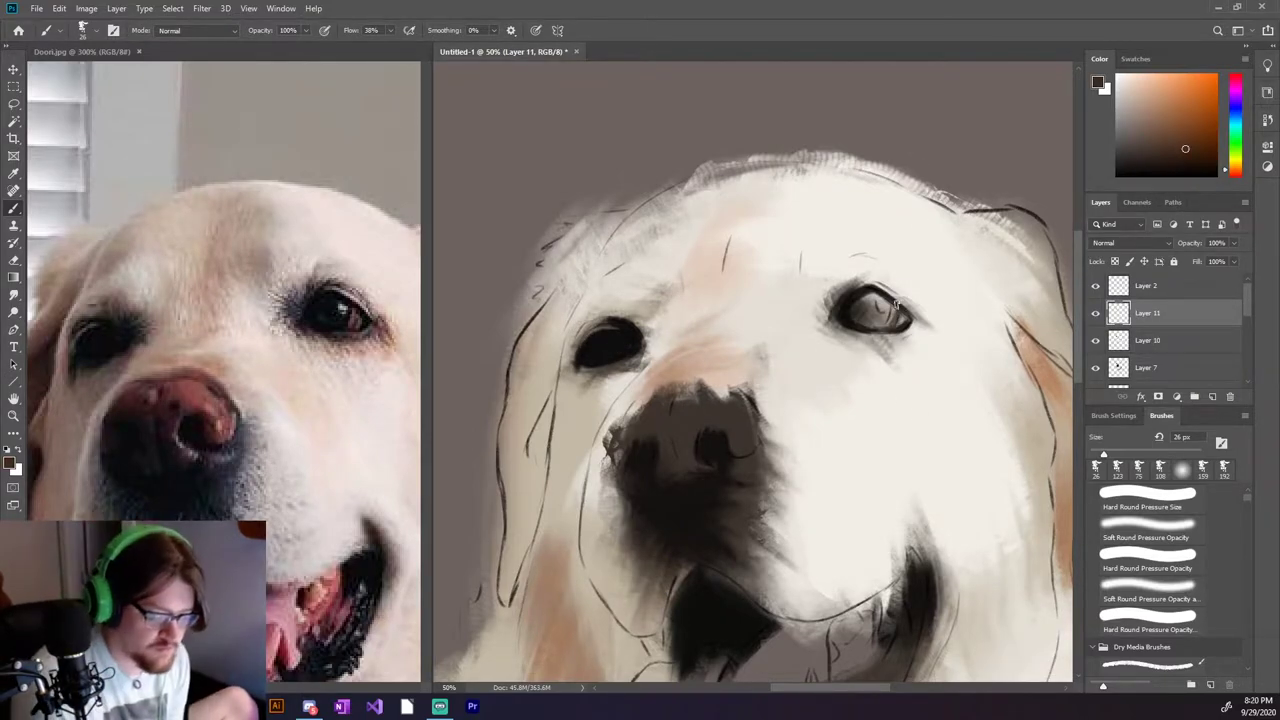
{"action": "left_click", "coordinate": [895, 300], "text": "alt"}
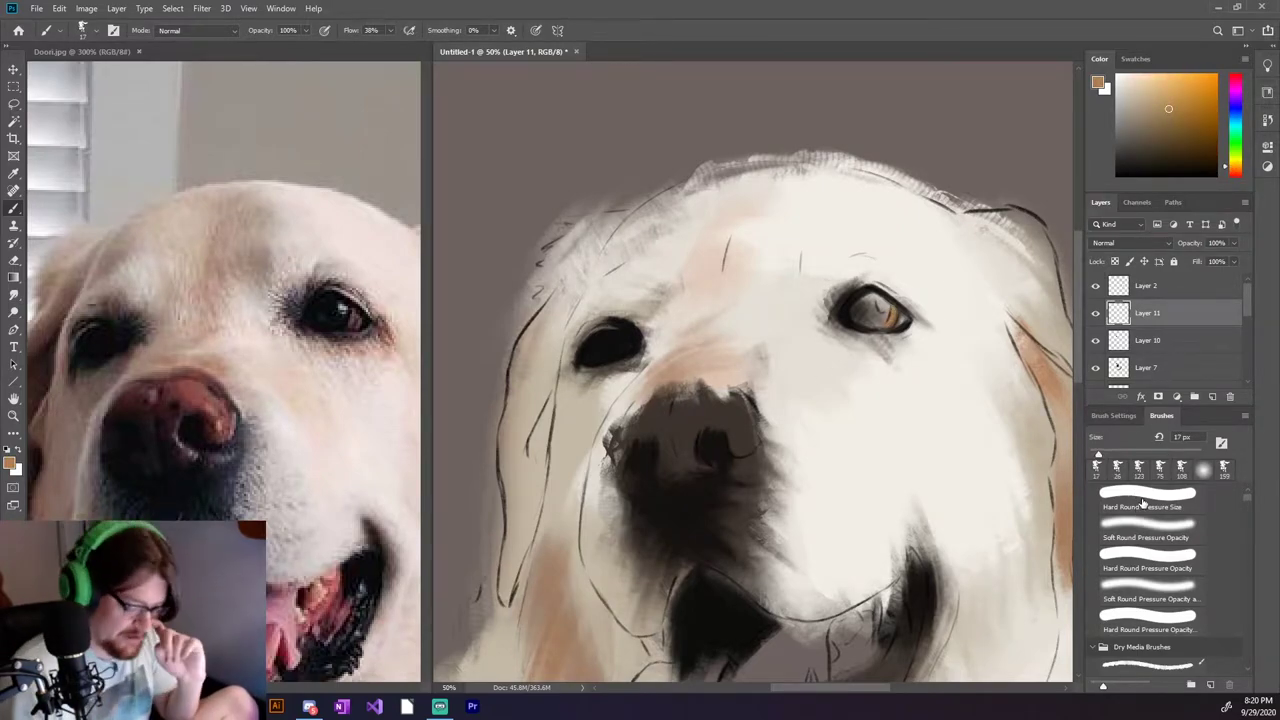
{"action": "left_click_drag", "start_coordinate": [1106, 456], "coordinate": [1108, 456]}
{"action": "left_click", "coordinate": [1161, 111]}
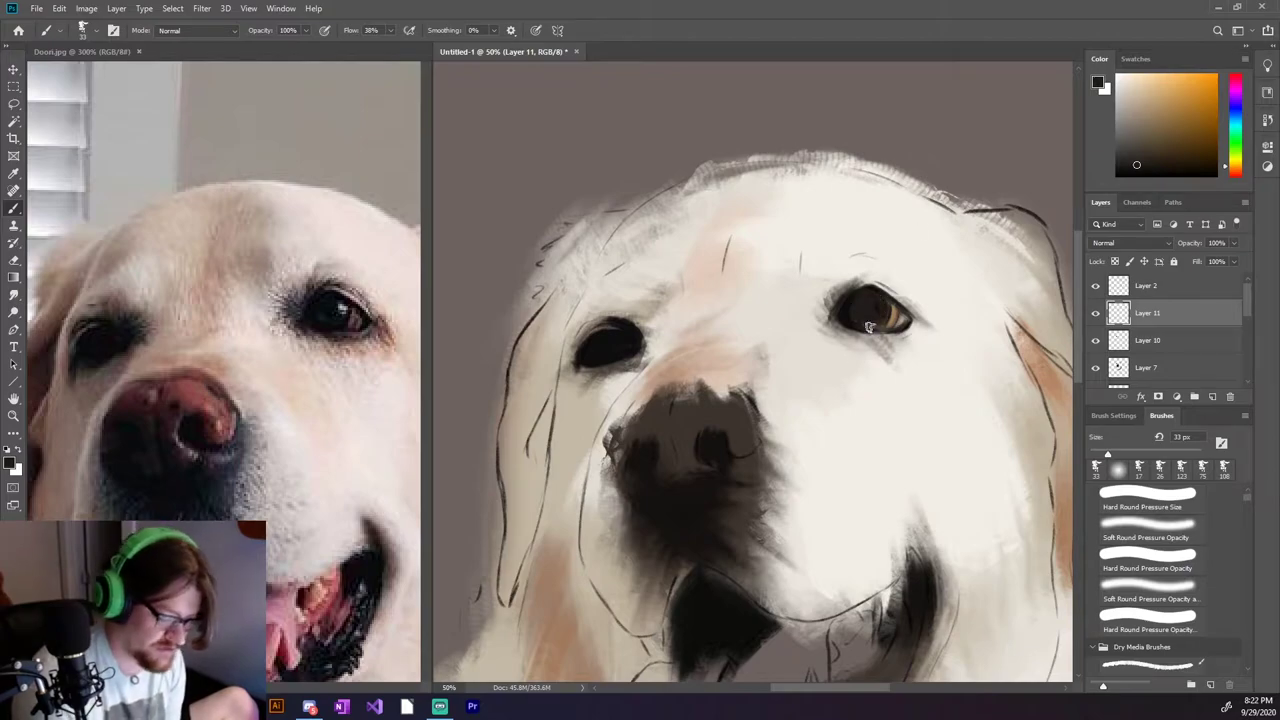
{"action": "left_click", "coordinate": [1095, 286]}
{"action": "left_click", "coordinate": [1165, 139]}
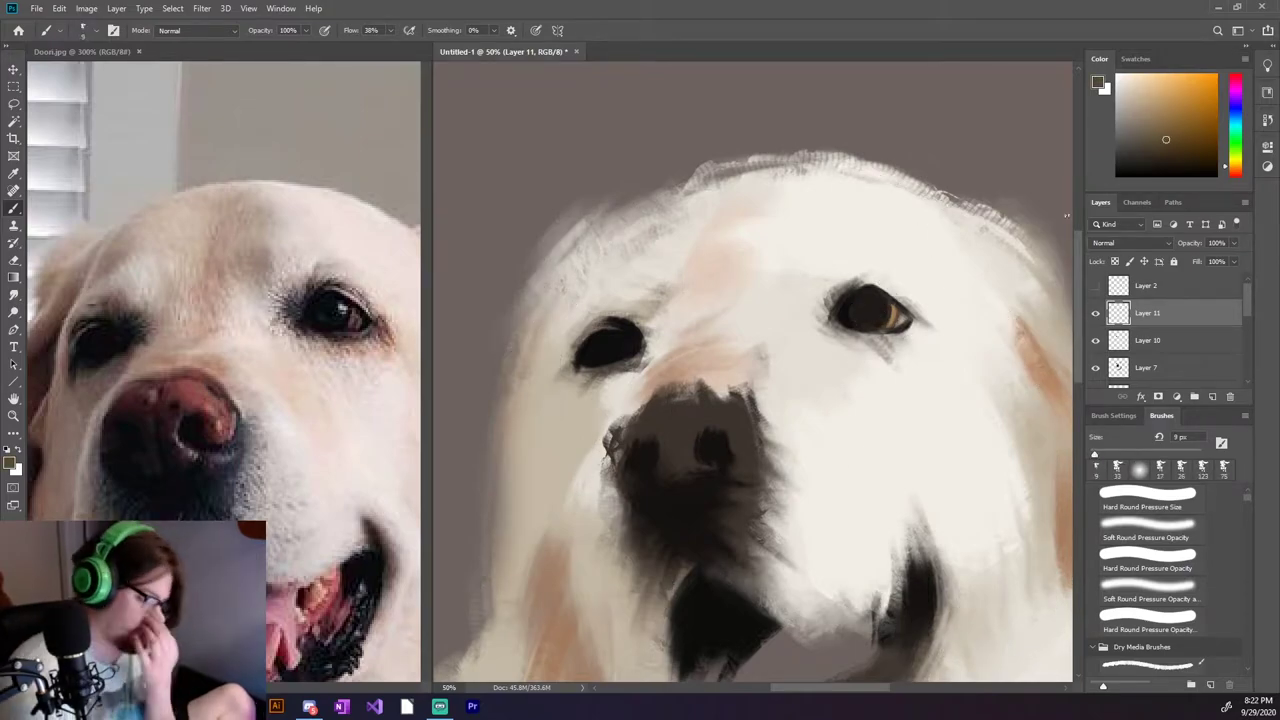
On a new layer, paint a bright highlight on the right eye with a 14–24 px brush.
{"action": "left_click", "coordinate": [1162, 138]}
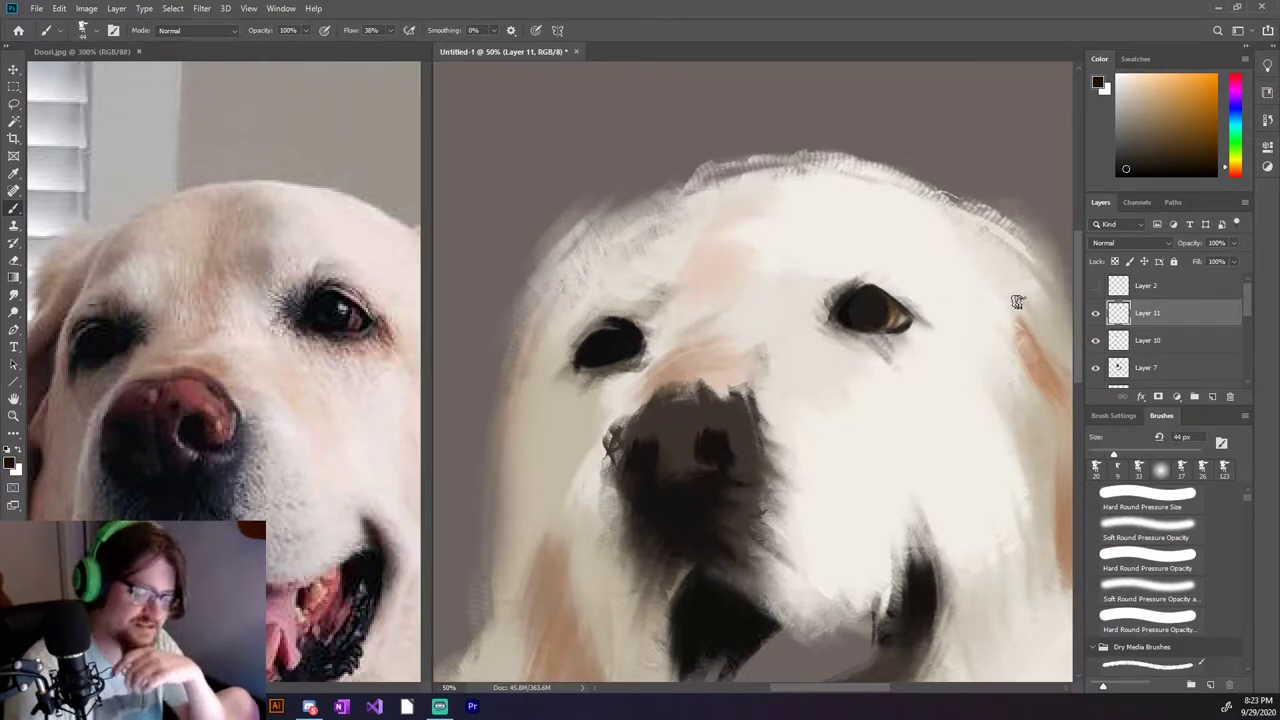
{"action": "left_click", "coordinate": [868, 306], "text": "alt"}
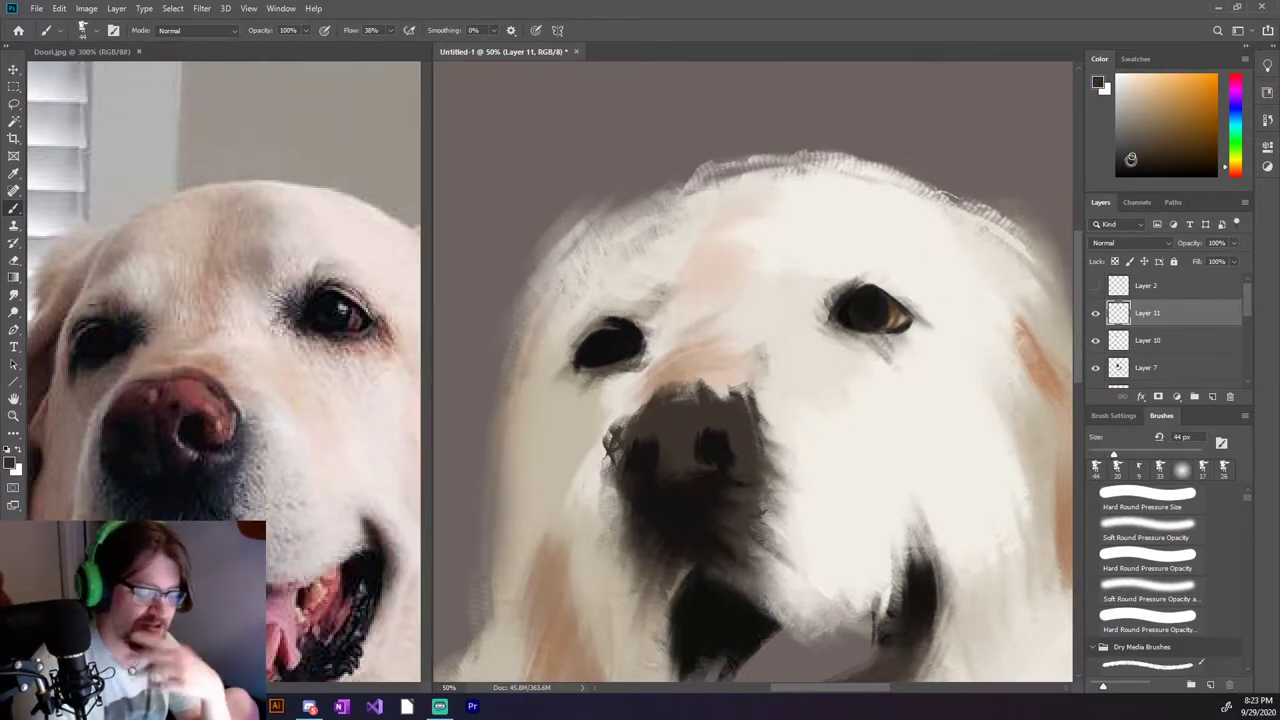
{"action": "key", "text": "bracketleft"}
{"action": "key", "text": "bracketleft"}
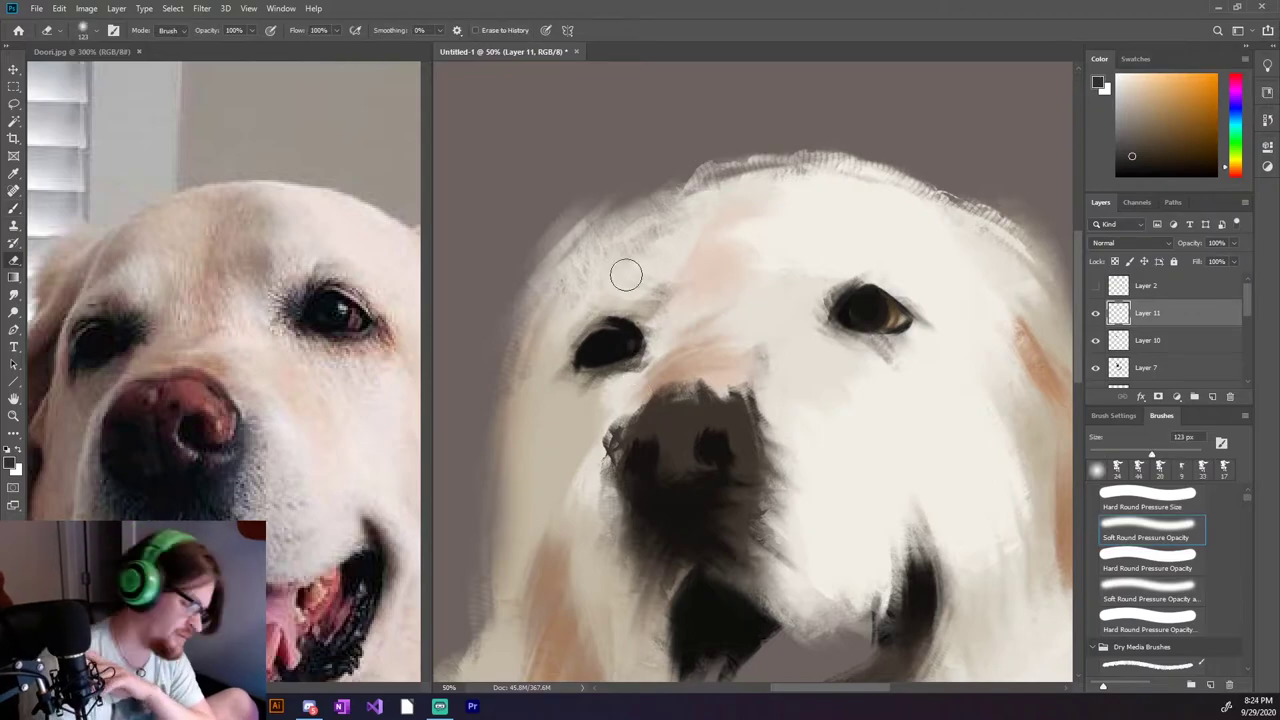
{"action": "left_click", "coordinate": [1213, 398]}
{"action": "left_click", "coordinate": [1147, 530]}
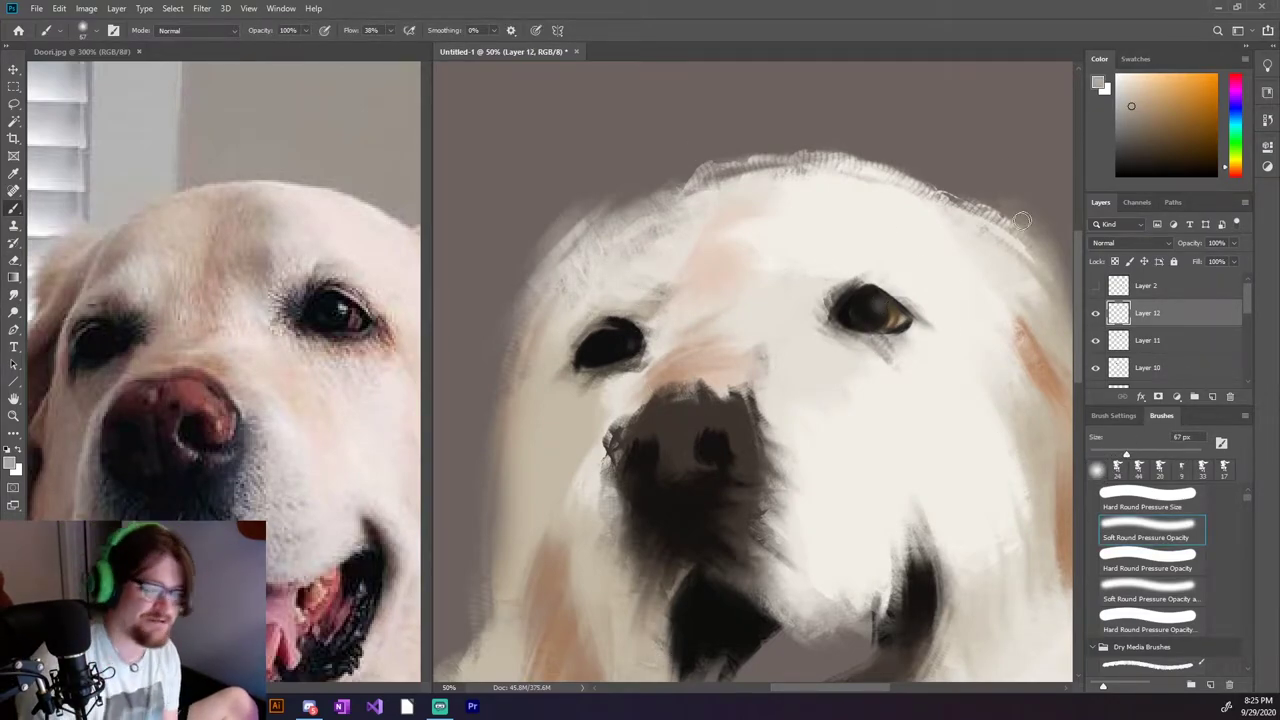
{"action": "left_click_drag", "start_coordinate": [1105, 456], "coordinate": [1097, 456]}
{"action": "left_click", "coordinate": [881, 303]}
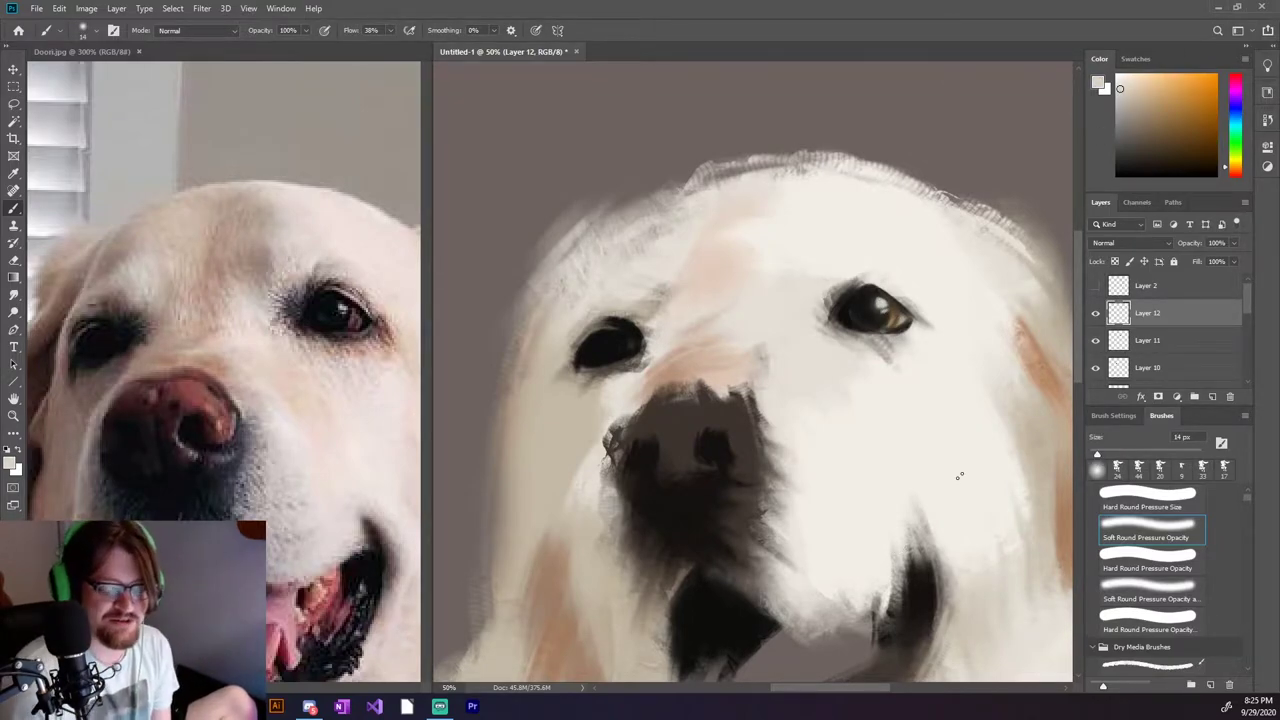
Pick white and tan-brown colours and show the line-art sketch again.
{"action": "key", "text": "e"}
{"action": "left_click", "coordinate": [1118, 79]}
{"action": "key", "text": "b"}
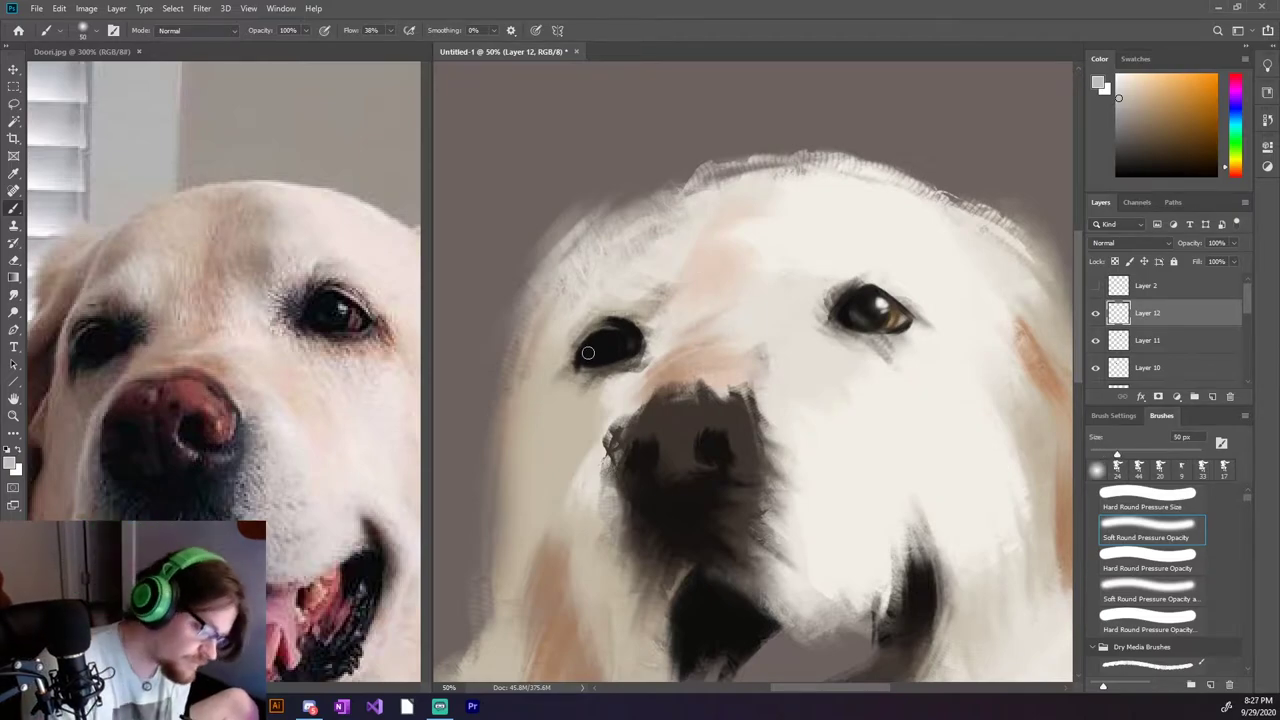
{"action": "left_click", "coordinate": [611, 370], "text": "alt"}
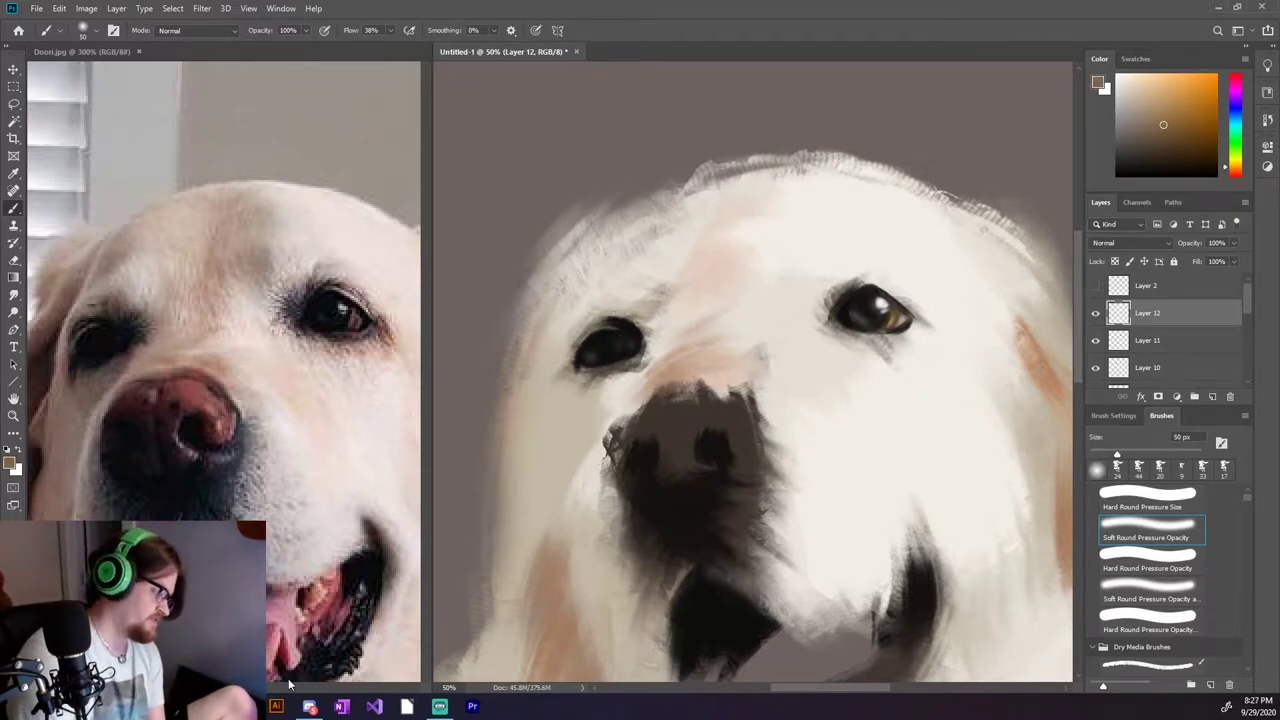
{"action": "left_click", "coordinate": [1095, 285]}
{"action": "scroll", "coordinate": [1075, 318], "scroll_direction": "down", "scroll_amount": 1}
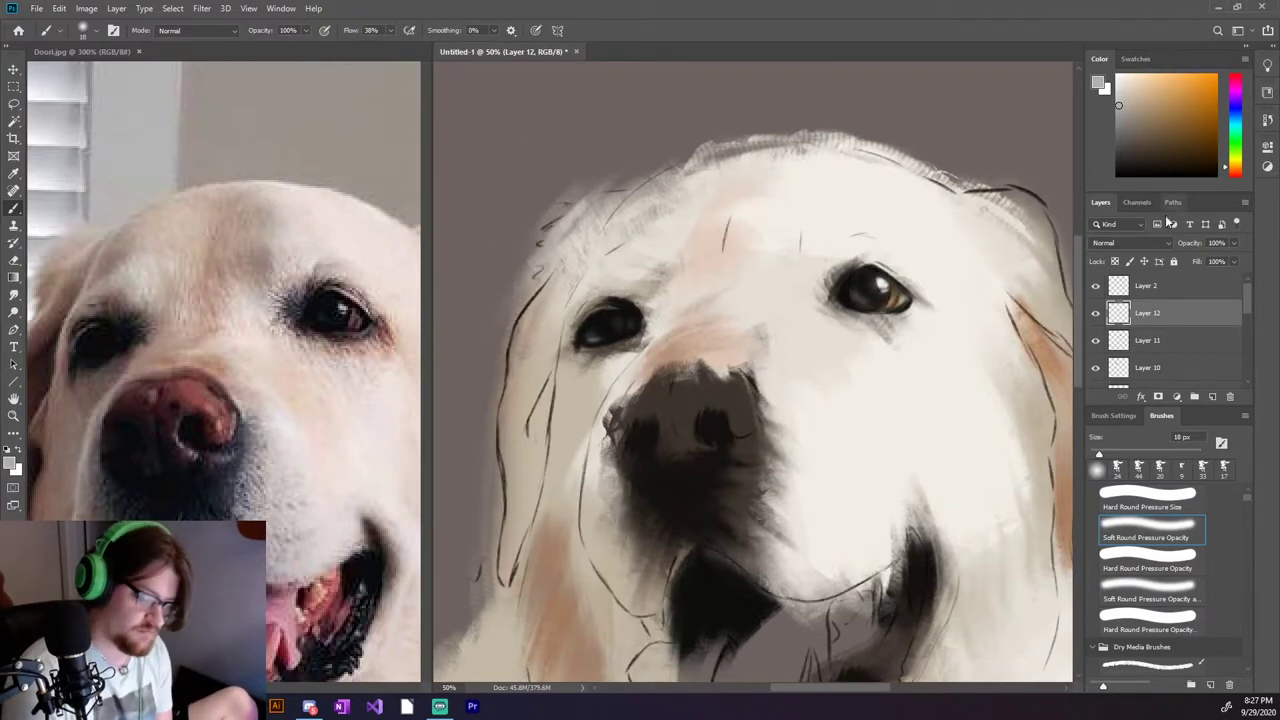
Erase paint on the lower layers of the stack.
{"action": "key", "text": "e"}
{"action": "key", "text": "alt+bracketleft"}
{"action": "key", "text": "alt+bracketleft"}
{"action": "key", "text": "alt+bracketleft"}
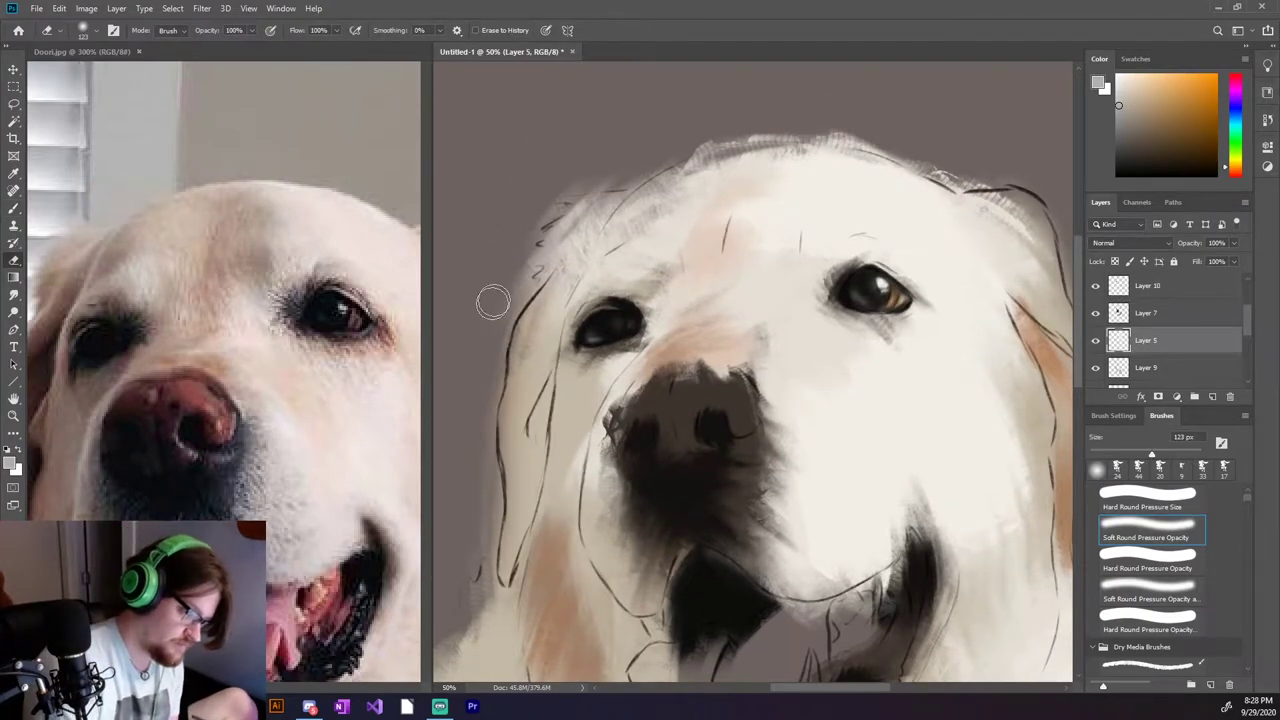
{"action": "key", "text": "alt+bracketleft"}
{"action": "key", "text": "alt+bracketleft"}
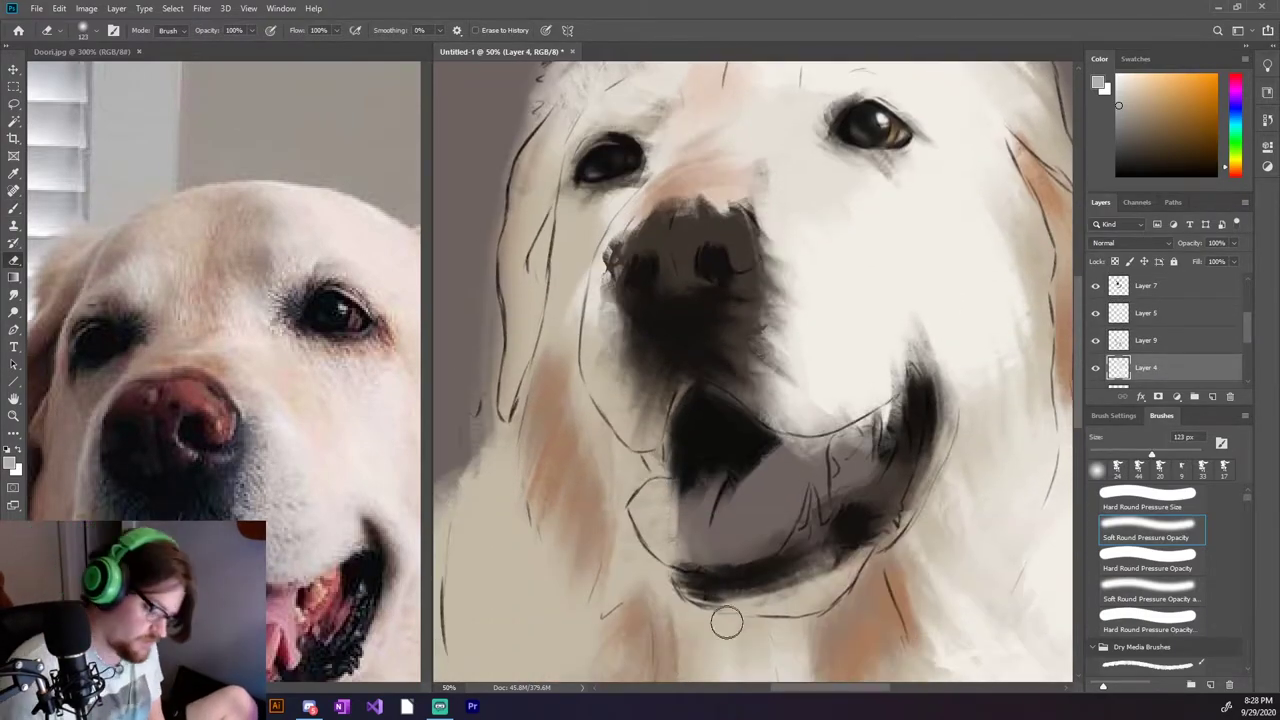
{"action": "scroll", "coordinate": [726, 617], "scroll_direction": "down", "scroll_amount": 3}
On new Layer 13, paint tan around the lower right eye with a 69 px soft round brush.
{"action": "key", "text": "ctrl+shift+alt+n"}
{"action": "left_click_drag", "start_coordinate": [1152, 455], "coordinate": [1134, 455]}
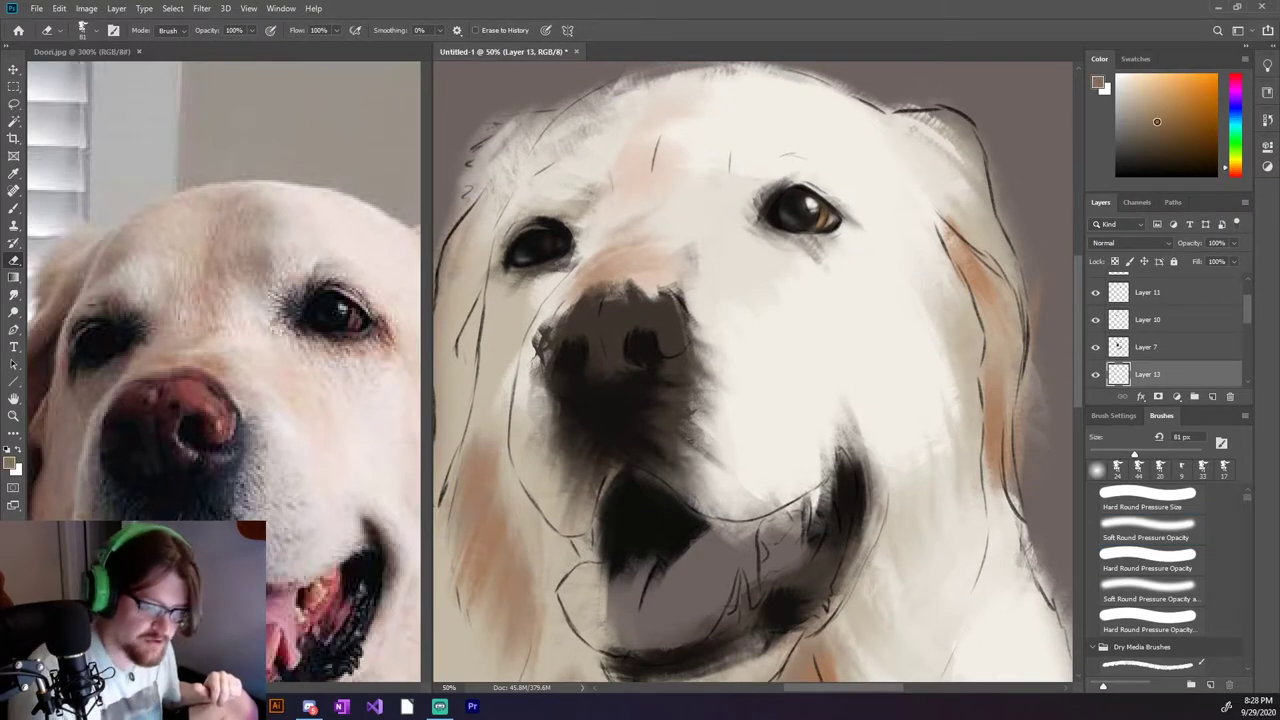
{"action": "left_click", "coordinate": [1162, 125]}
{"action": "key", "text": "bracketleft"}
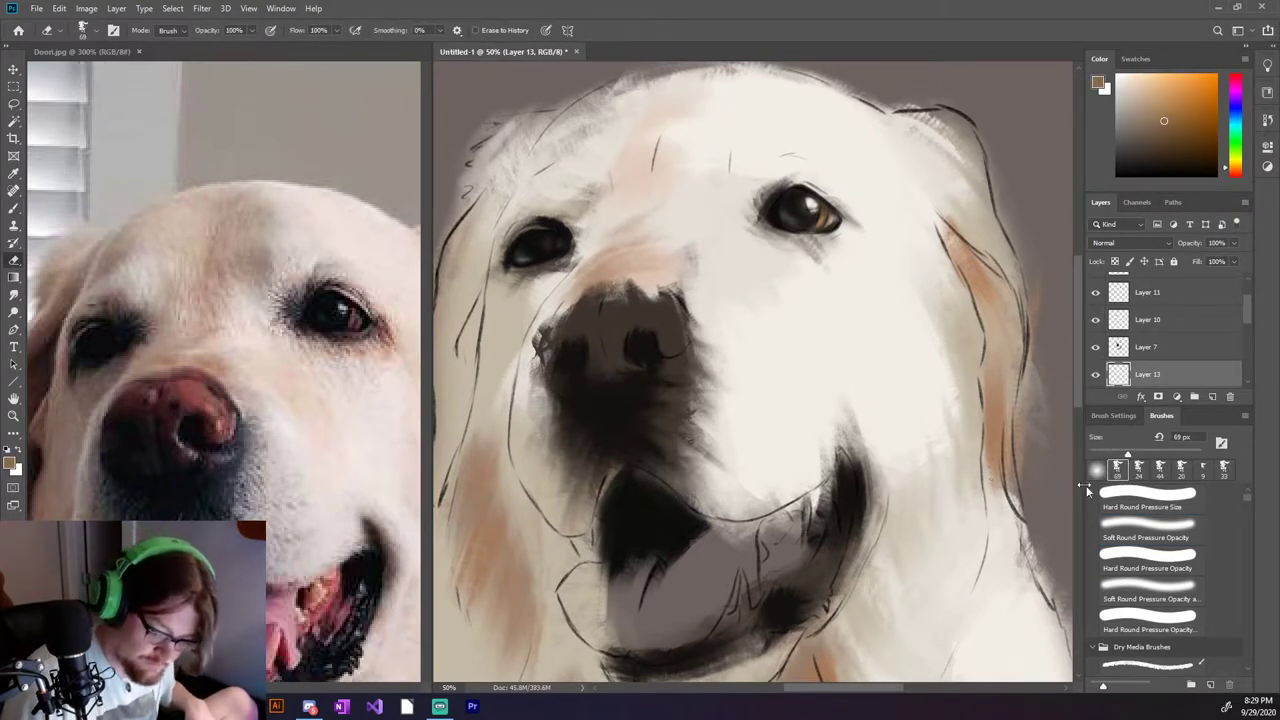
{"action": "key", "text": "b"}
{"action": "left_click", "coordinate": [1147, 530]}
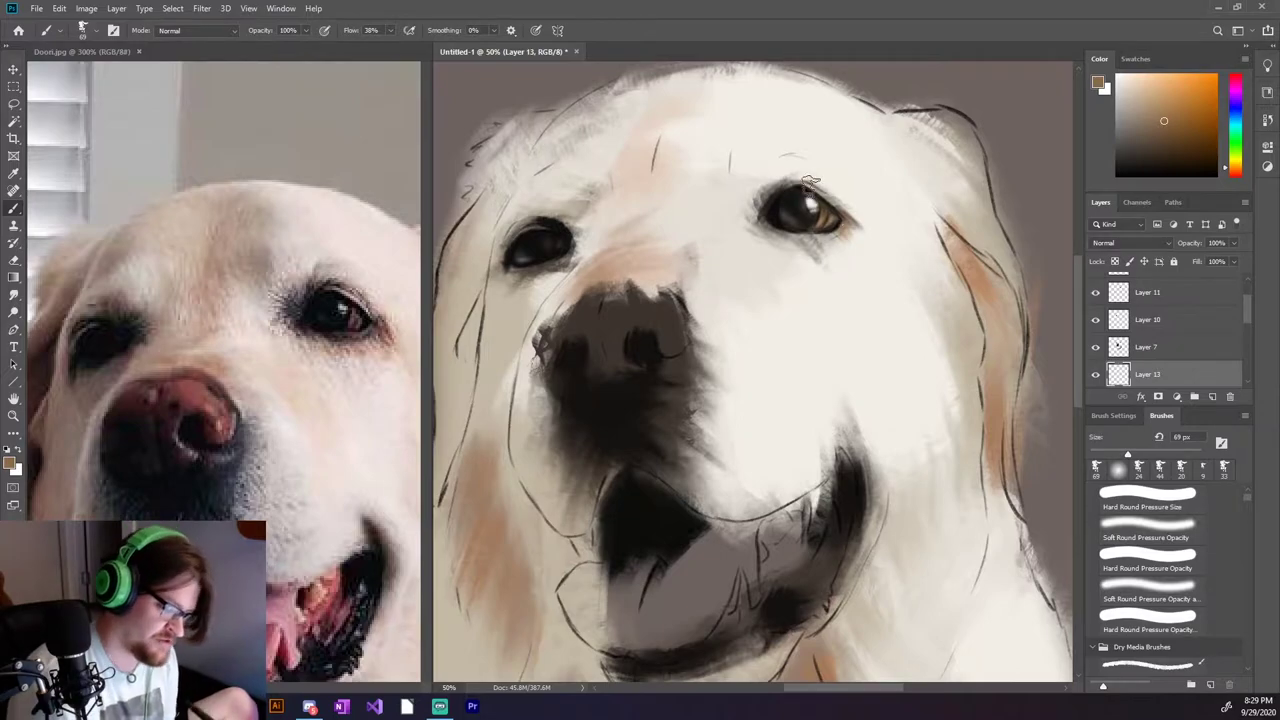
{"action": "left_click_drag", "start_coordinate": [810, 182], "coordinate": [848, 218]}
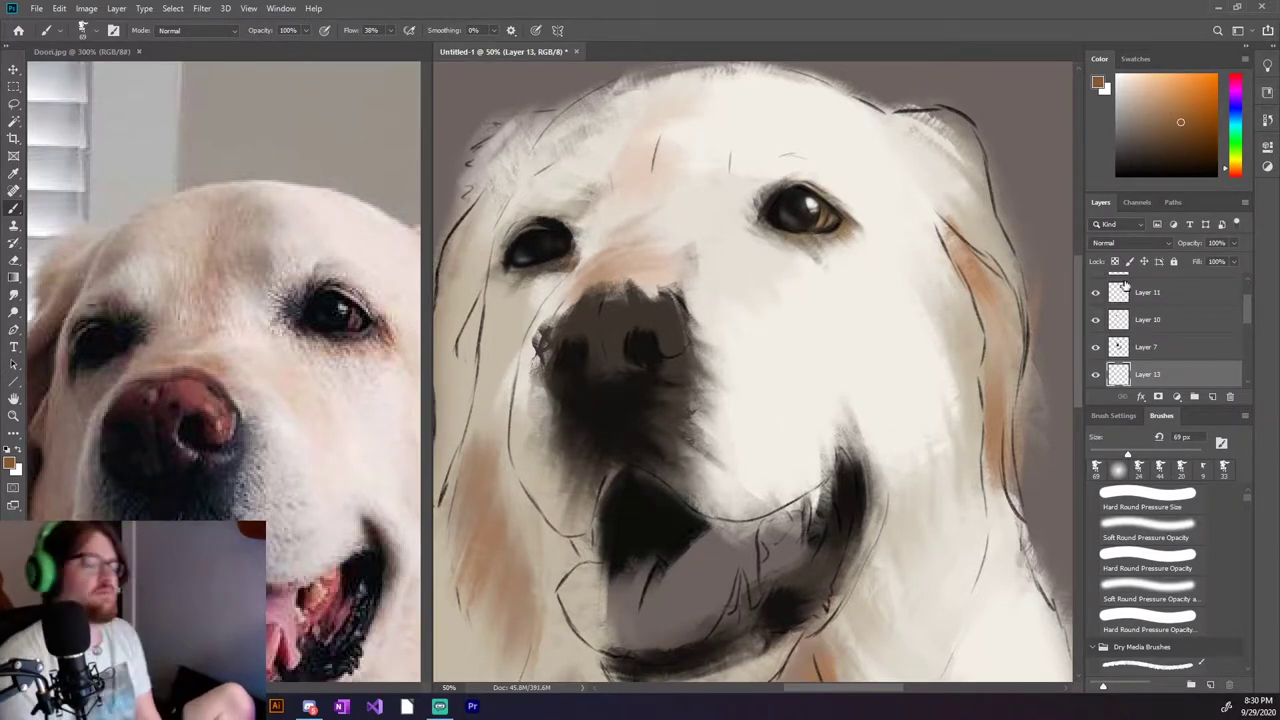
View the whole Doori.jpg reference photo, then return to the Untitled-1 painting.
{"action": "scroll", "coordinate": [597, 271], "scroll_direction": "up", "scroll_amount": 2}
{"action": "left_click", "coordinate": [400, 365]}
{"action": "key", "text": "ctrl+1"}
{"action": "left_click", "coordinate": [440, 365]}
{"action": "scroll", "coordinate": [760, 350], "scroll_direction": "down", "scroll_amount": 1}
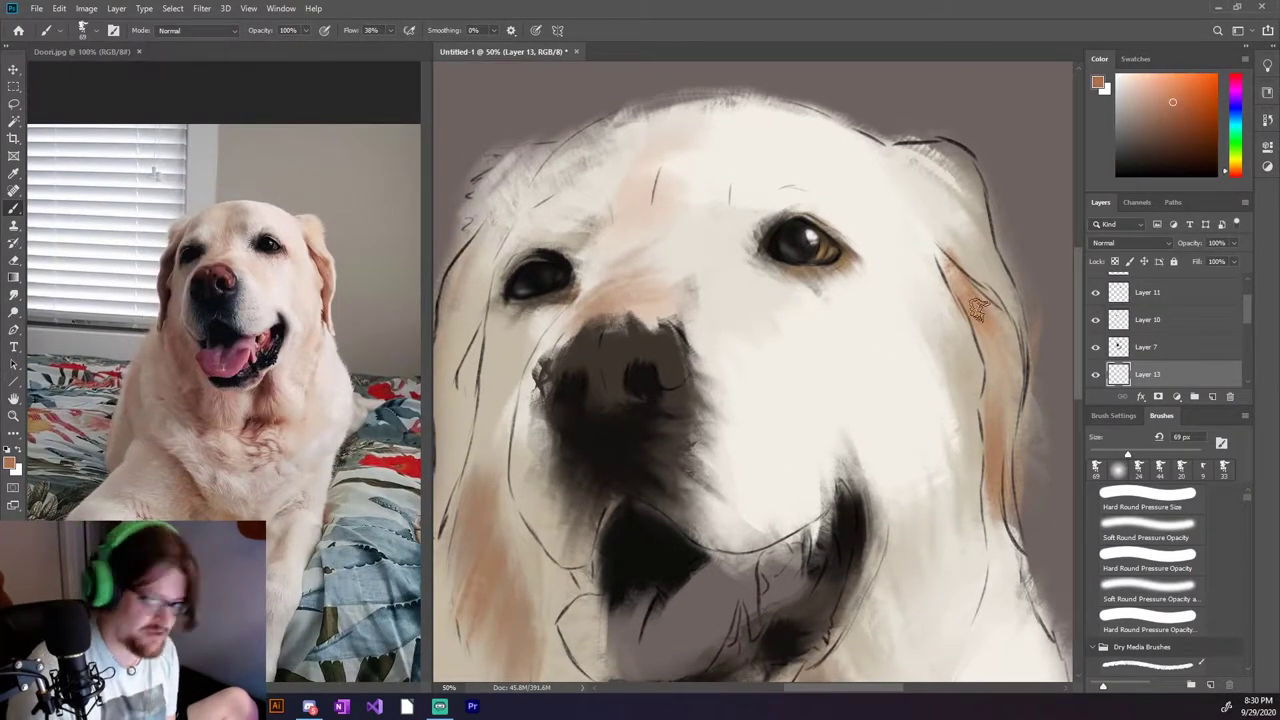
On a new layer above Layer 7, paint orange-brown over the top of the nose.
{"action": "left_click", "coordinate": [1160, 350]}
{"action": "key", "text": "ctrl+shift+alt+n"}
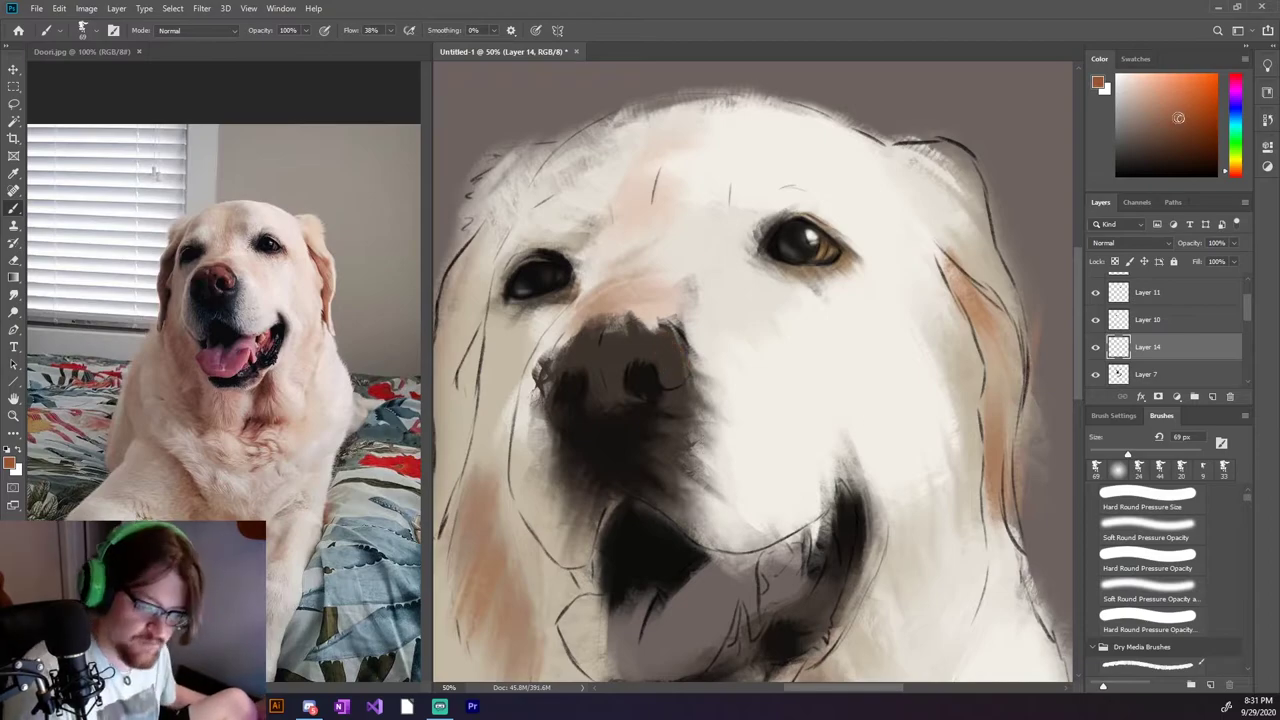
{"action": "mouse_move", "coordinate": [685, 340]}
{"action": "left_mouse_down"}
{"action": "mouse_move", "coordinate": [575, 348]}
{"action": "mouse_move", "coordinate": [645, 360]}
{"action": "mouse_move", "coordinate": [669, 335]}
{"action": "left_mouse_up"}
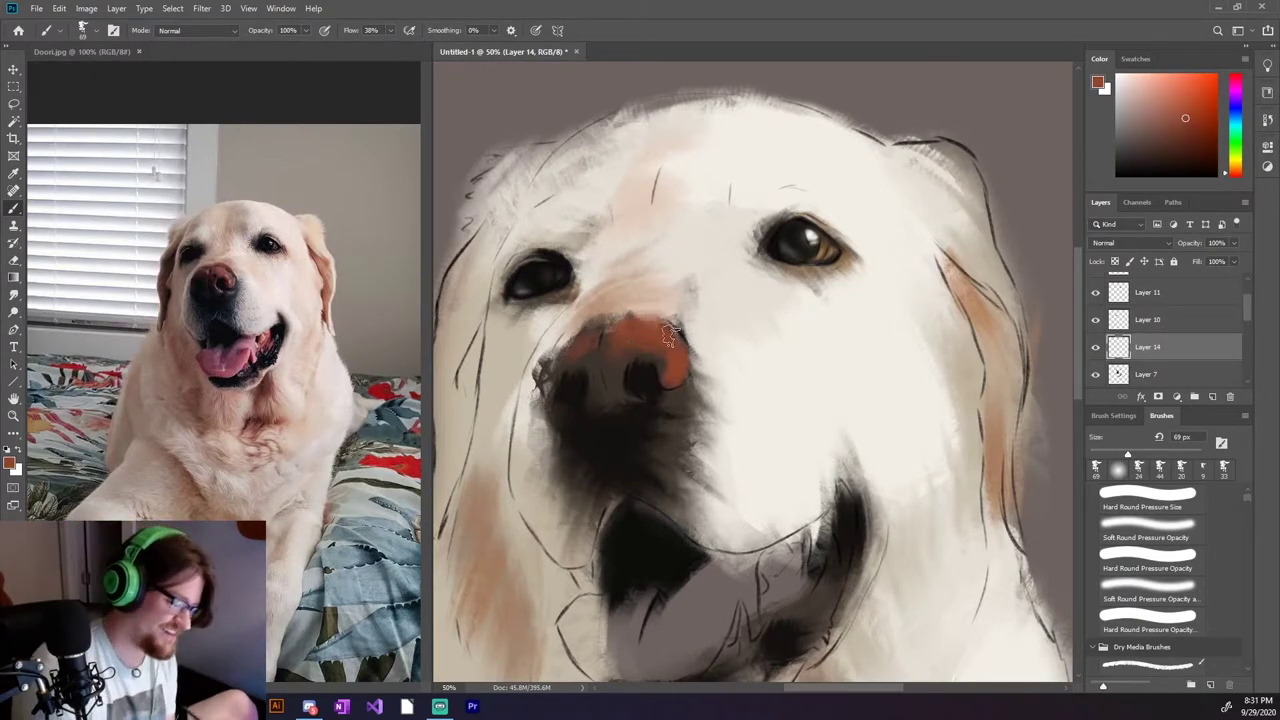
{"action": "scroll", "coordinate": [851, 434], "scroll_direction": "down", "scroll_amount": 2}
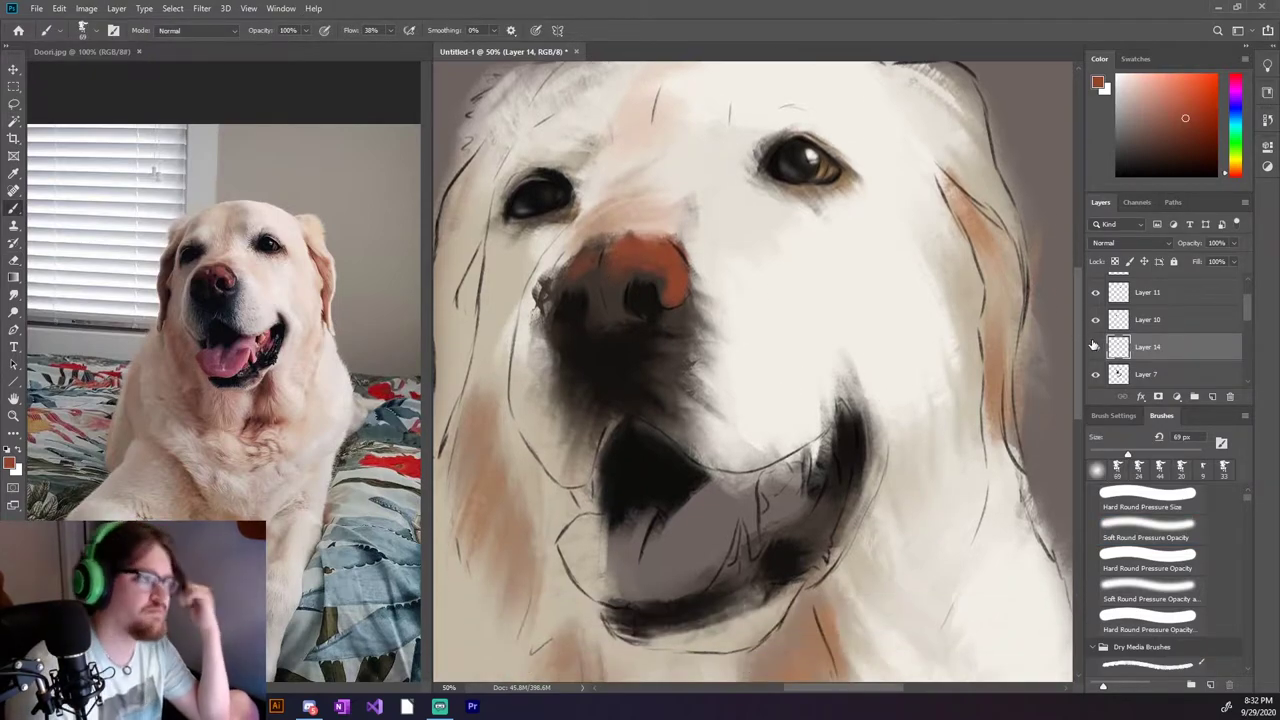
Add Layers 15 and 16, step between them, and toggle the sketch layer.
{"action": "key", "text": "ctrl+shift+alt+n"}
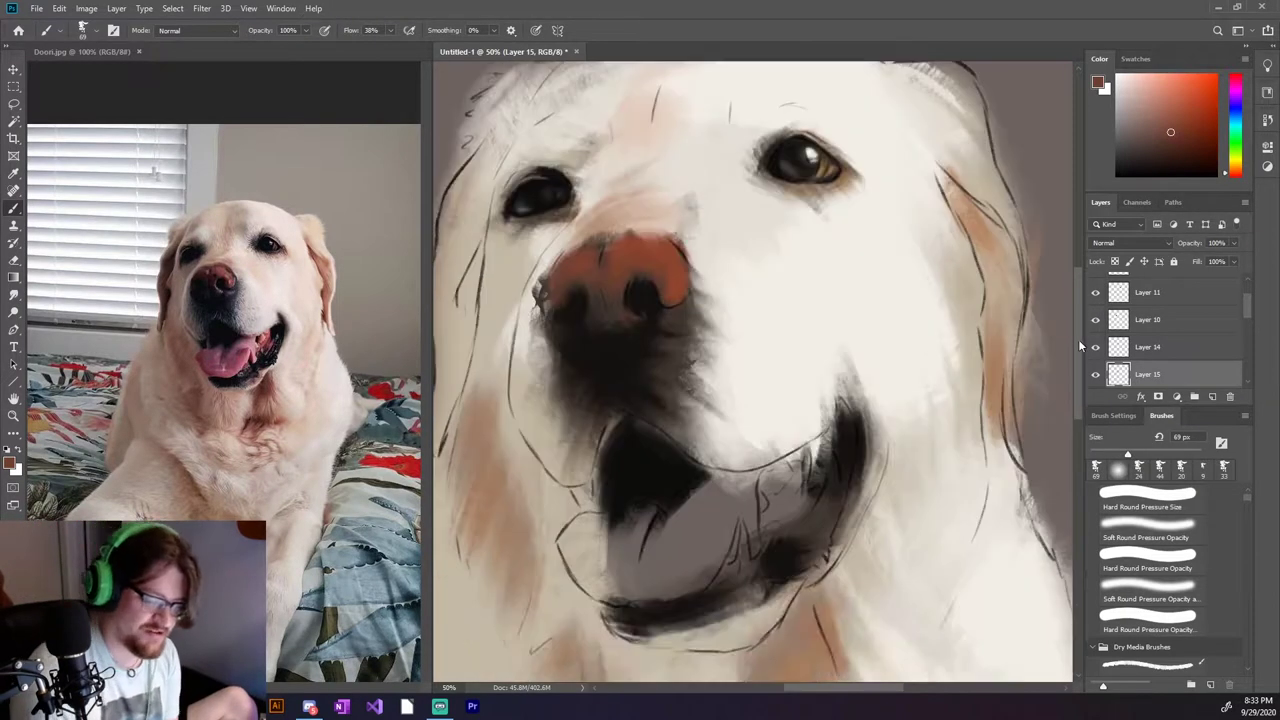
{"action": "scroll", "coordinate": [610, 360], "scroll_direction": "up", "scroll_amount": 3}
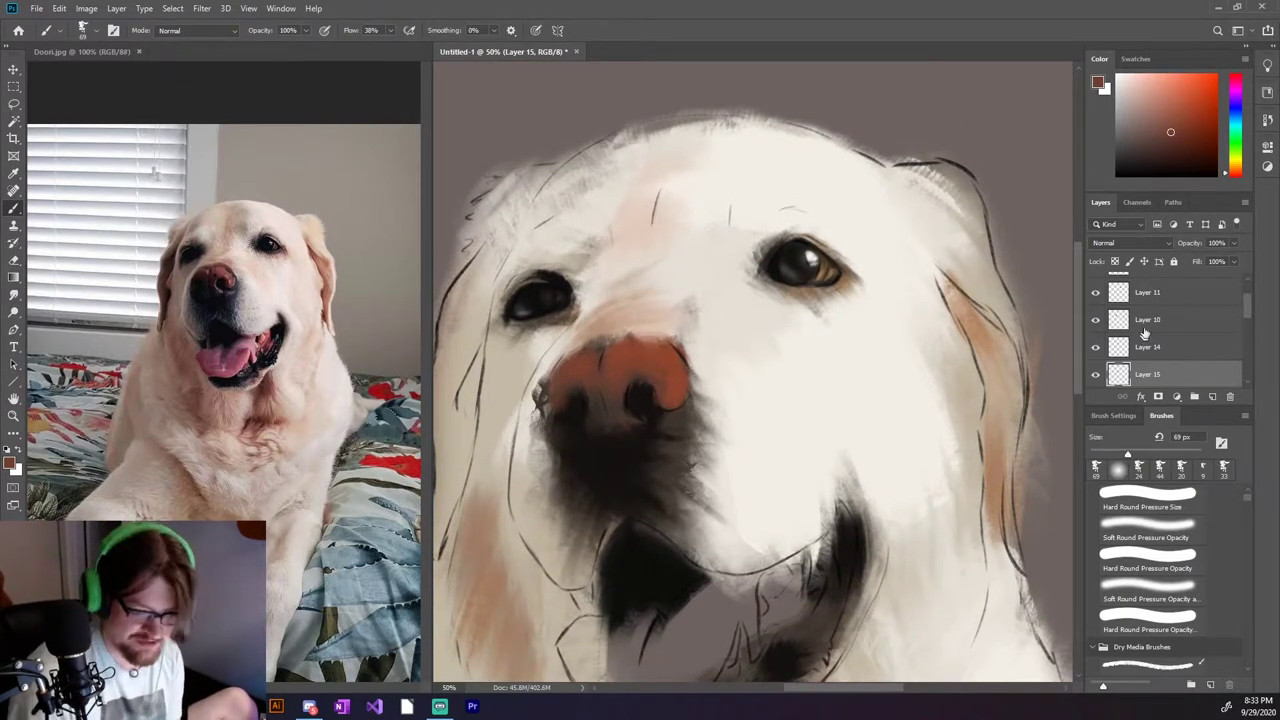
{"action": "key", "text": "ctrl+shift+alt+n"}
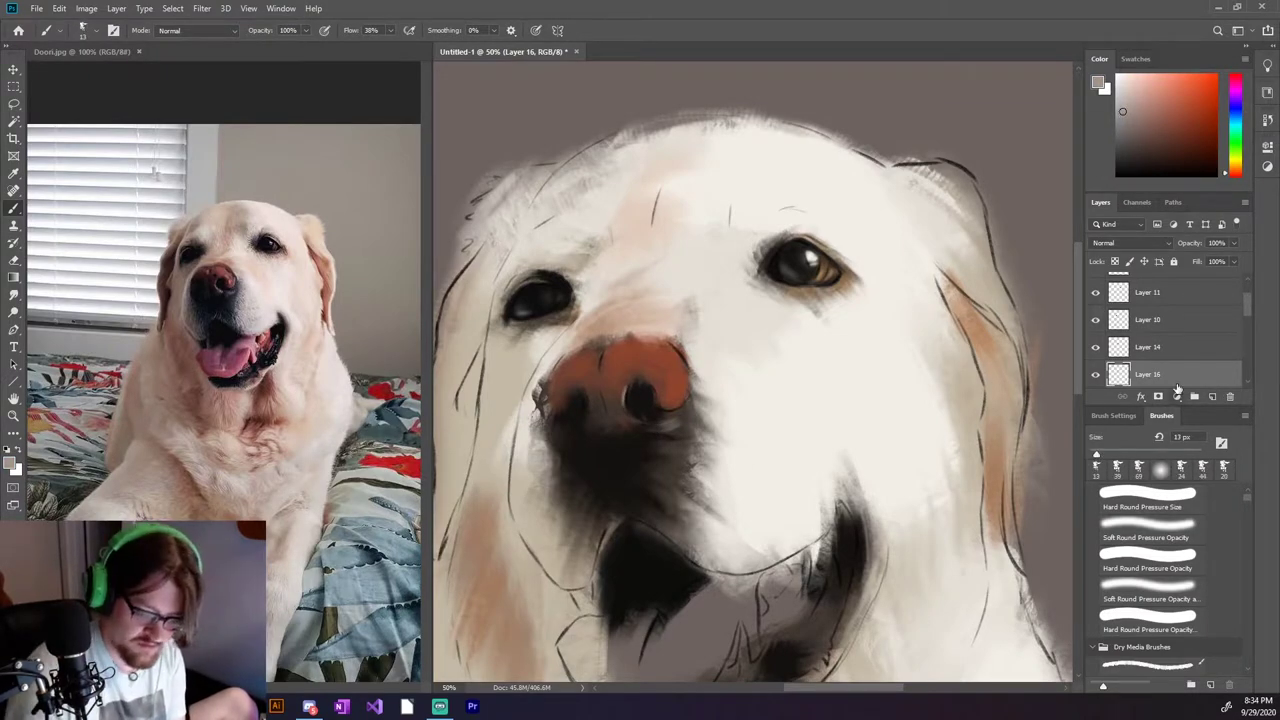
{"action": "key", "text": "alt+bracketleft"}
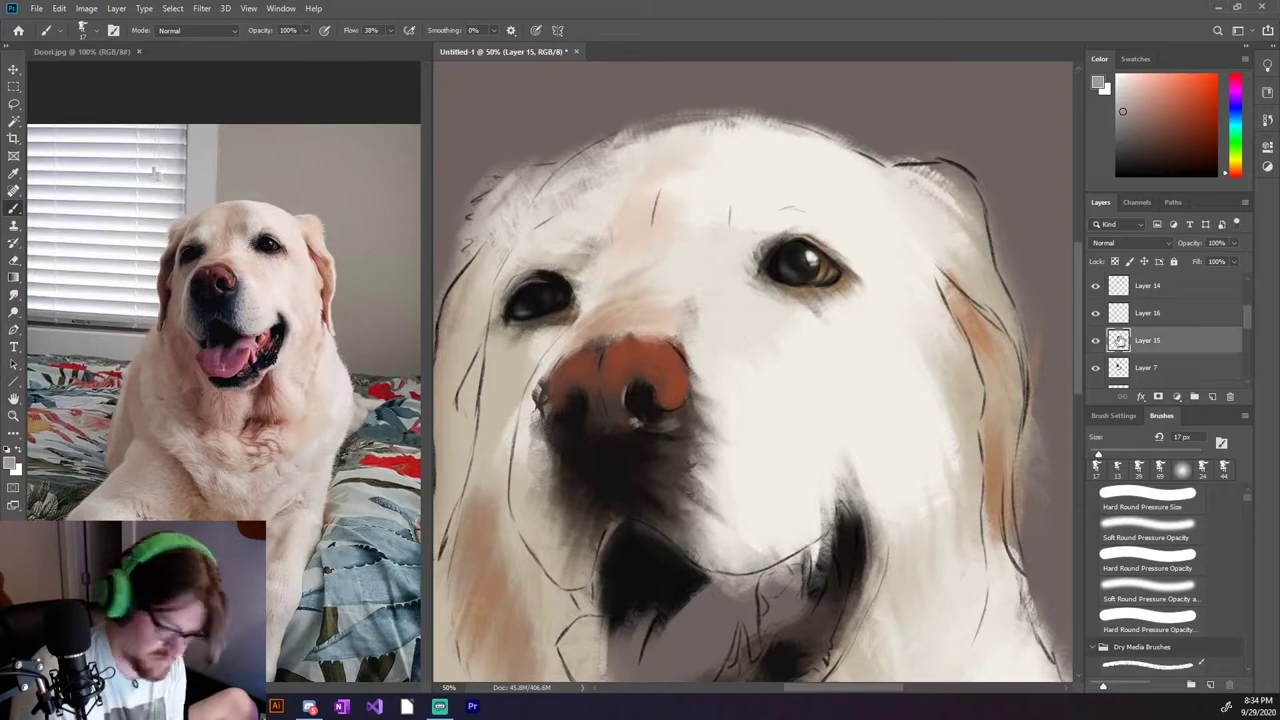
{"action": "key", "text": "alt+bracketright"}
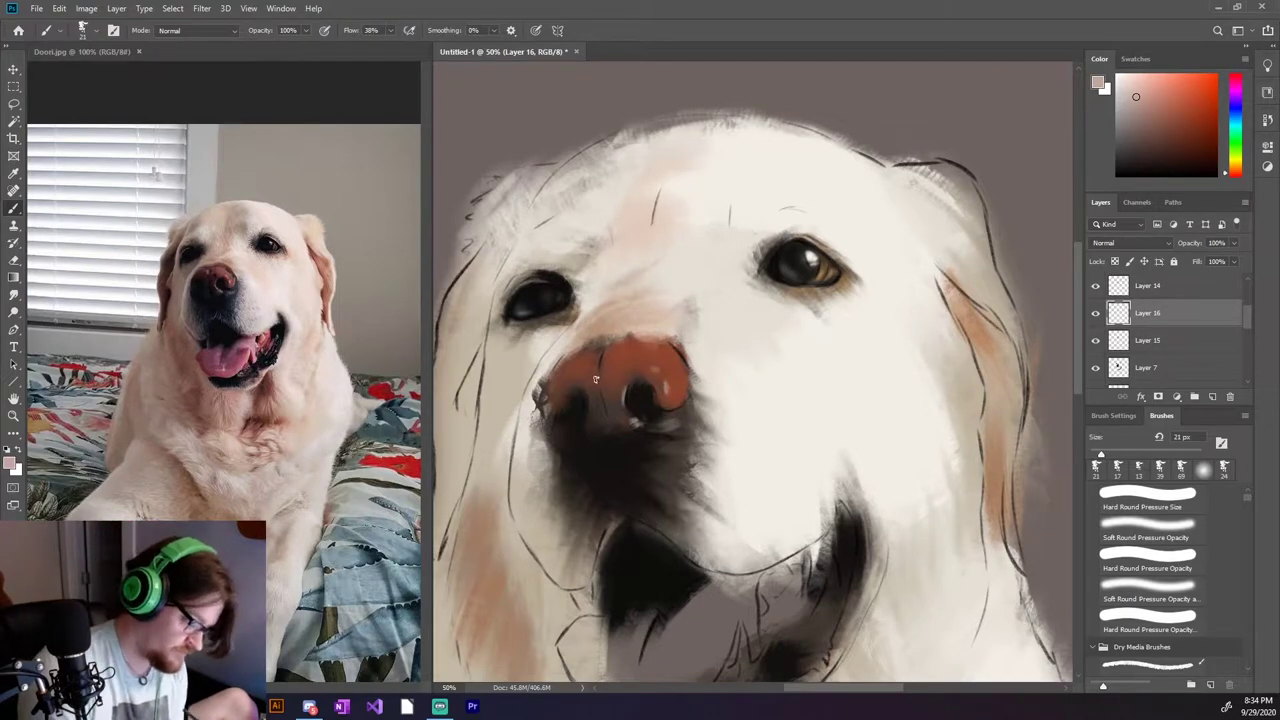
{"action": "scroll", "coordinate": [1150, 320], "scroll_direction": "down", "scroll_amount": 4}
{"action": "left_click", "coordinate": [1095, 284]}
{"action": "left_click", "coordinate": [1095, 284]}
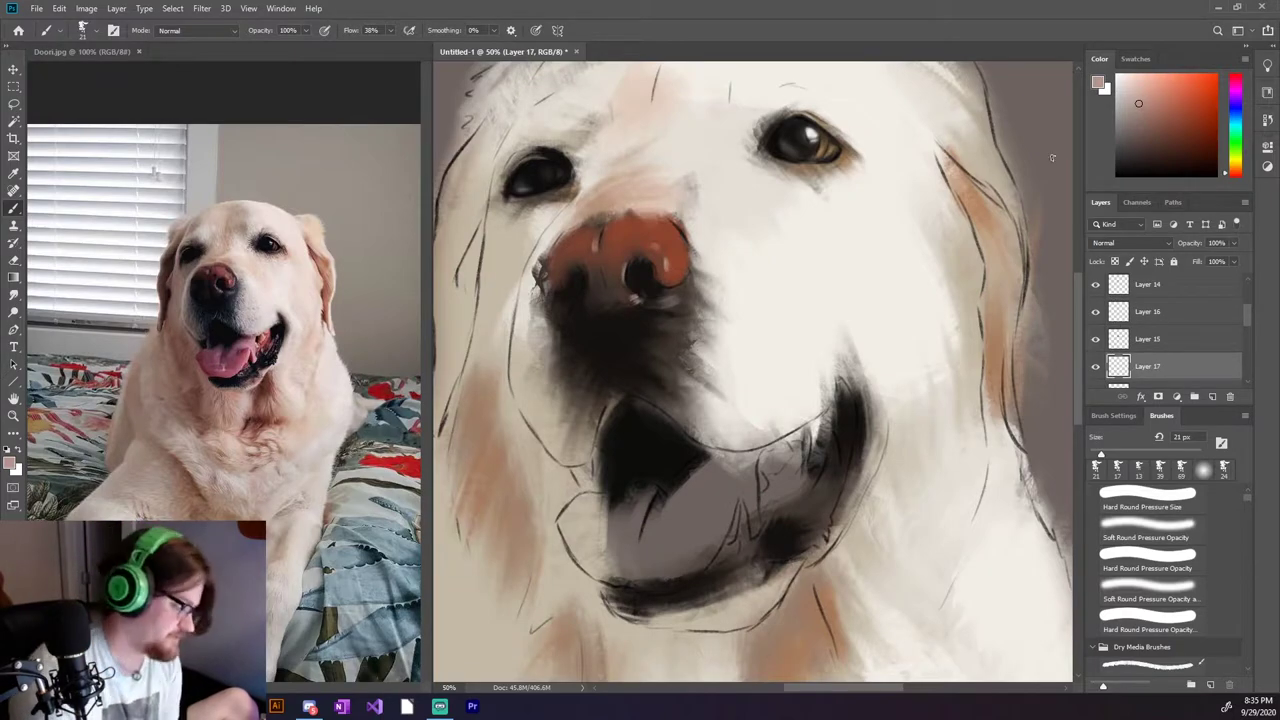
Paint the tongue in several pinks, filling its grey gaps and right side.
{"action": "left_click", "coordinate": [240, 358], "text": "alt"}
{"action": "mouse_move", "coordinate": [610, 508]}
{"action": "left_mouse_down"}
{"action": "mouse_move", "coordinate": [655, 487]}
{"action": "mouse_move", "coordinate": [565, 530]}
{"action": "mouse_move", "coordinate": [745, 470]}
{"action": "mouse_move", "coordinate": [696, 532]}
{"action": "mouse_move", "coordinate": [610, 530]}
{"action": "mouse_move", "coordinate": [660, 520]}
{"action": "left_mouse_up"}
{"action": "left_click", "coordinate": [692, 474], "text": "alt"}
{"action": "left_click_drag", "start_coordinate": [680, 470], "coordinate": [652, 553]}
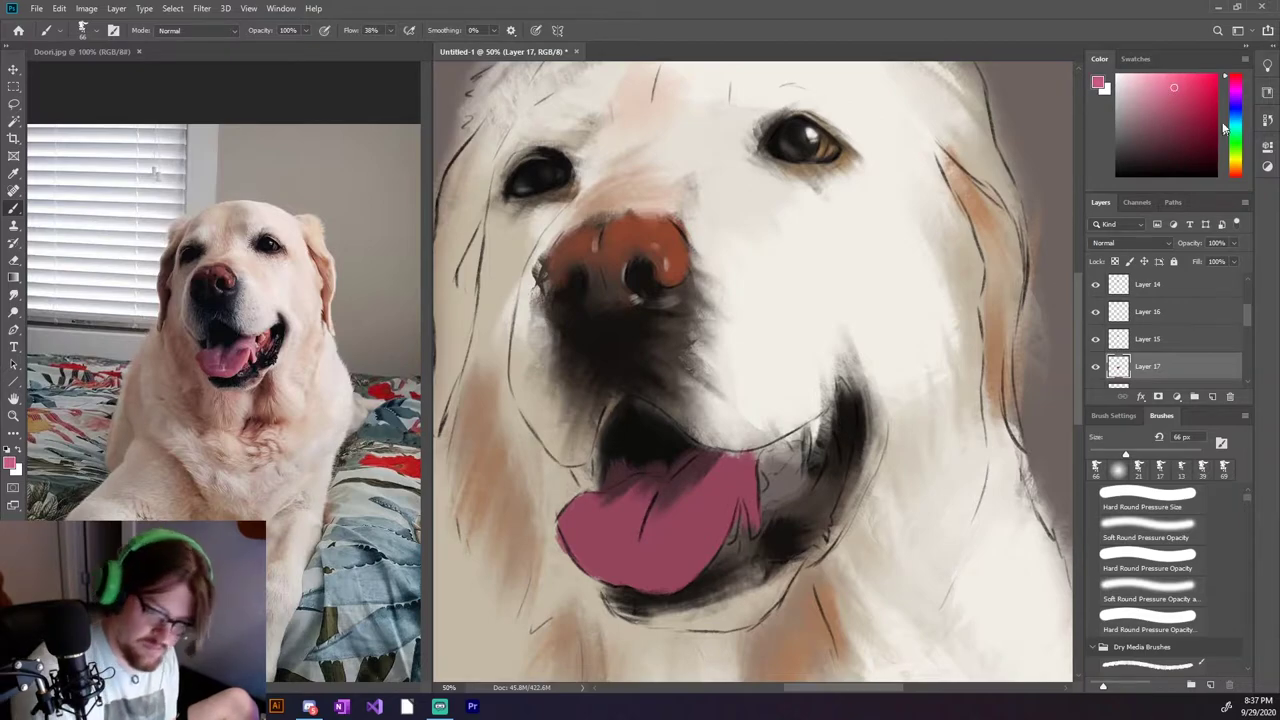
{"action": "left_click", "coordinate": [697, 545], "text": "alt"}
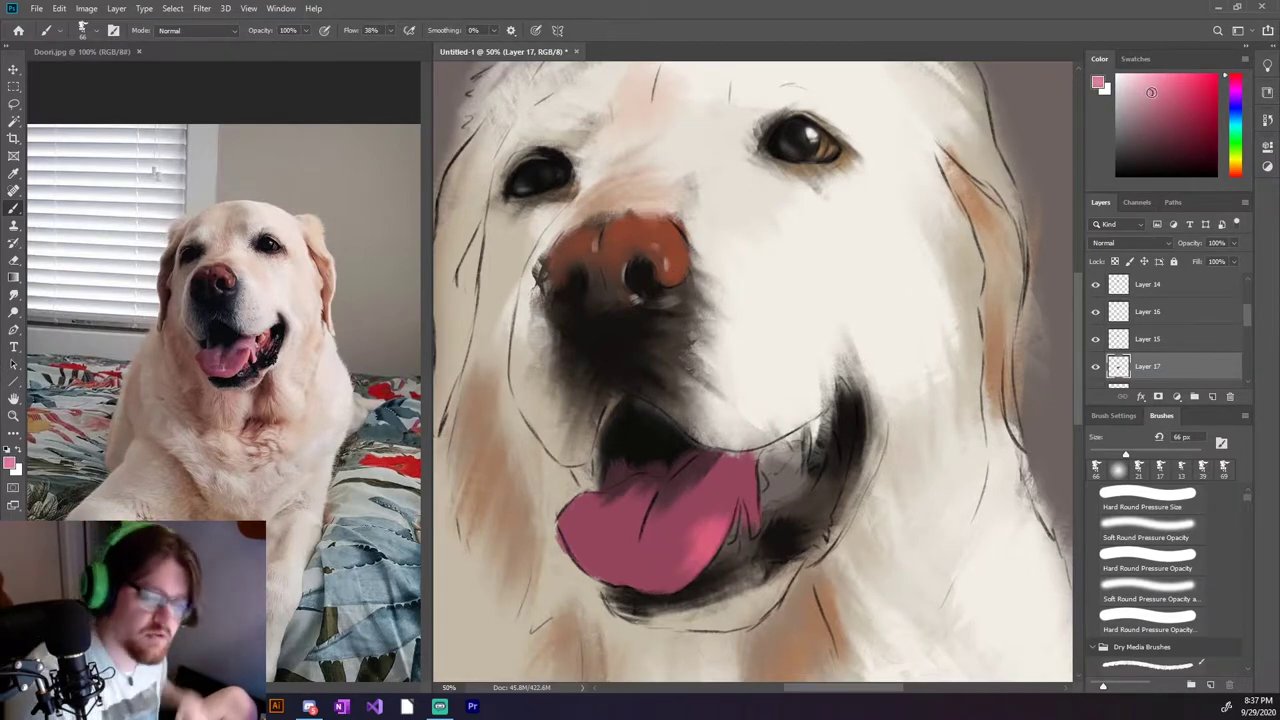
{"action": "left_click_drag", "start_coordinate": [752, 540], "coordinate": [731, 486]}
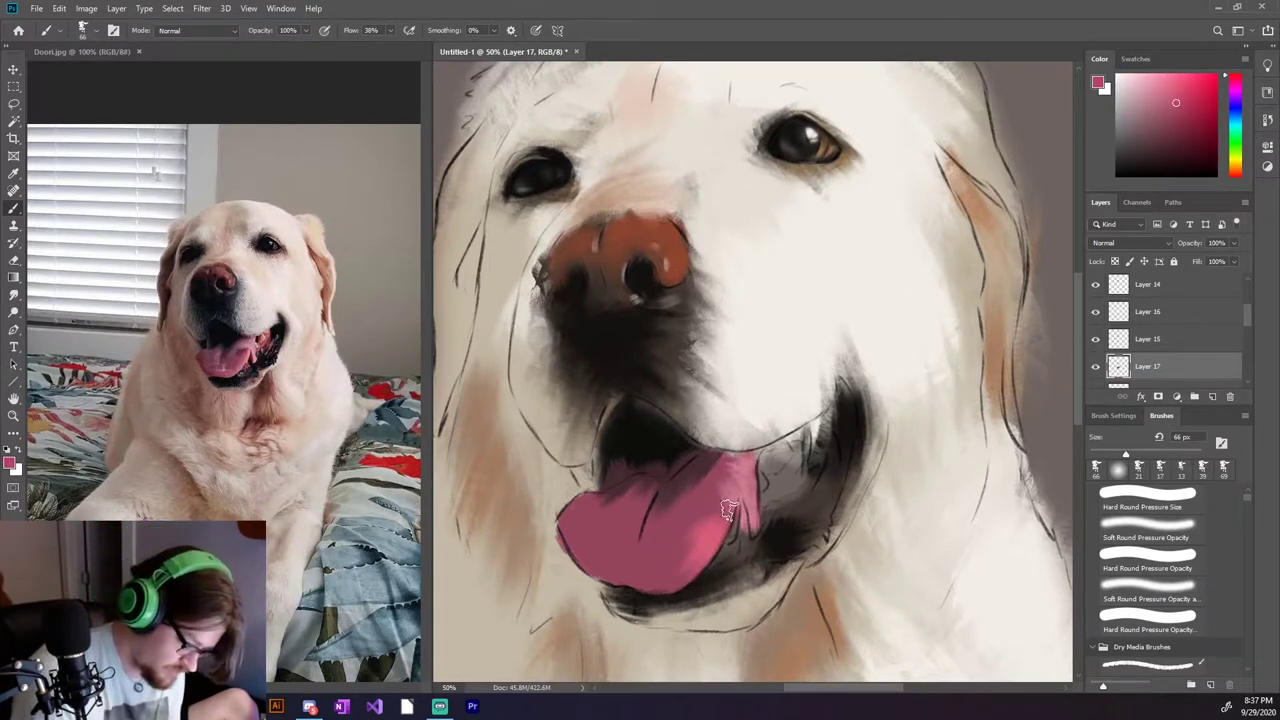
Sample a darker maroon and the tongue's pinks from the canvas.
{"action": "left_click", "coordinate": [718, 504], "text": "alt"}
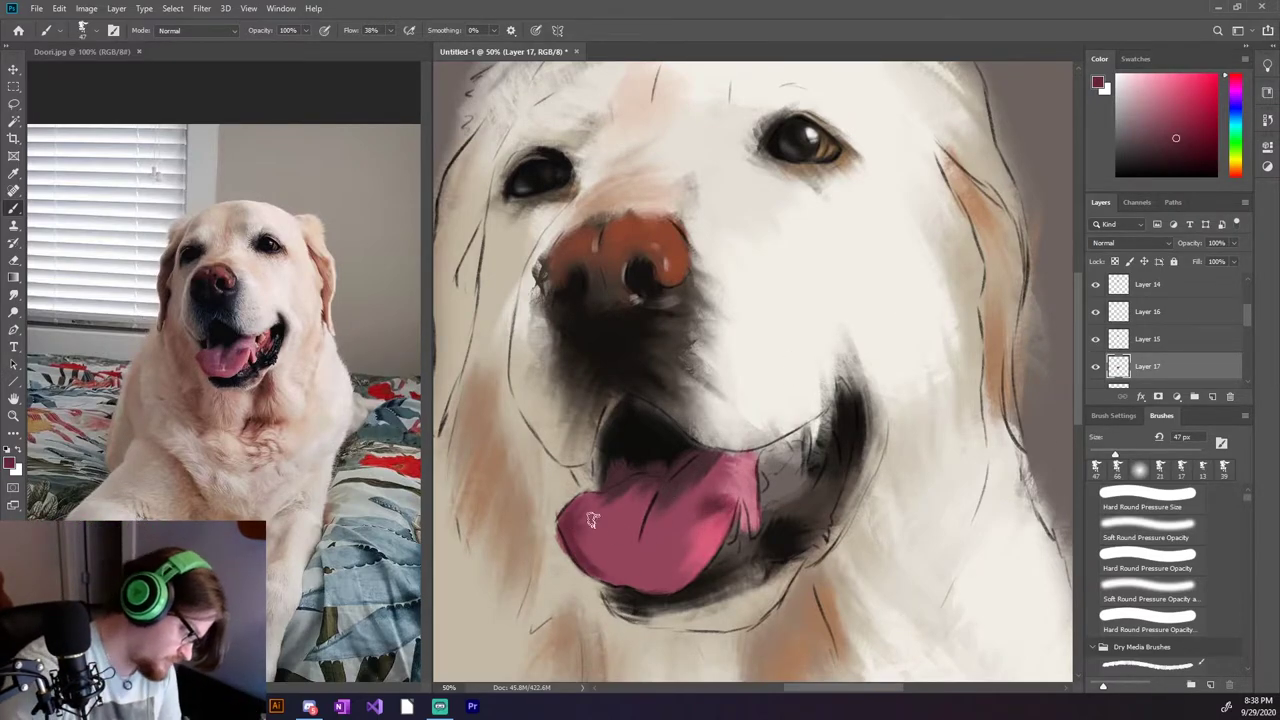
{"action": "left_click", "coordinate": [708, 524], "text": "alt"}
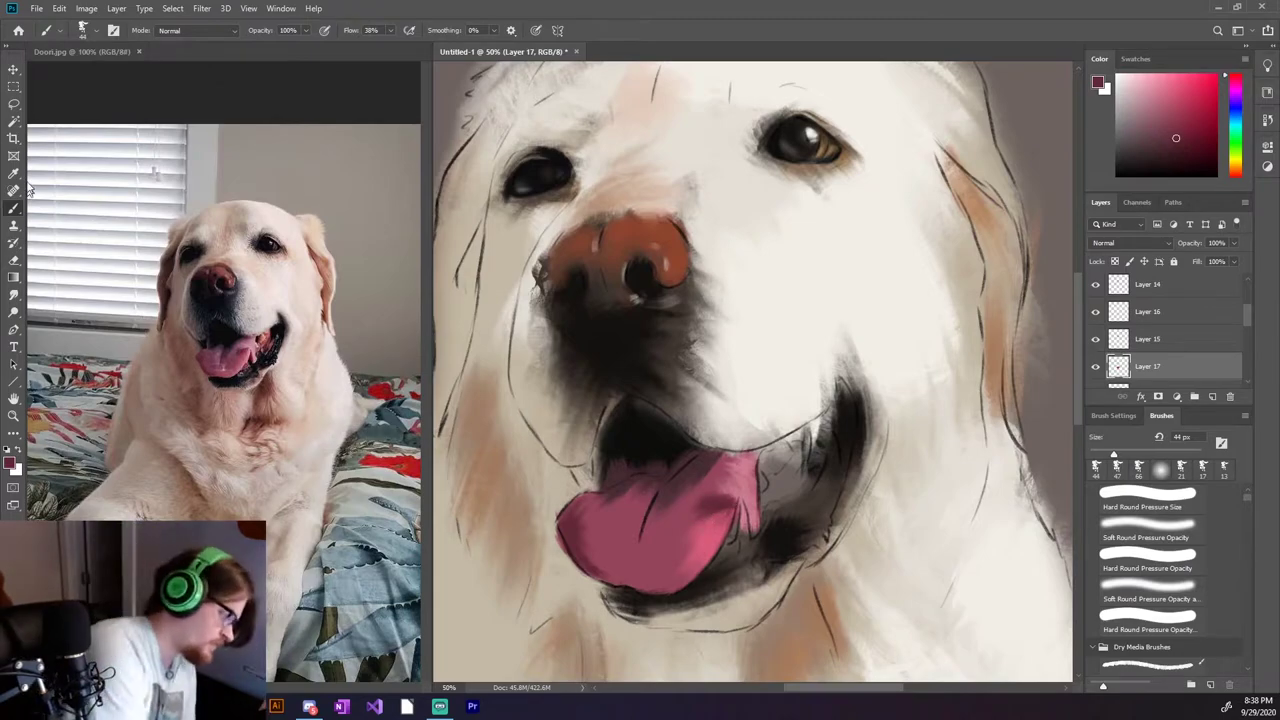
{"action": "left_click", "coordinate": [619, 531], "text": "alt"}
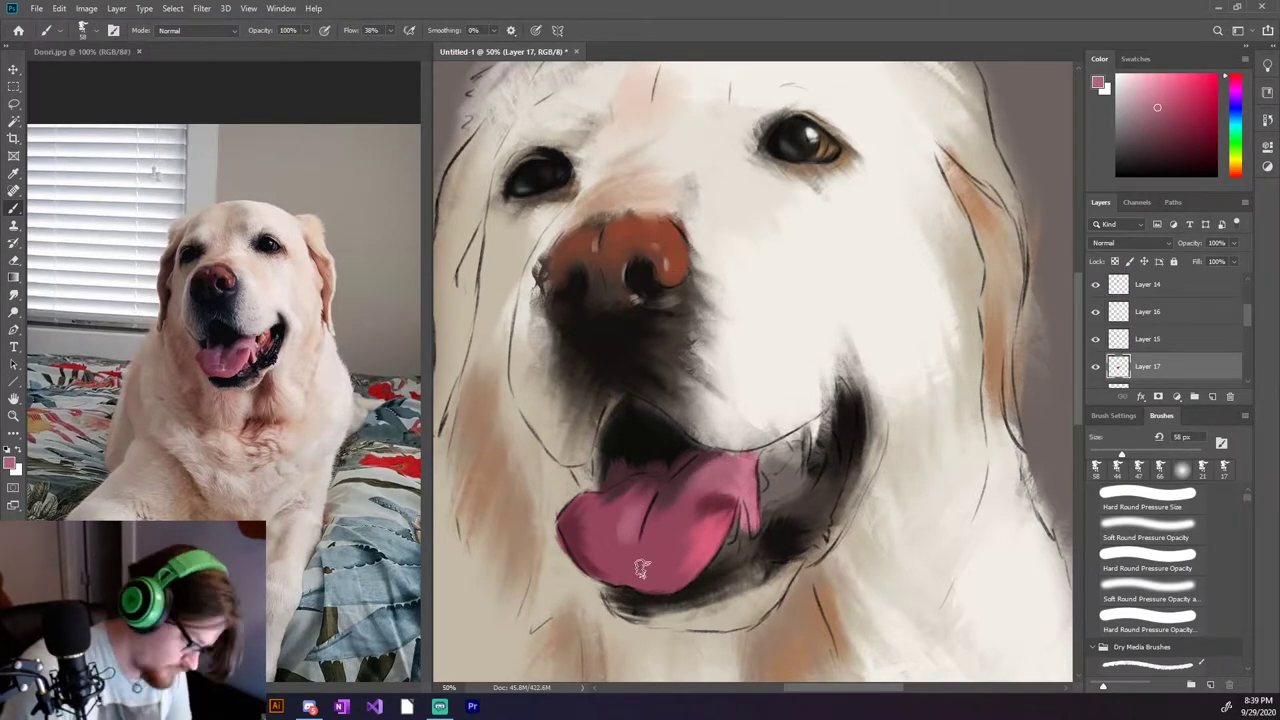
{"action": "key", "text": "i"}
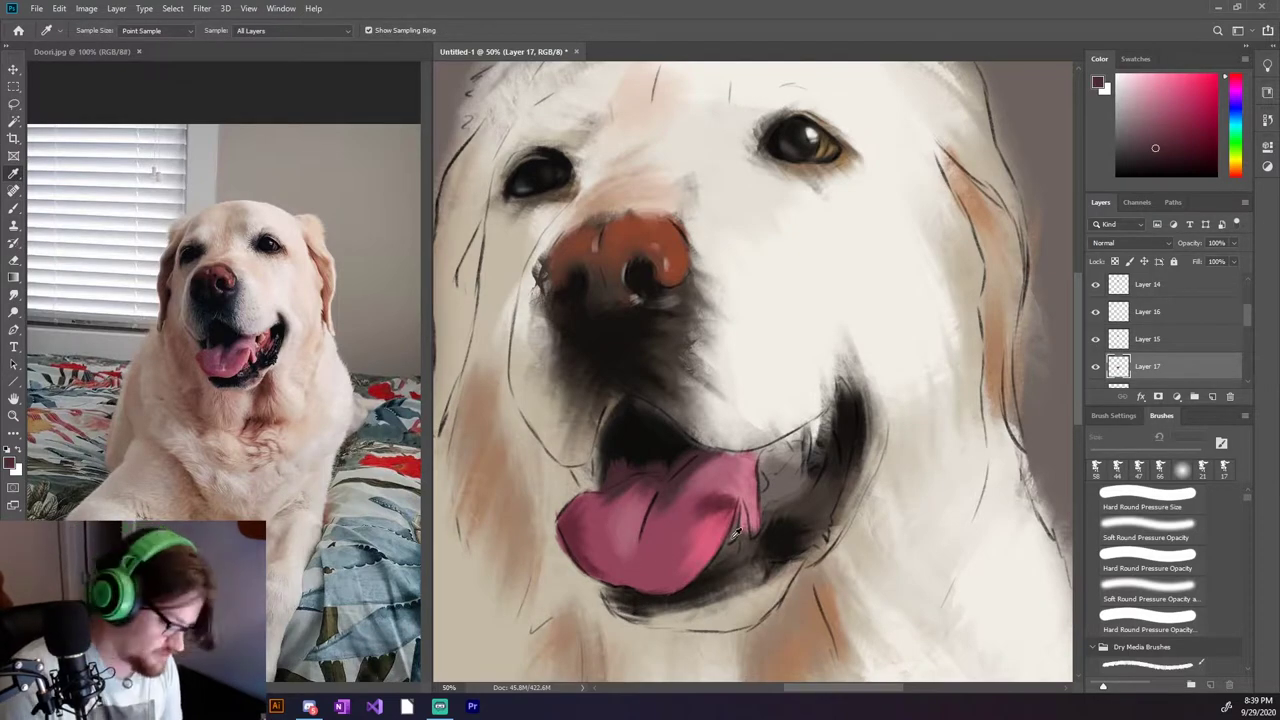
{"action": "key", "text": "b"}
Toggle the sketch layer off and on to compare the painting with the line art.
{"action": "scroll", "coordinate": [1160, 330], "scroll_direction": "down", "scroll_amount": 3}
{"action": "left_click", "coordinate": [1095, 285]}
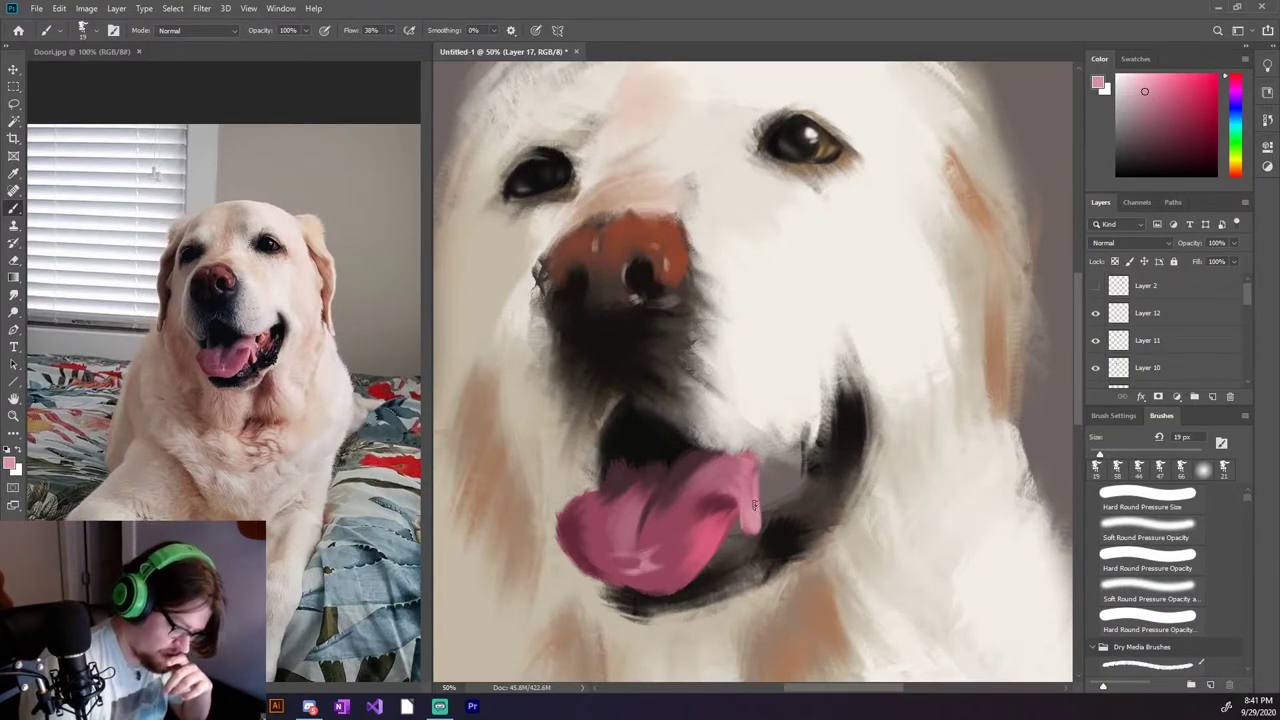
{"action": "left_click", "coordinate": [1095, 285]}
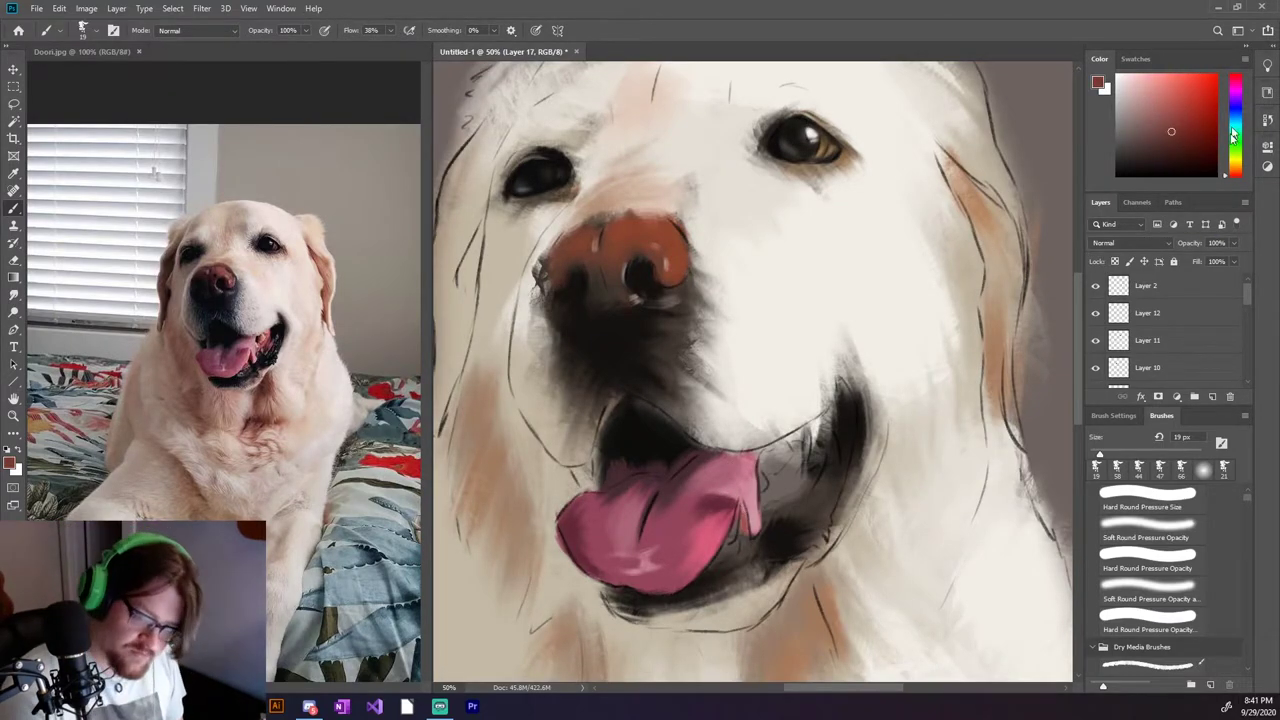
{"action": "left_click", "coordinate": [1095, 285]}
Add a new layer under Layer 17 and shift the paint colour toward orange.
{"action": "key", "text": "e"}
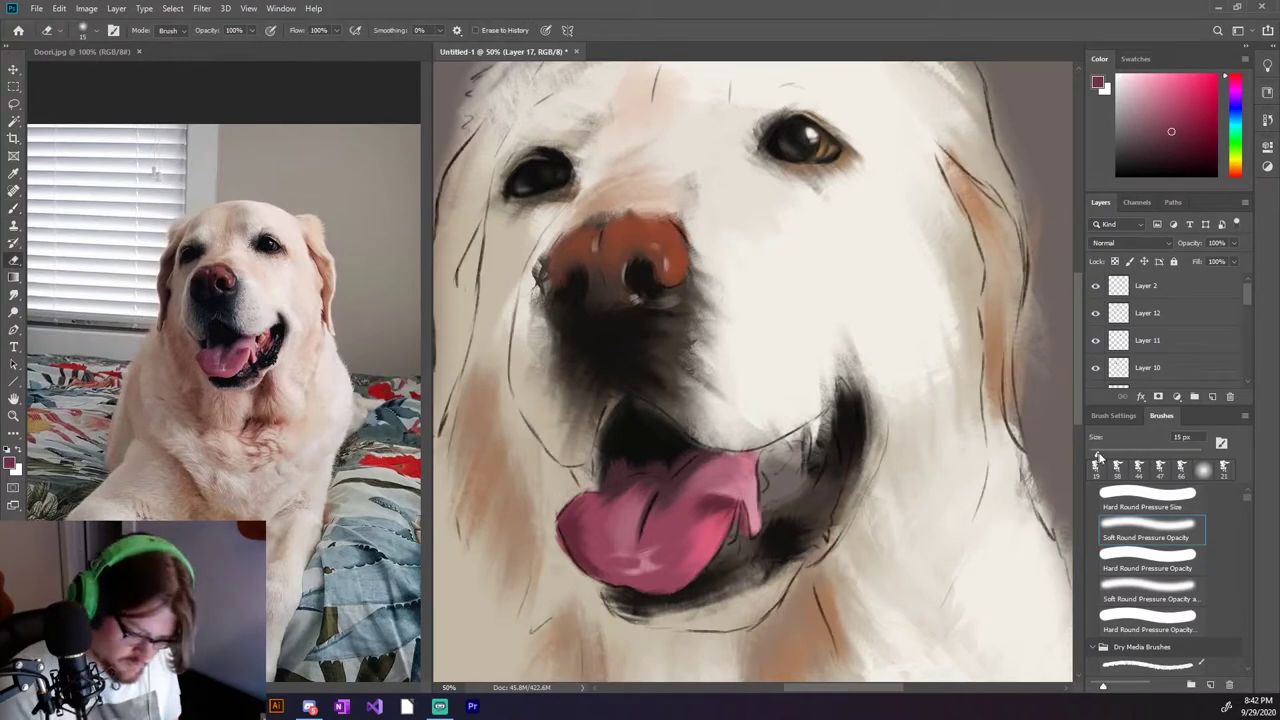
{"action": "left_click", "coordinate": [1095, 285]}
{"action": "left_click", "coordinate": [1095, 285]}
{"action": "left_click", "coordinate": [1212, 396], "text": "ctrl"}
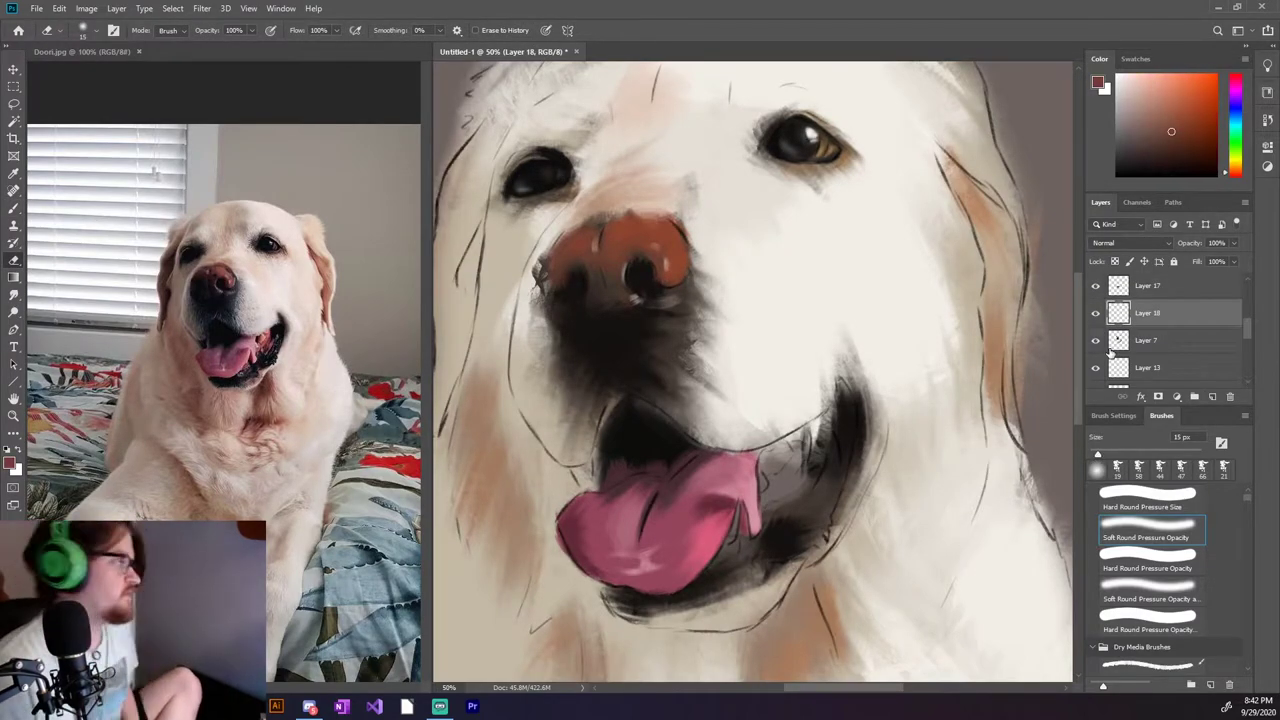
{"action": "left_click_drag", "start_coordinate": [1097, 455], "coordinate": [1124, 458]}
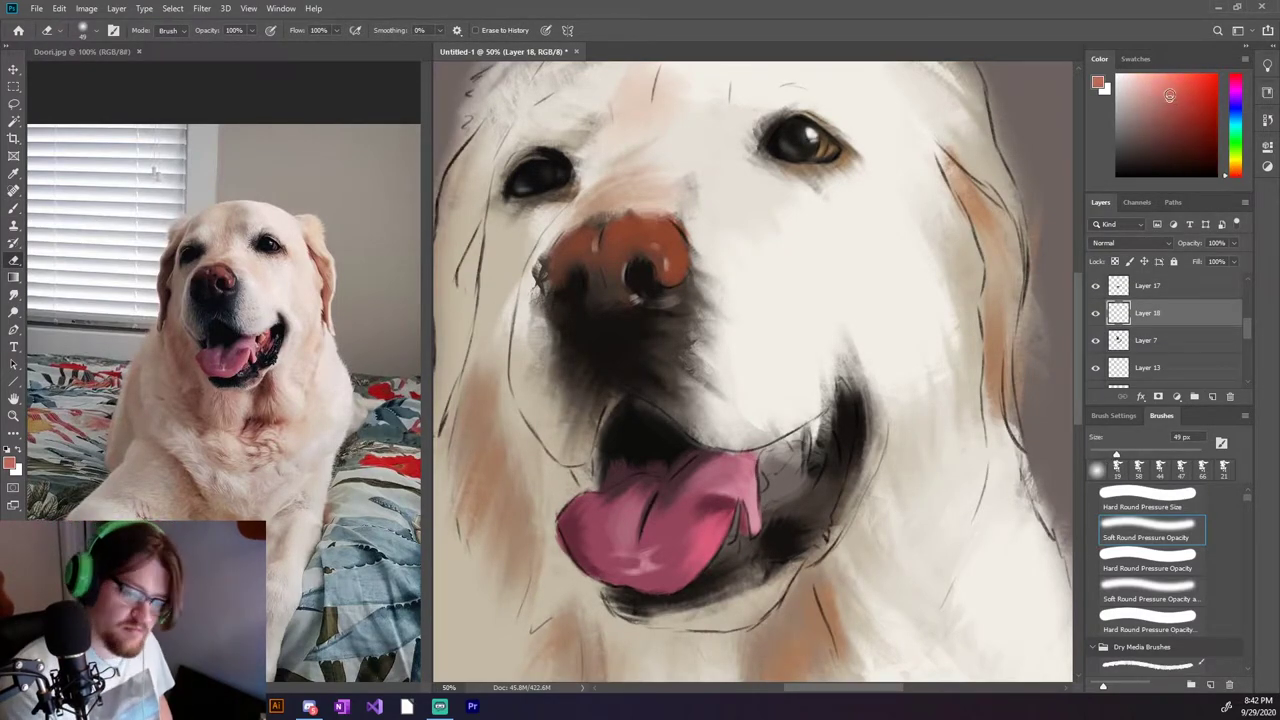
{"action": "key", "text": "b"}
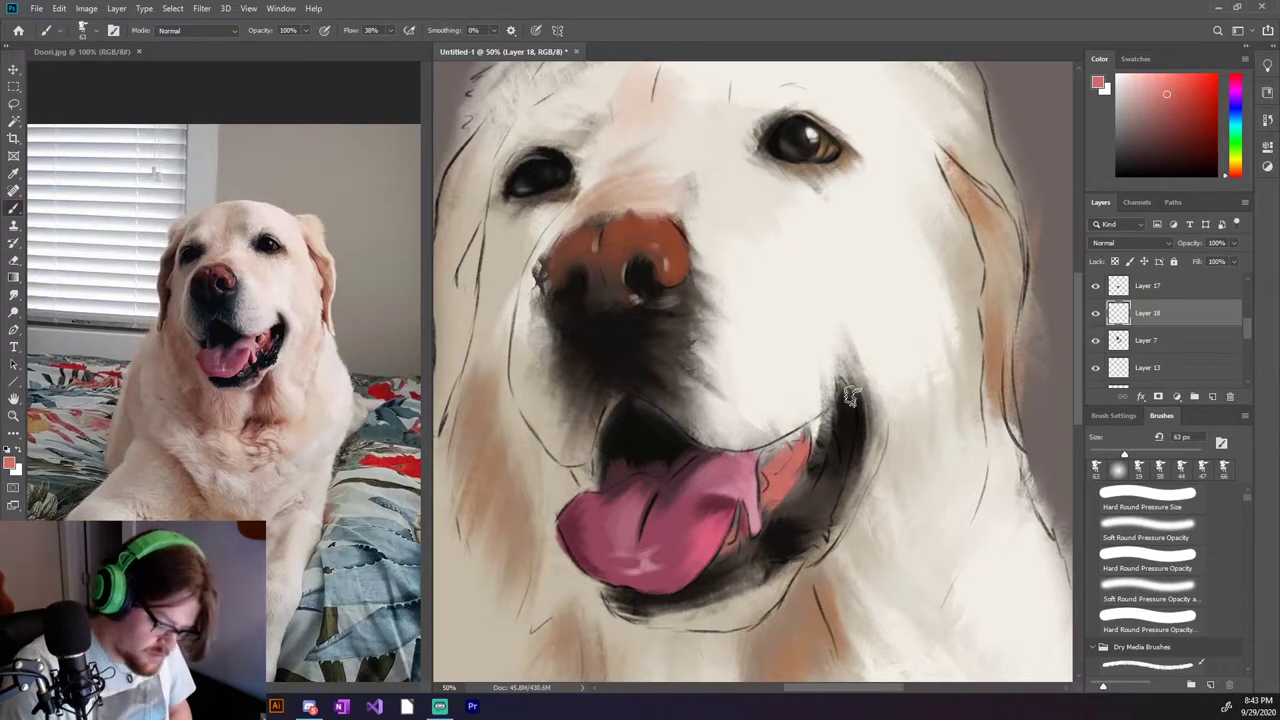
Paint the inner mouth right of the tongue reddish on Layer 18.
{"action": "key", "text": "e"}
{"action": "key", "text": "alt+bracketleft"}
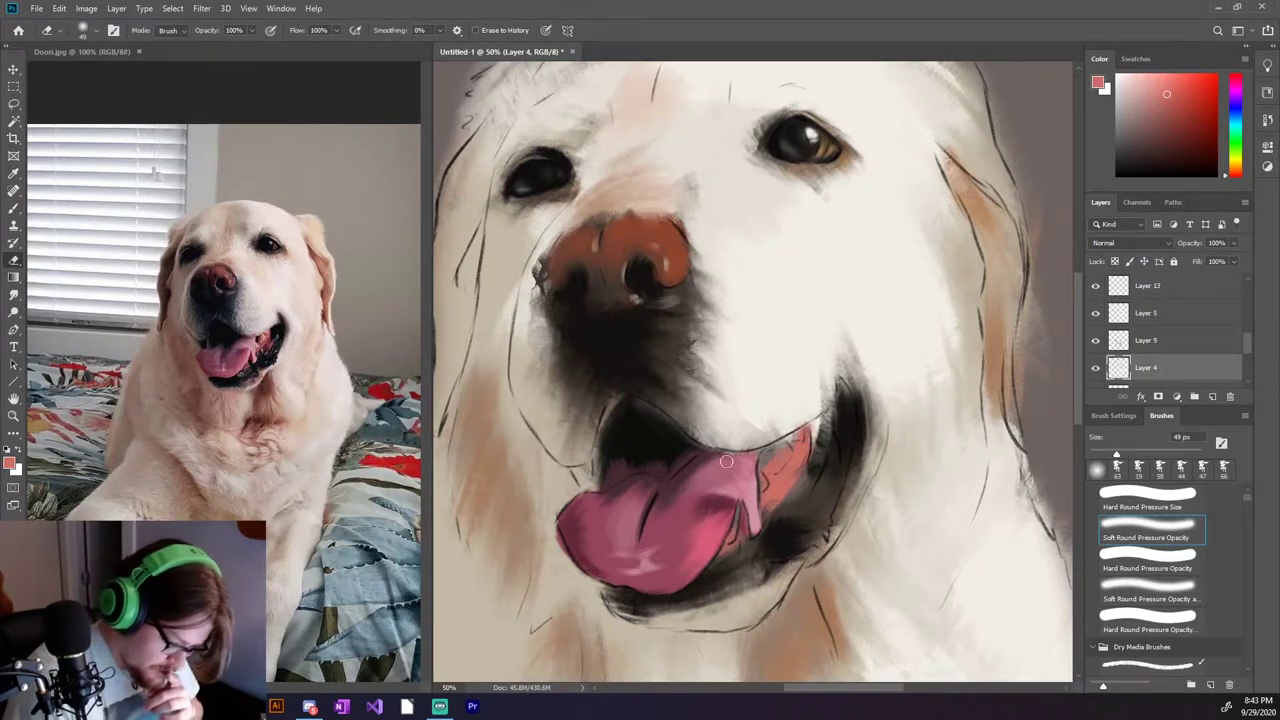
{"action": "key", "text": "alt+bracketleft"}
{"action": "key", "text": "alt+bracketleft"}
{"action": "key", "text": "alt+bracketright"}
{"action": "key", "text": "alt+bracketright"}
{"action": "key", "text": "alt+bracketright"}
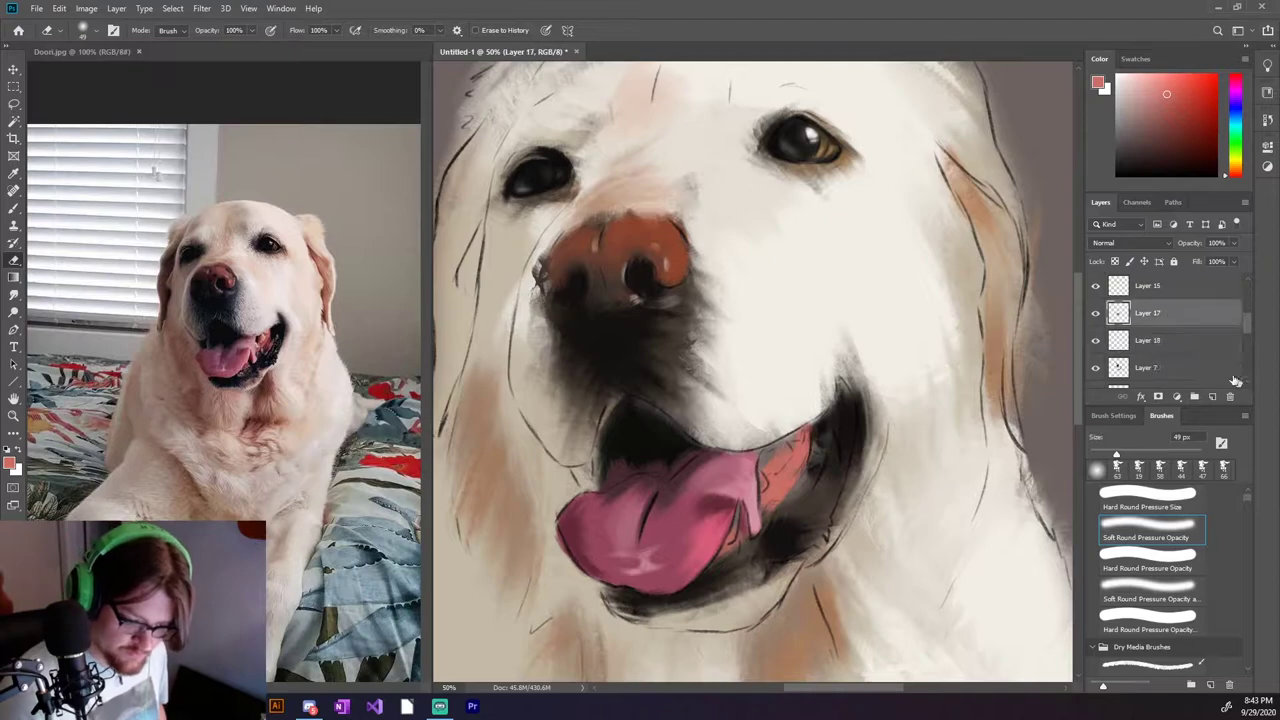
{"action": "key", "text": "b"}
{"action": "left_click_drag", "start_coordinate": [823, 437], "coordinate": [846, 451]}
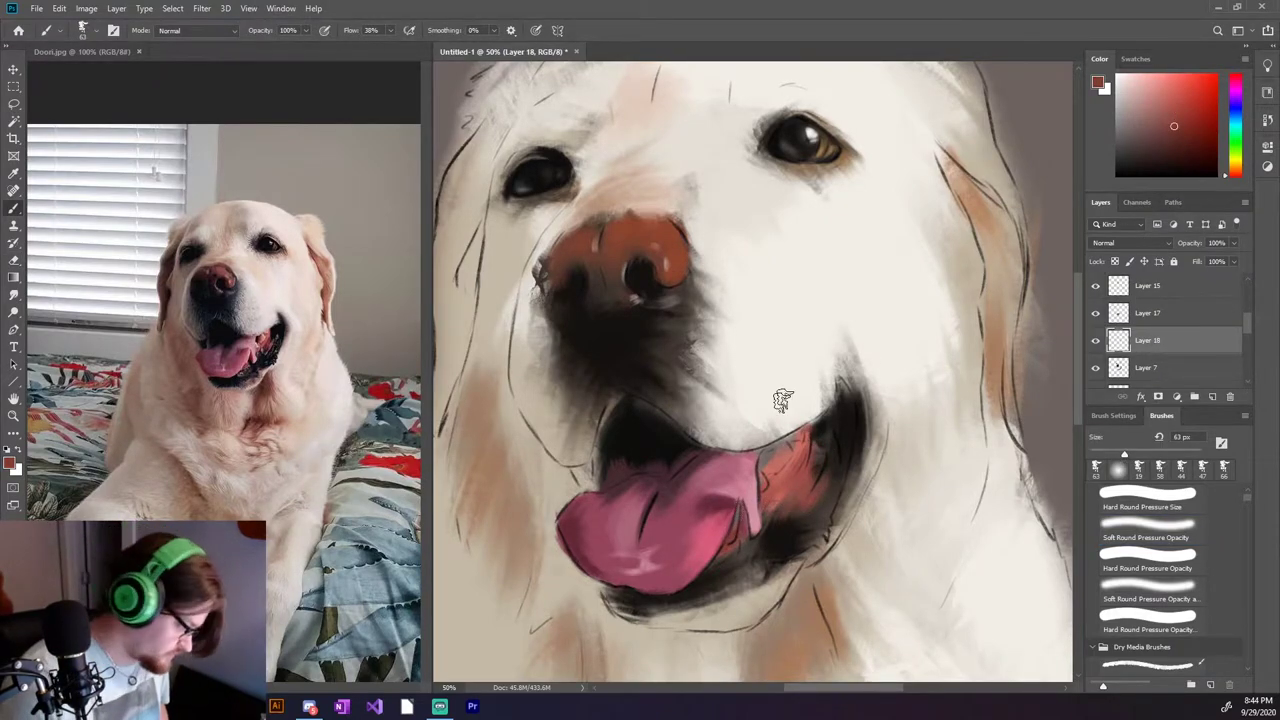
On a new layer, darken the right mouth edge and left mouth corner near-black.
{"action": "left_click", "coordinate": [860, 400], "text": "alt"}
{"action": "key", "text": "ctrl+shift+alt+n"}
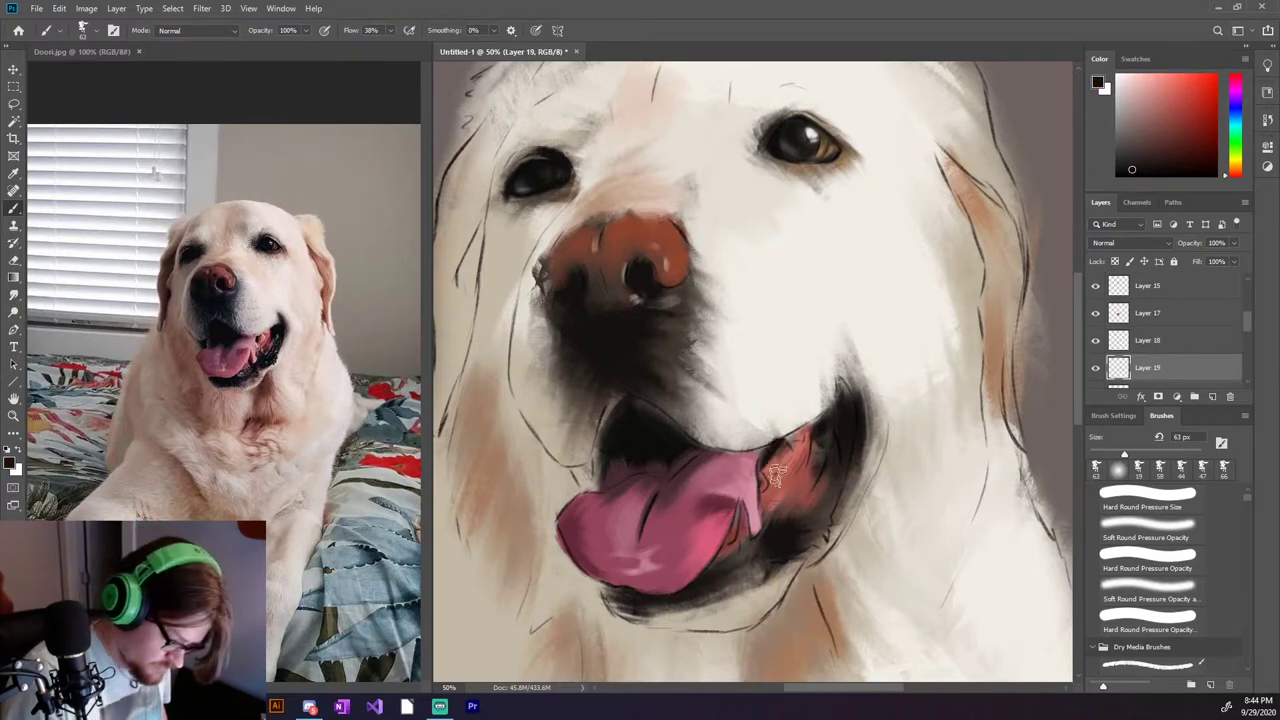
{"action": "left_click_drag", "start_coordinate": [776, 478], "coordinate": [800, 425]}
{"action": "left_click_drag", "start_coordinate": [760, 500], "coordinate": [716, 562]}
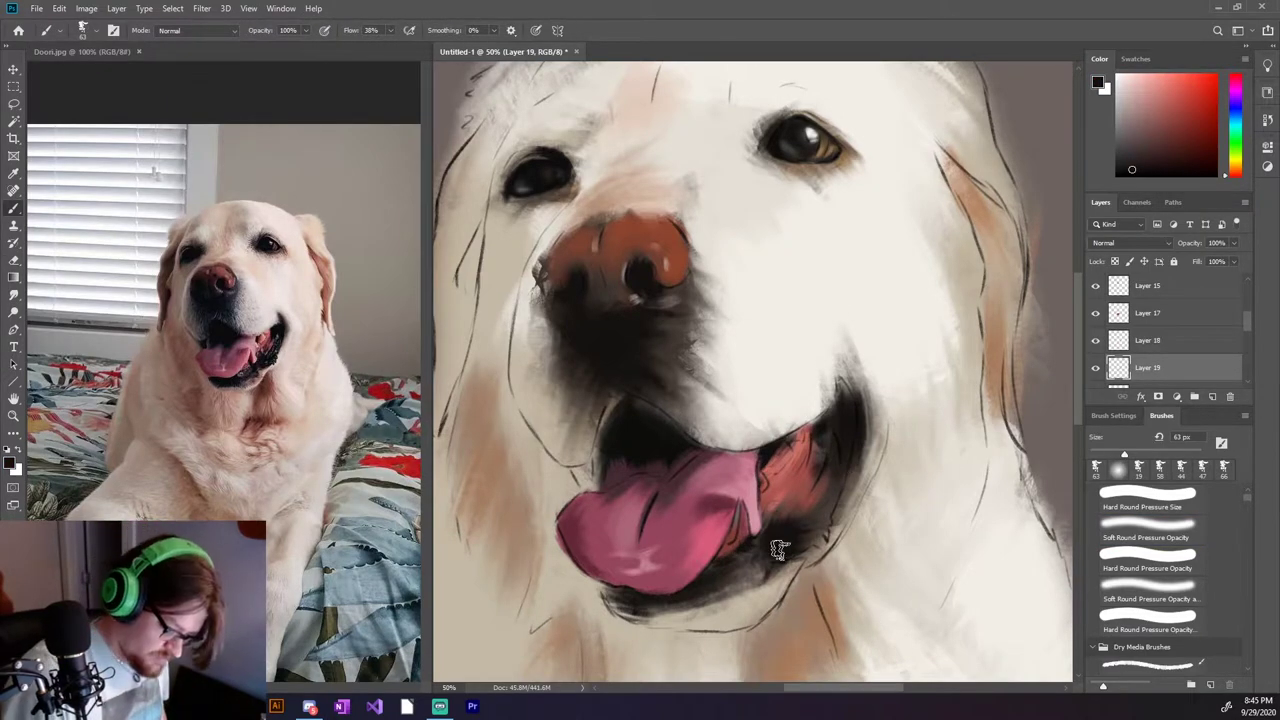
{"action": "left_click_drag", "start_coordinate": [836, 402], "coordinate": [780, 505]}
{"action": "left_click_drag", "start_coordinate": [600, 445], "coordinate": [578, 488]}
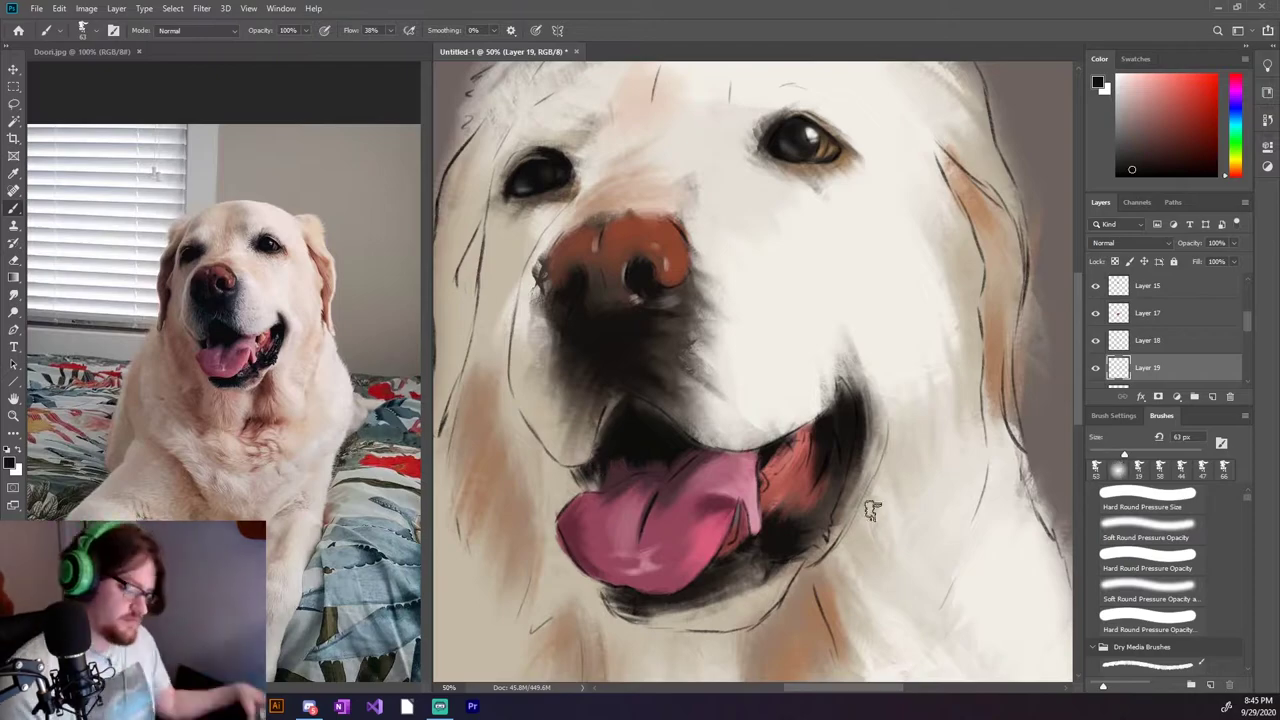
{"action": "key", "text": "ctrl+e"}
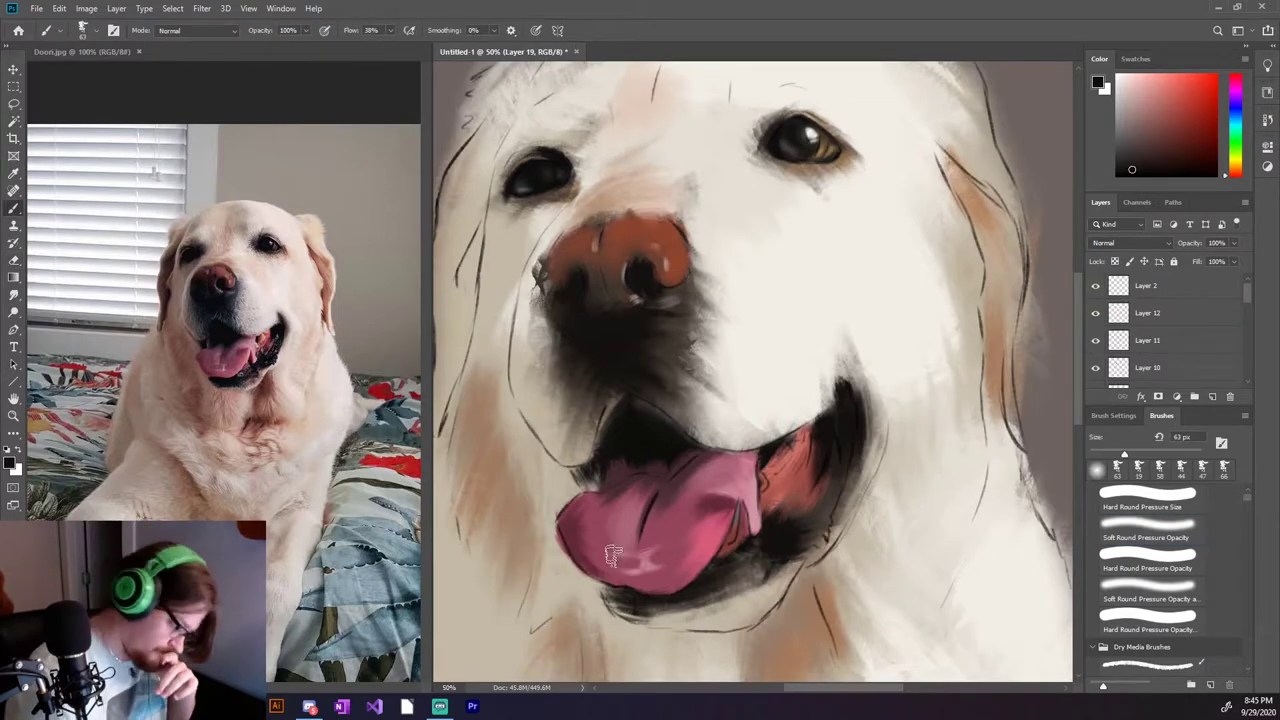
Add lighter pink along the tongue's lower edge and create Layer 20.
{"action": "mouse_move", "coordinate": [613, 557]}
{"action": "left_mouse_down"}
{"action": "mouse_move", "coordinate": [605, 595]}
{"action": "mouse_move", "coordinate": [688, 583]}
{"action": "left_mouse_up"}
{"action": "left_click", "coordinate": [1212, 396]}
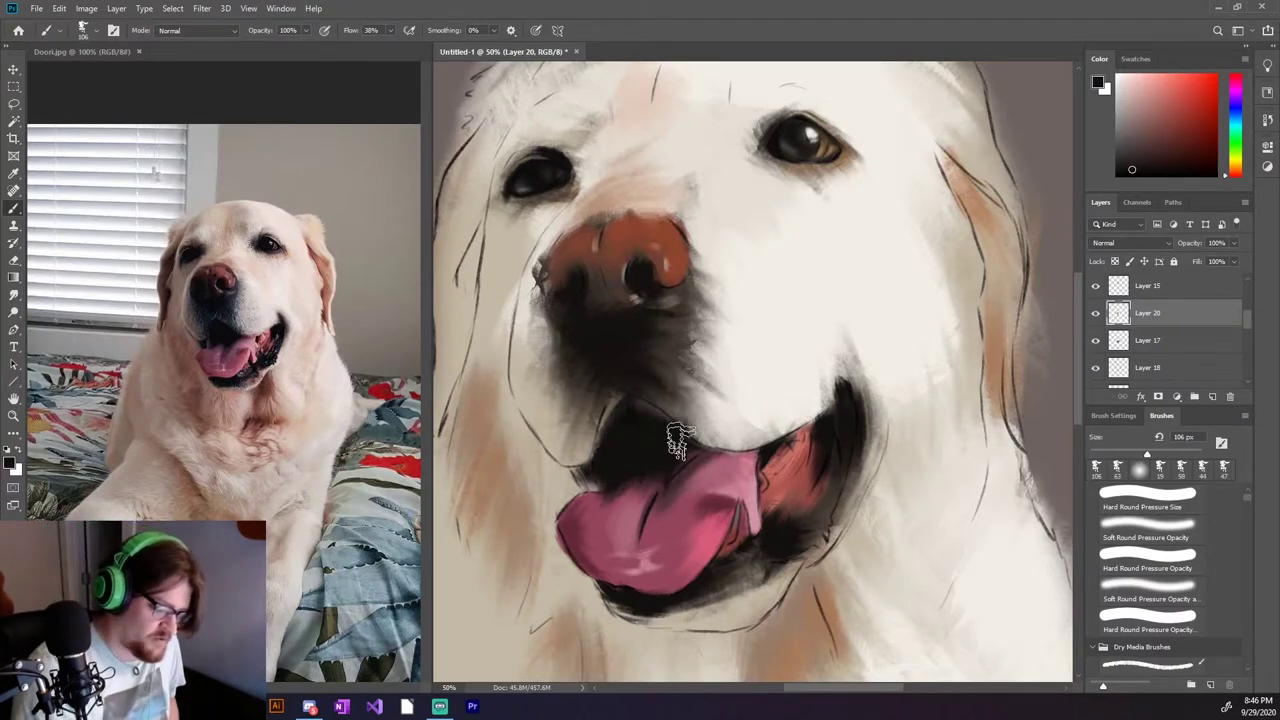
{"action": "key", "text": "e"}
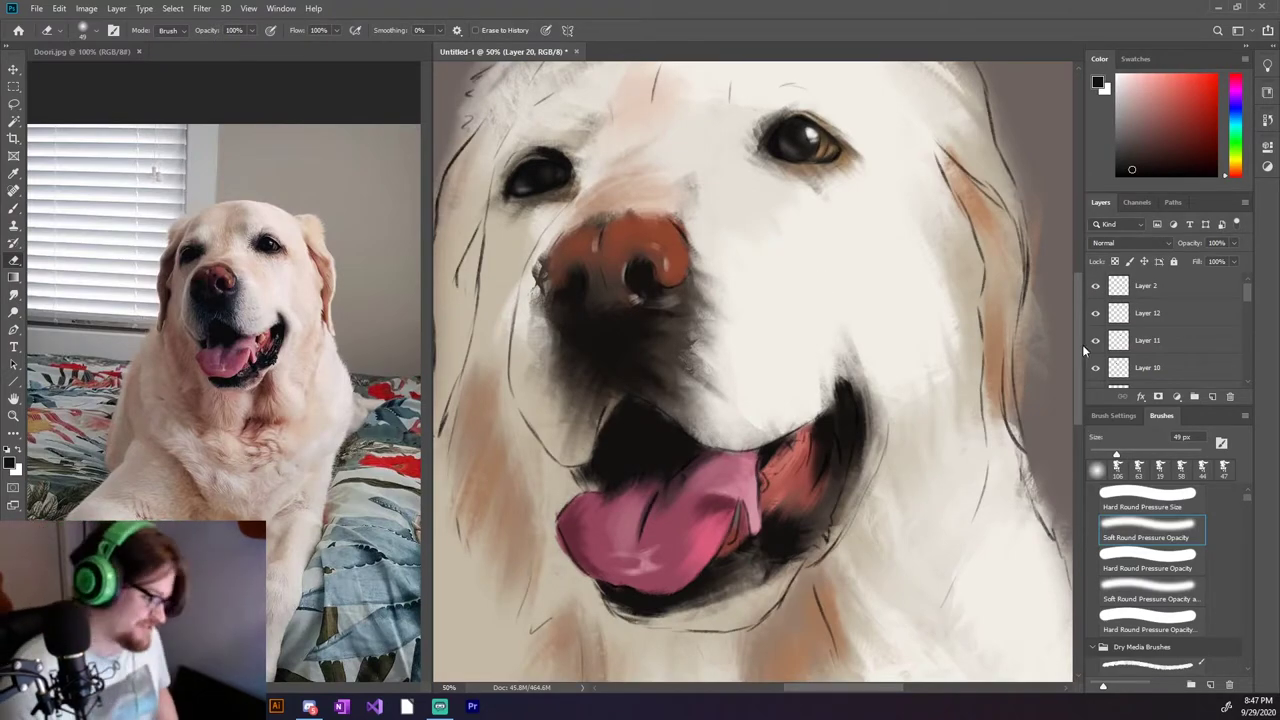
Add Layer 21 for the teeth and pick a tan colour with a 35 px brush.
{"action": "scroll", "coordinate": [1082, 422], "scroll_direction": "down", "scroll_amount": 3}
{"action": "scroll", "coordinate": [1085, 375], "scroll_direction": "up", "scroll_amount": 2}
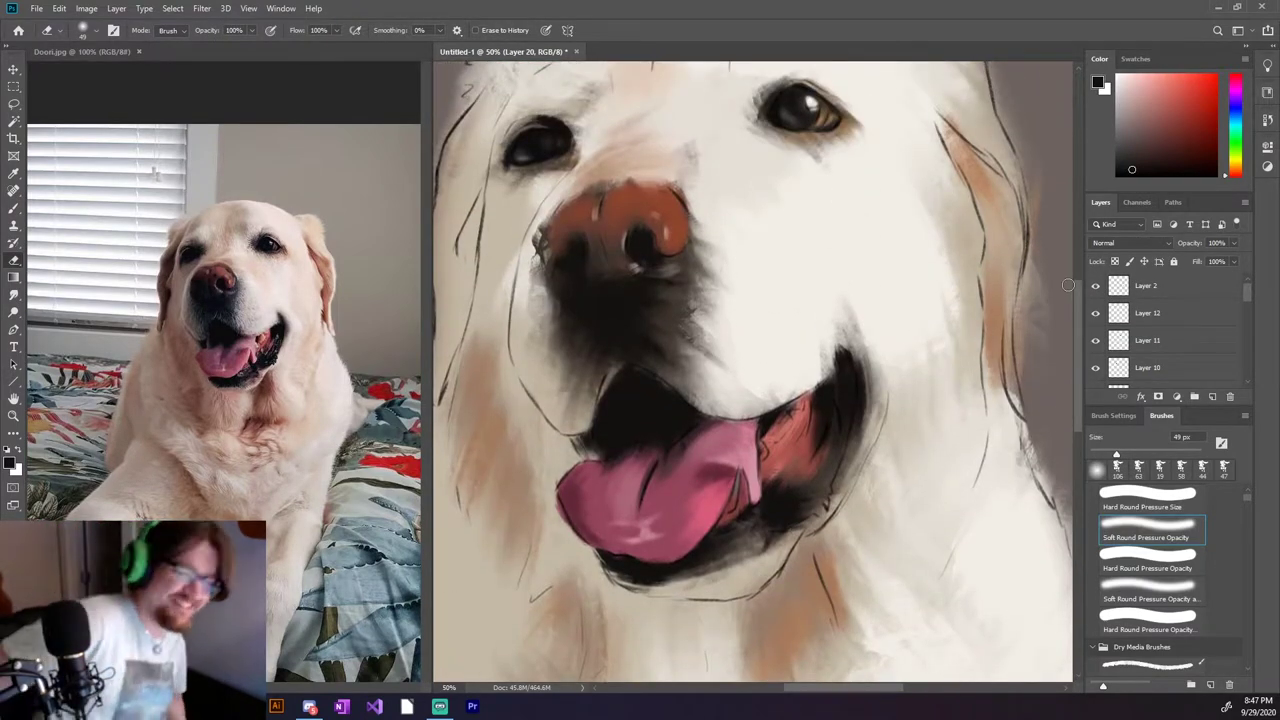
{"action": "scroll", "coordinate": [900, 420], "scroll_direction": "up", "scroll_amount": 3}
{"action": "scroll", "coordinate": [817, 450], "scroll_direction": "down", "scroll_amount": 1}
{"action": "scroll", "coordinate": [768, 380], "scroll_direction": "down", "scroll_amount": 3}
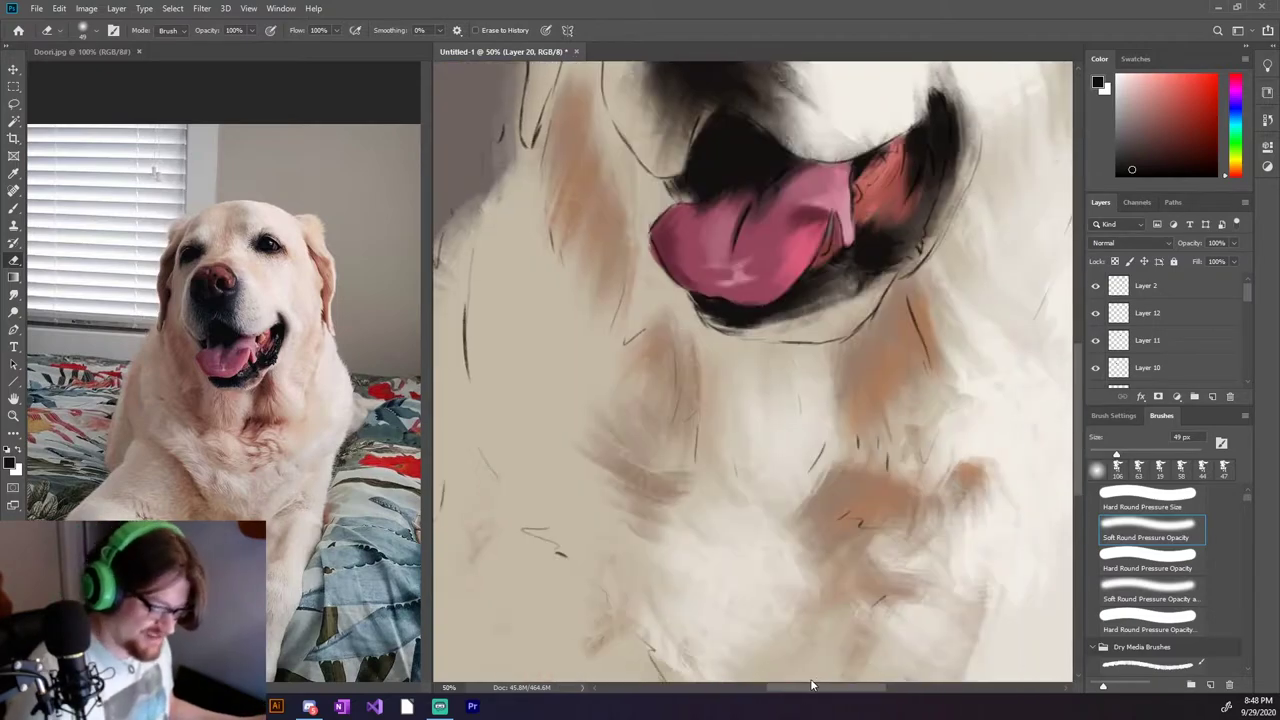
{"action": "scroll", "coordinate": [768, 380], "scroll_direction": "up", "scroll_amount": 4}
{"action": "scroll", "coordinate": [800, 400], "scroll_direction": "down", "scroll_amount": 1}
{"action": "scroll", "coordinate": [900, 400], "scroll_direction": "down", "scroll_amount": 1}
{"action": "scroll", "coordinate": [1153, 368], "scroll_direction": "up", "scroll_amount": 3}
{"action": "left_click", "coordinate": [1150, 340]}
{"action": "left_click", "coordinate": [1212, 396]}
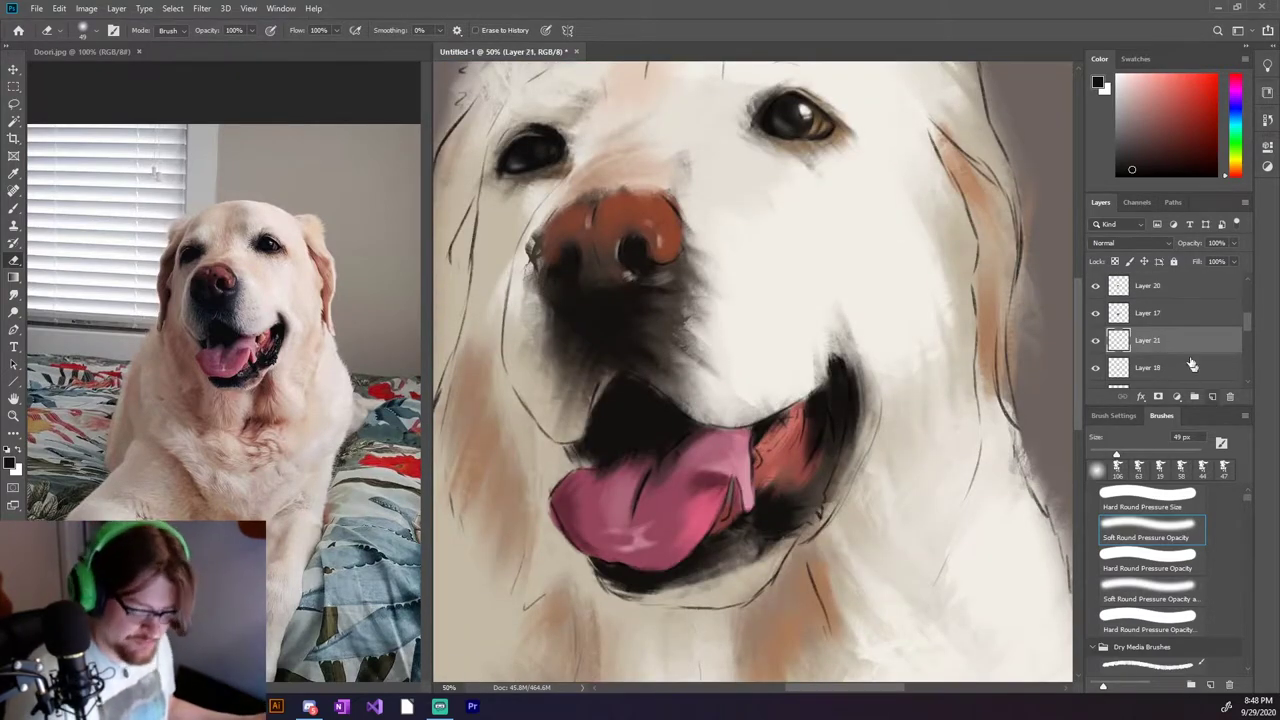
{"action": "key", "text": "b"}
{"action": "left_click", "coordinate": [1165, 106]}
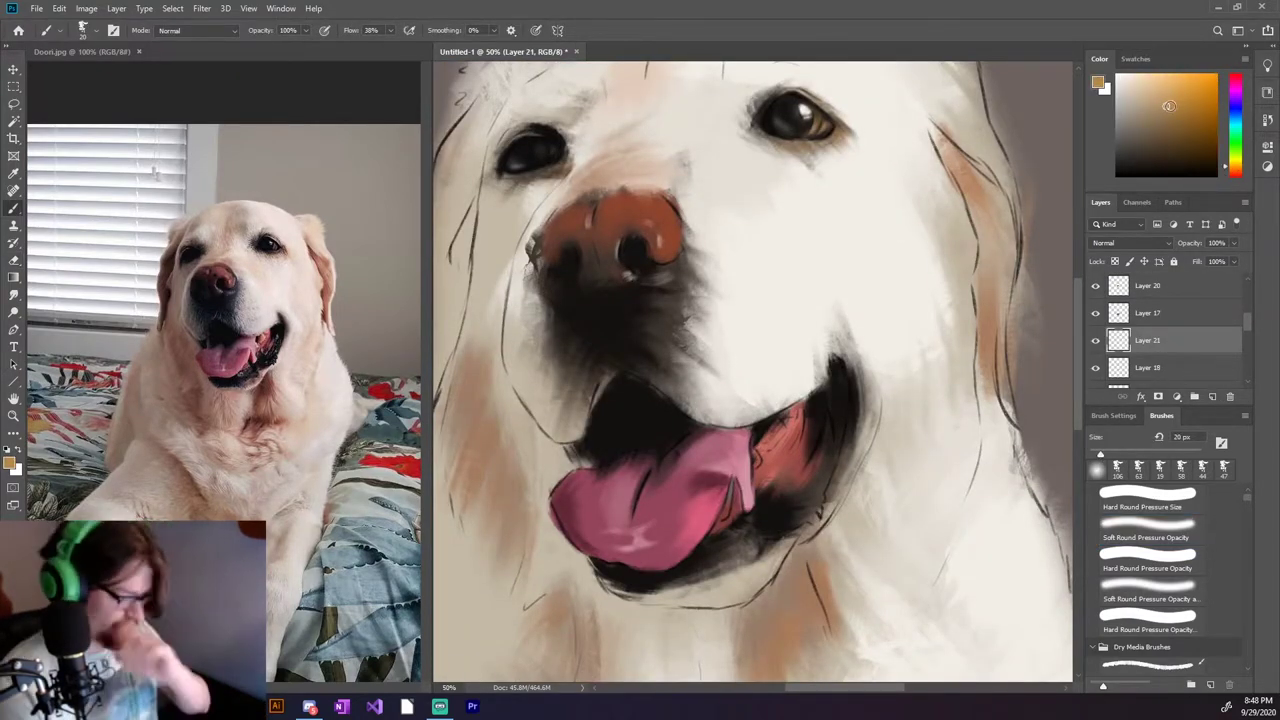
{"action": "key", "text": "bracketright"}
{"action": "key", "text": "bracketright"}
{"action": "key", "text": "bracketright"}
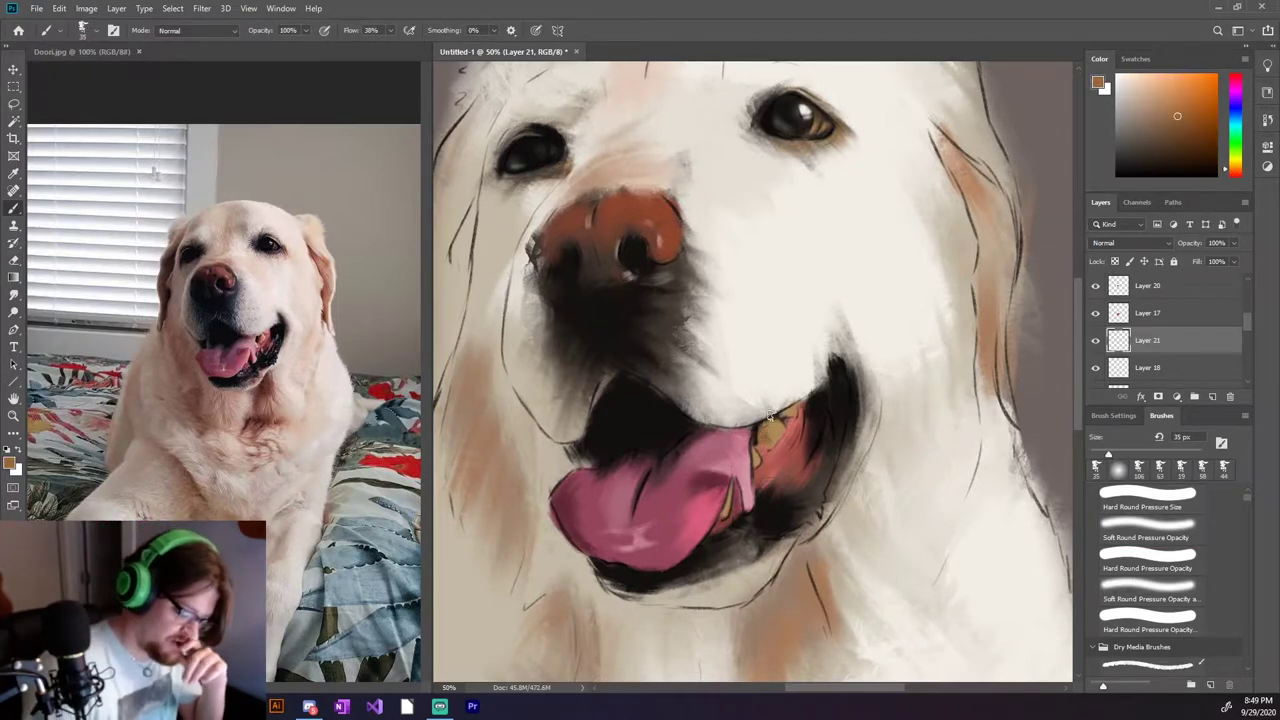
Pick a pale peach for tooth highlights, then resample reddish mouth paint on Layer 18.
{"action": "left_click", "coordinate": [1235, 167]}
{"action": "left_click", "coordinate": [1148, 87]}
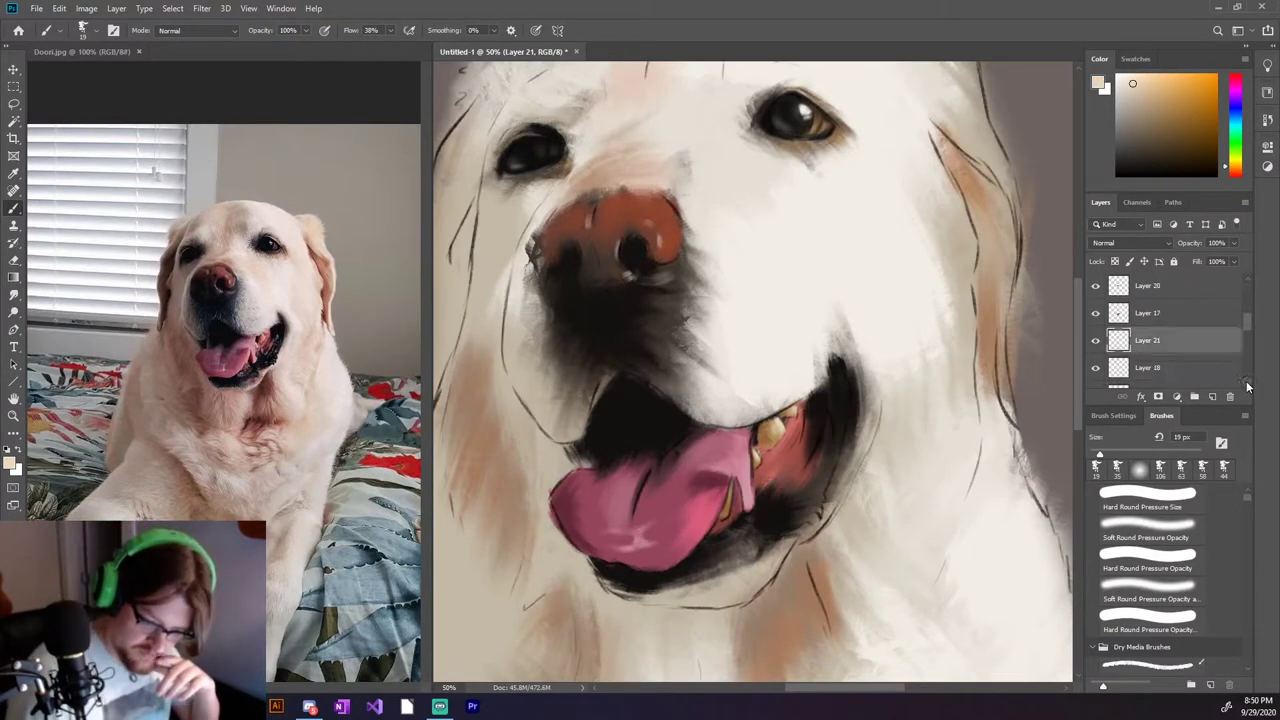
{"action": "left_click", "coordinate": [1147, 367]}
{"action": "key", "text": "i"}
{"action": "key", "text": "b"}
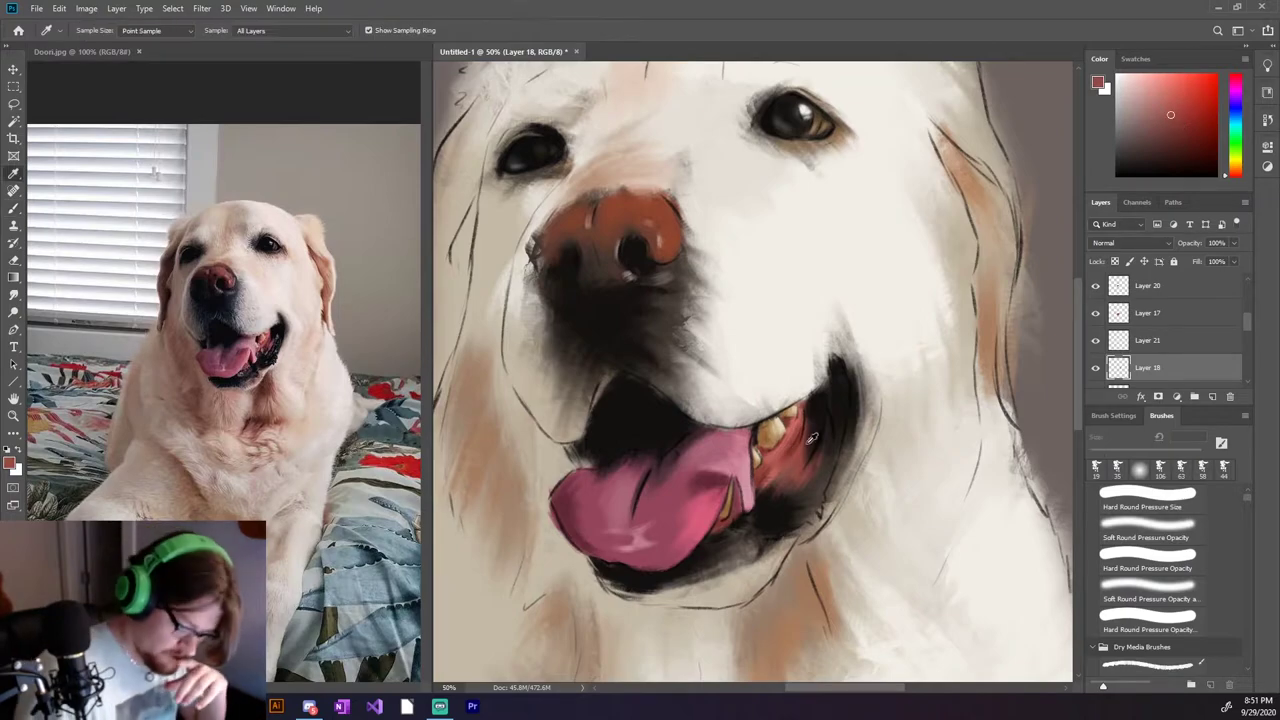
{"action": "left_click", "coordinate": [814, 430], "text": "alt"}
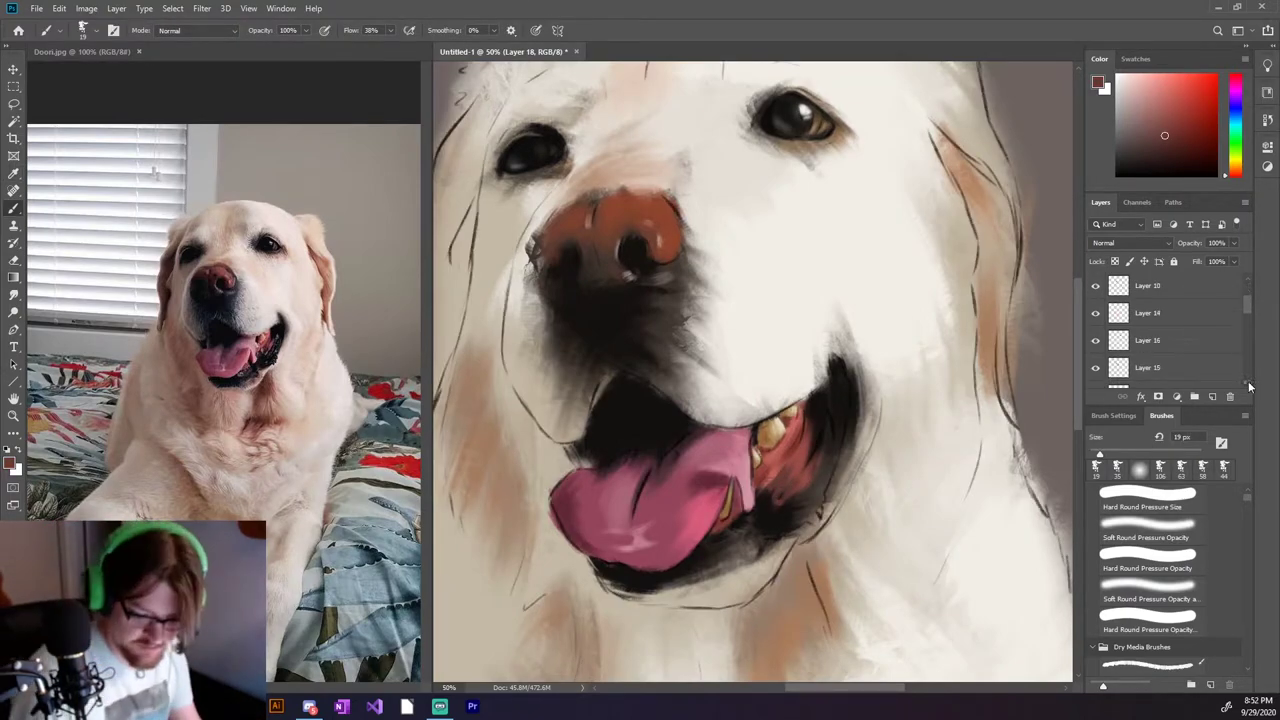
{"action": "left_click", "coordinate": [827, 468], "text": "ctrl"}
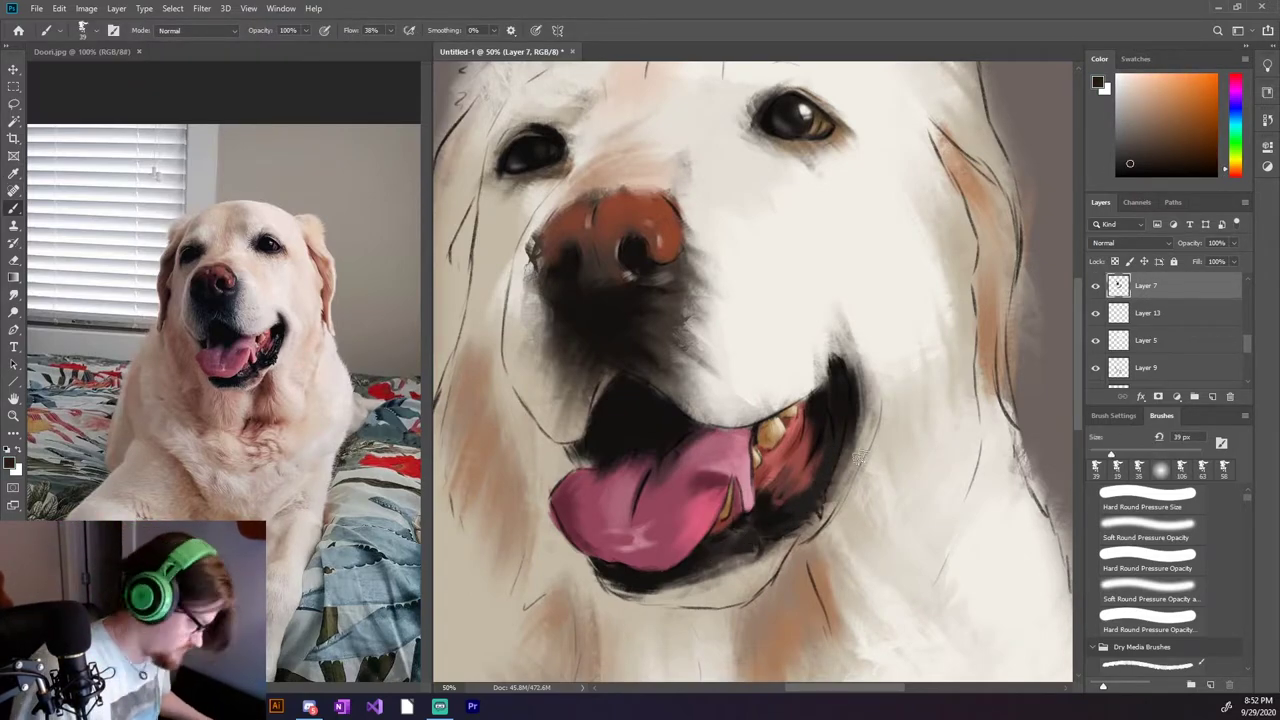
Add a new empty paint layer and enlarge the brush to 62 px for nose highlights.
{"action": "key", "text": "i"}
{"action": "left_click", "coordinate": [1095, 368]}
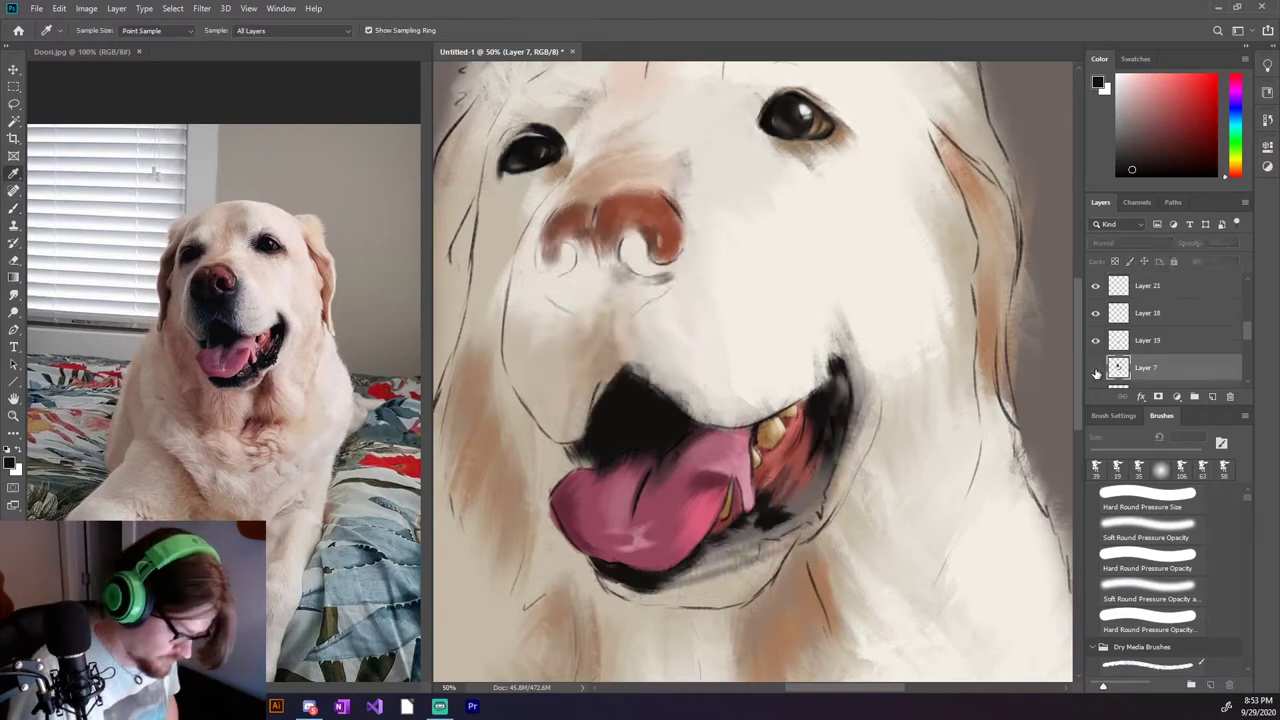
{"action": "scroll", "coordinate": [1095, 370], "scroll_direction": "down", "scroll_amount": 2}
{"action": "key", "text": "ctrl+shift+alt+n"}
{"action": "key", "text": "b"}
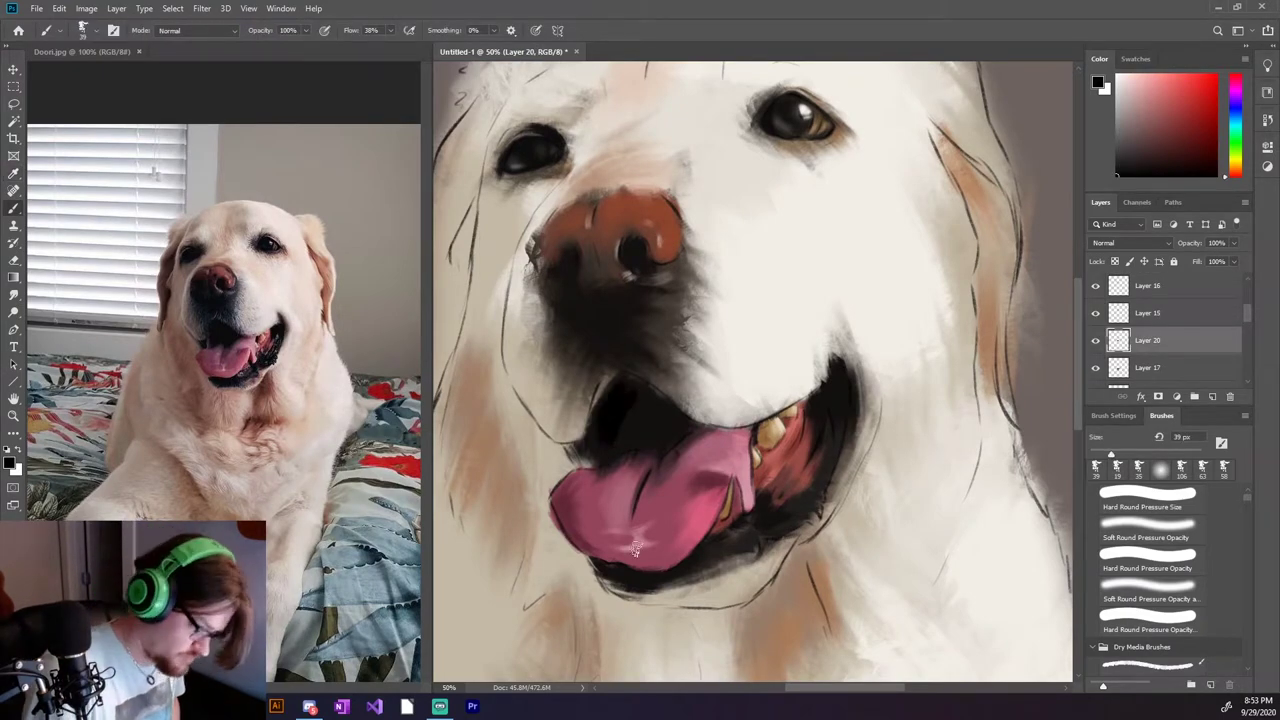
{"action": "key", "text": "bracketright"}
{"action": "key", "text": "bracketright"}
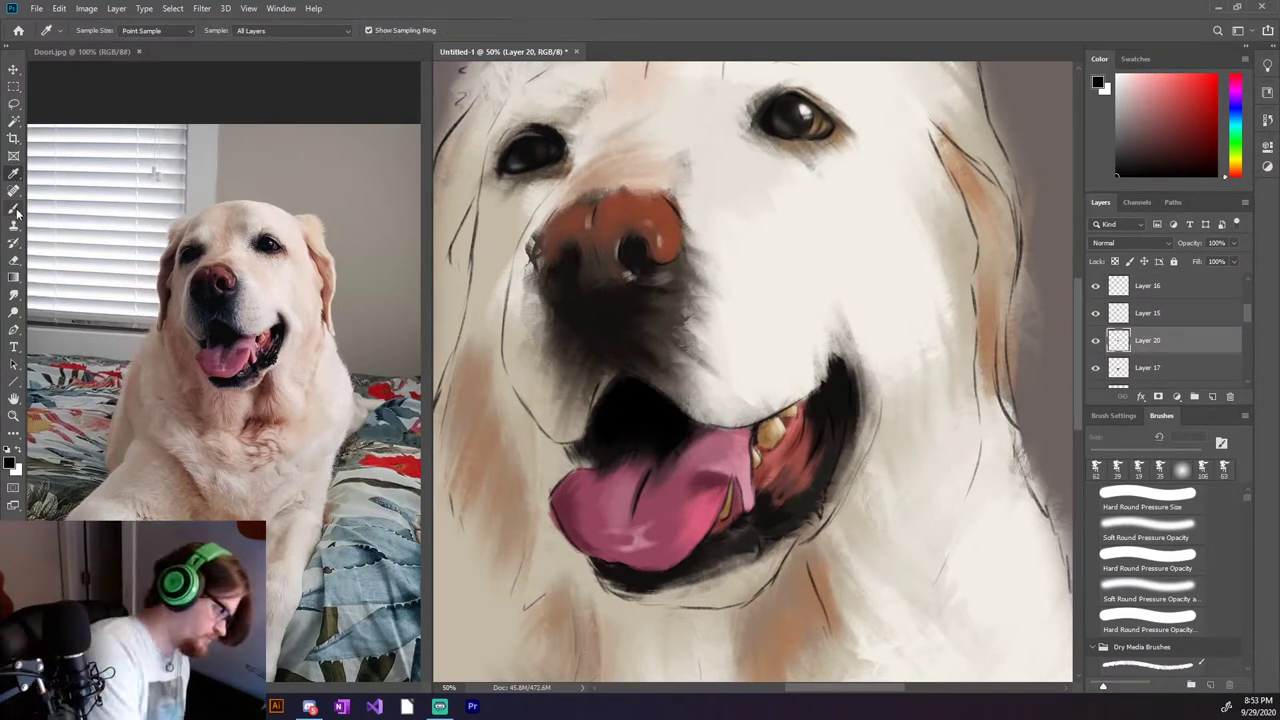
Toggle the Layer 2 line art to check the painting and pick a muted brown-orange.
{"action": "left_click", "coordinate": [828, 381], "text": "ctrl"}
{"action": "scroll", "coordinate": [1249, 385], "scroll_direction": "up", "scroll_amount": 5}
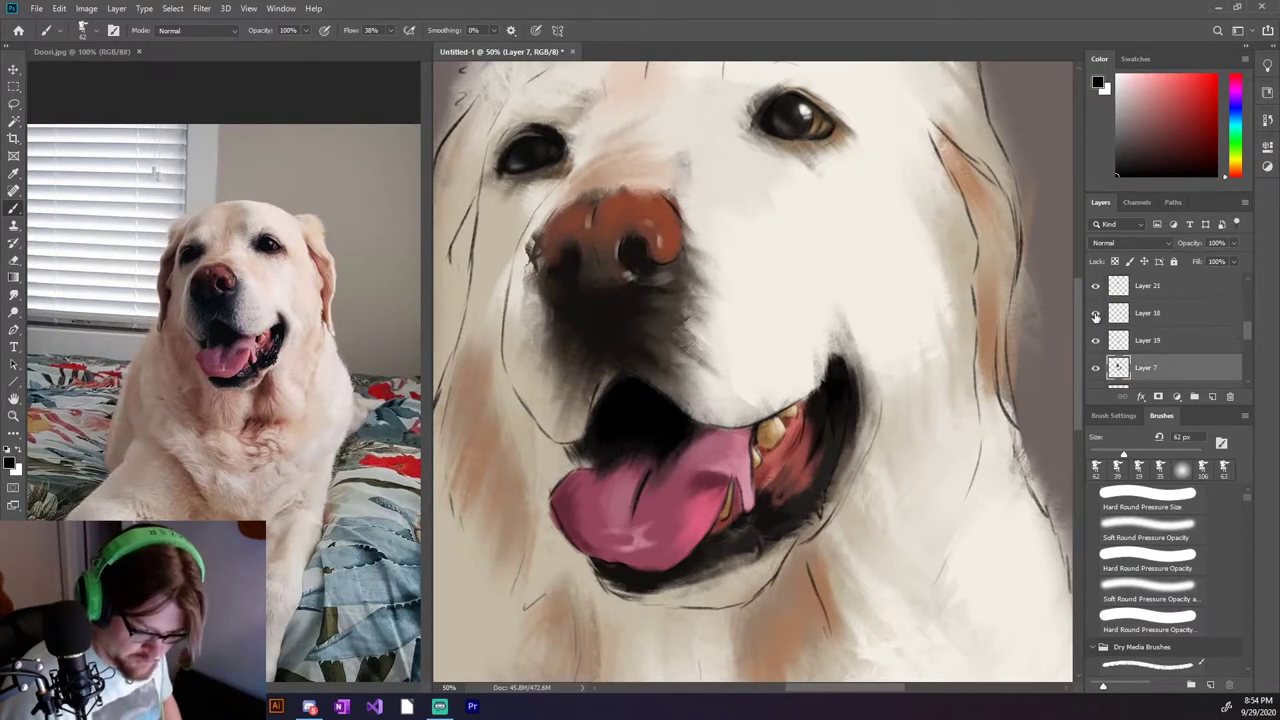
{"action": "scroll", "coordinate": [1160, 350], "scroll_direction": "down", "scroll_amount": 3}
{"action": "left_click", "coordinate": [1149, 312]}
{"action": "left_click", "coordinate": [1095, 285]}
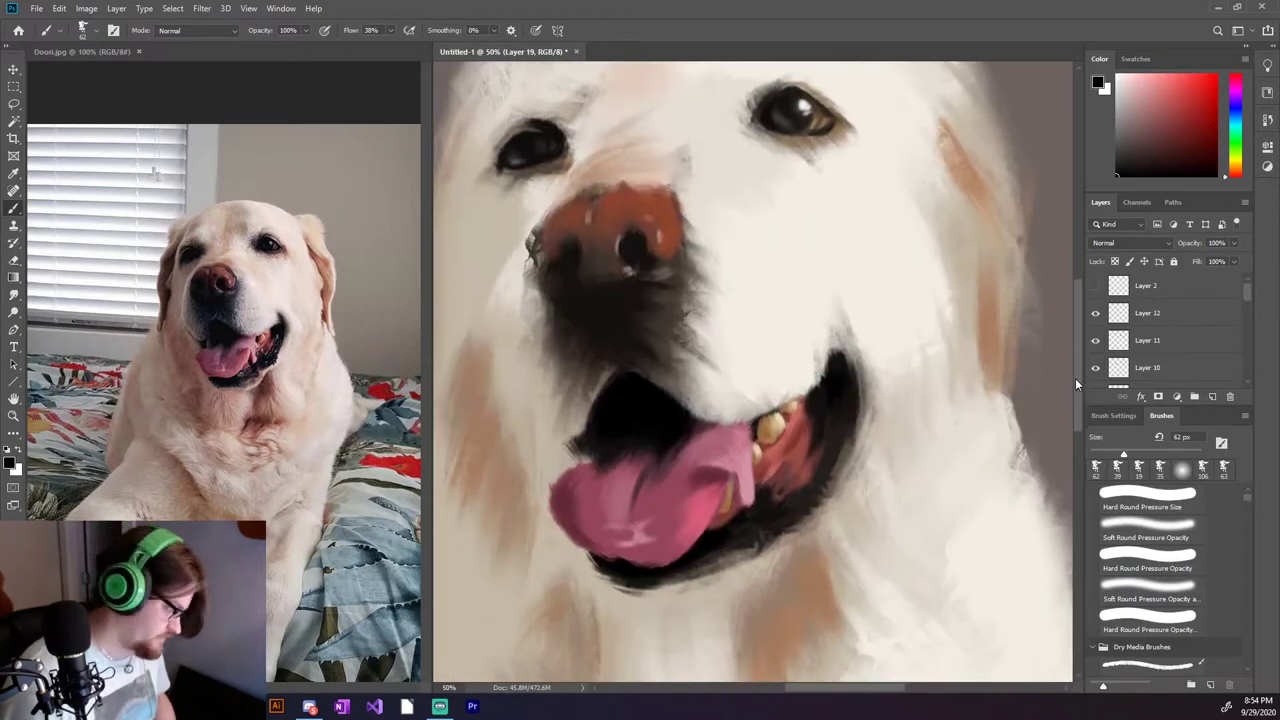
{"action": "left_click", "coordinate": [1095, 285]}
{"action": "scroll", "coordinate": [1150, 330], "scroll_direction": "up", "scroll_amount": 3}
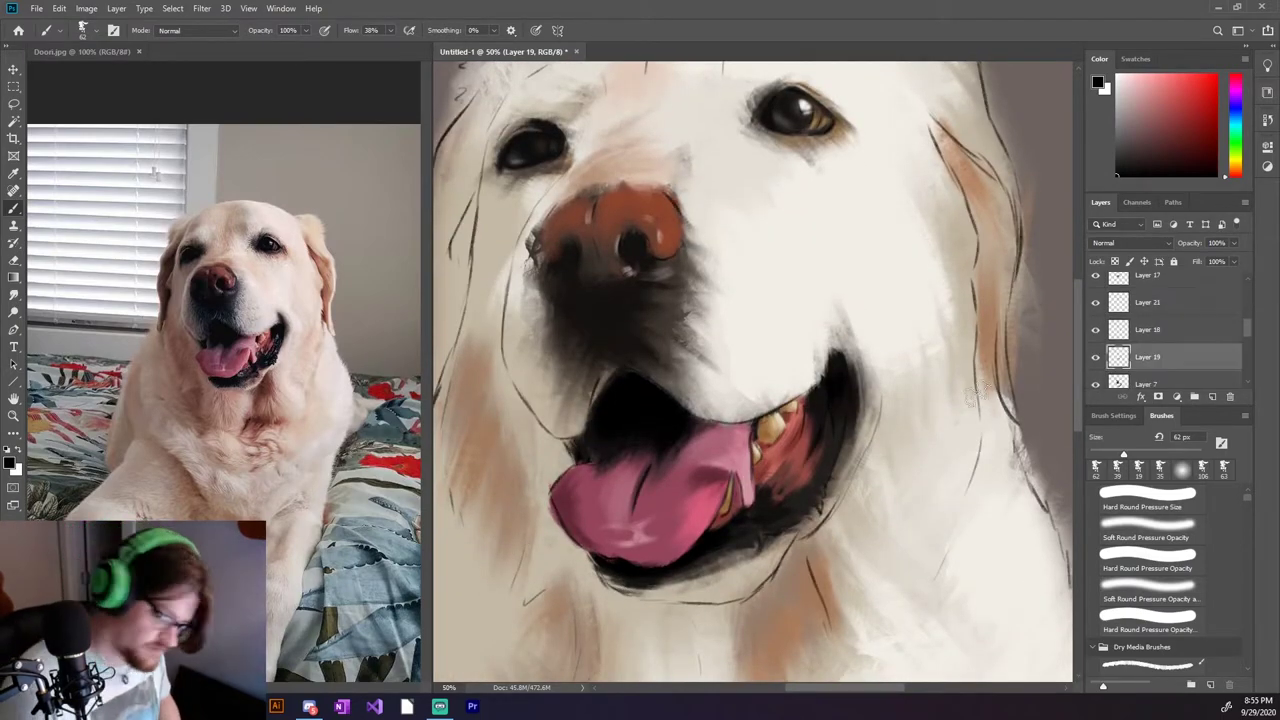
{"action": "left_click", "coordinate": [1146, 143]}
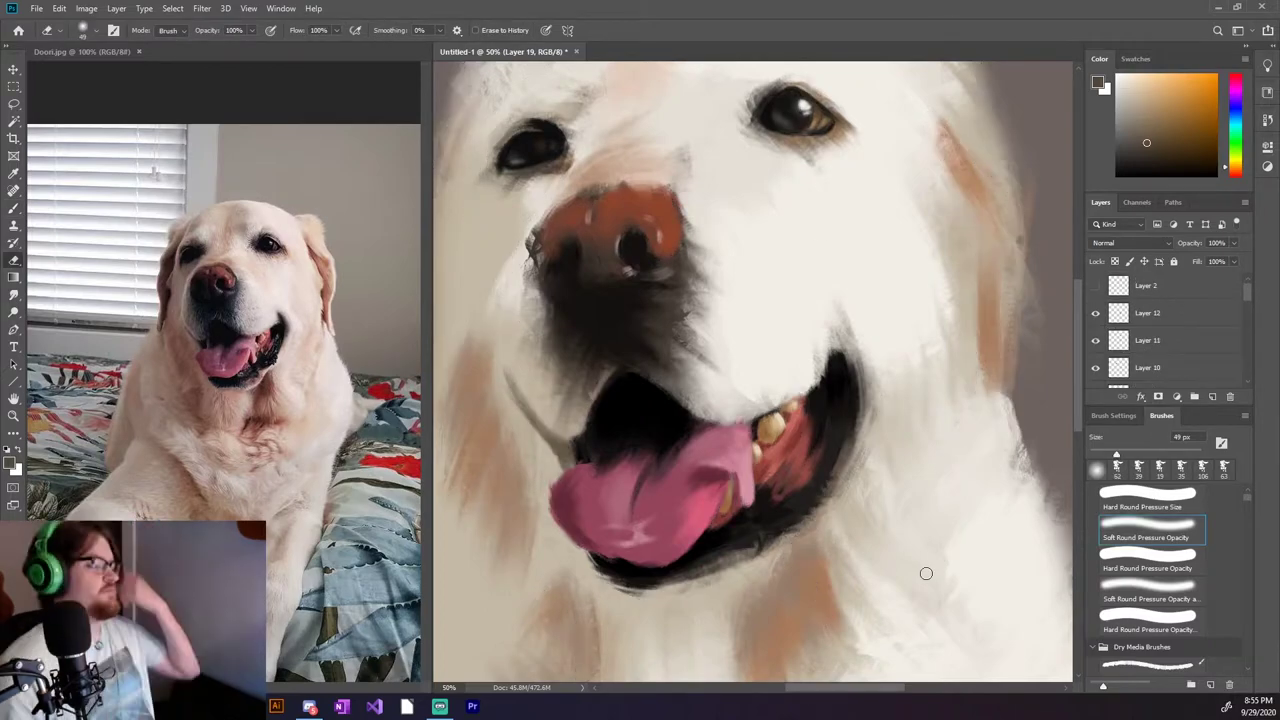
{"action": "key", "text": "e"}
{"action": "key", "text": "b"}
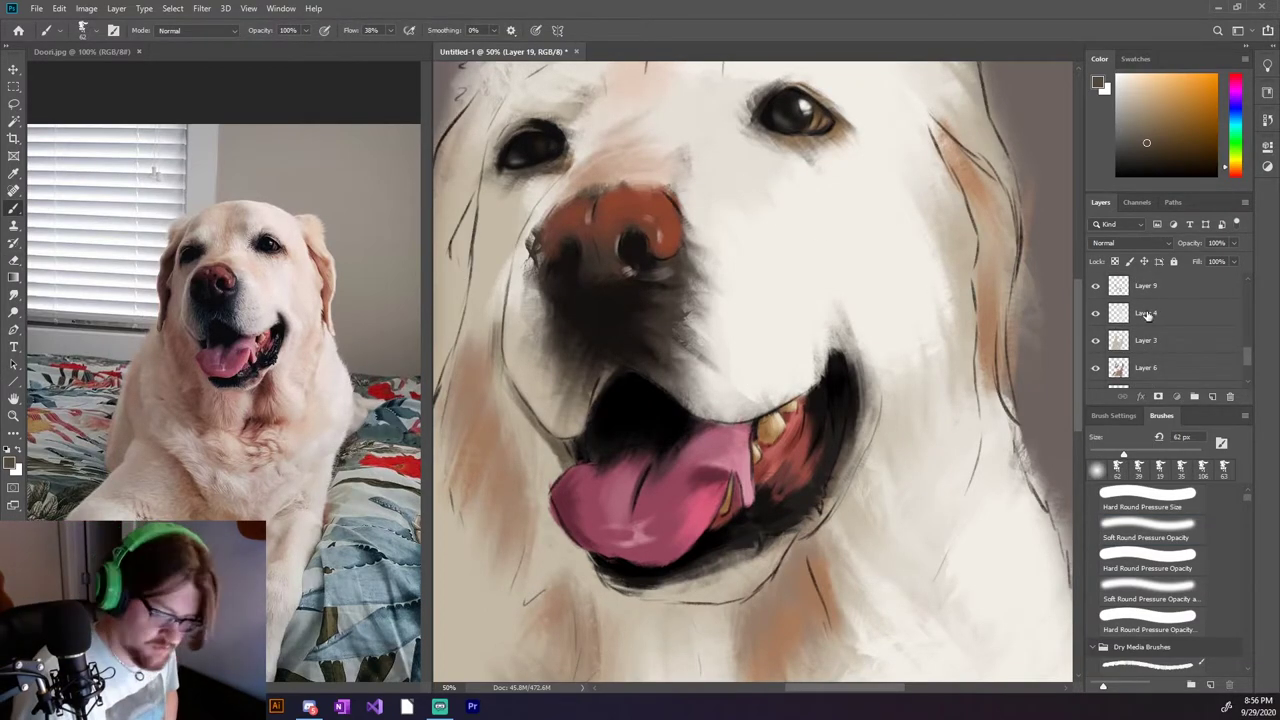
{"action": "left_click", "coordinate": [1147, 314]}
On Layer 21, paint light cream strokes on the muzzle beside the nose.
{"action": "key", "text": "e"}
{"action": "left_click_drag", "start_coordinate": [1248, 355], "coordinate": [1249, 327]}
{"action": "left_click", "coordinate": [1147, 308]}
{"action": "key", "text": "b"}
{"action": "left_click", "coordinate": [738, 261], "text": "alt"}
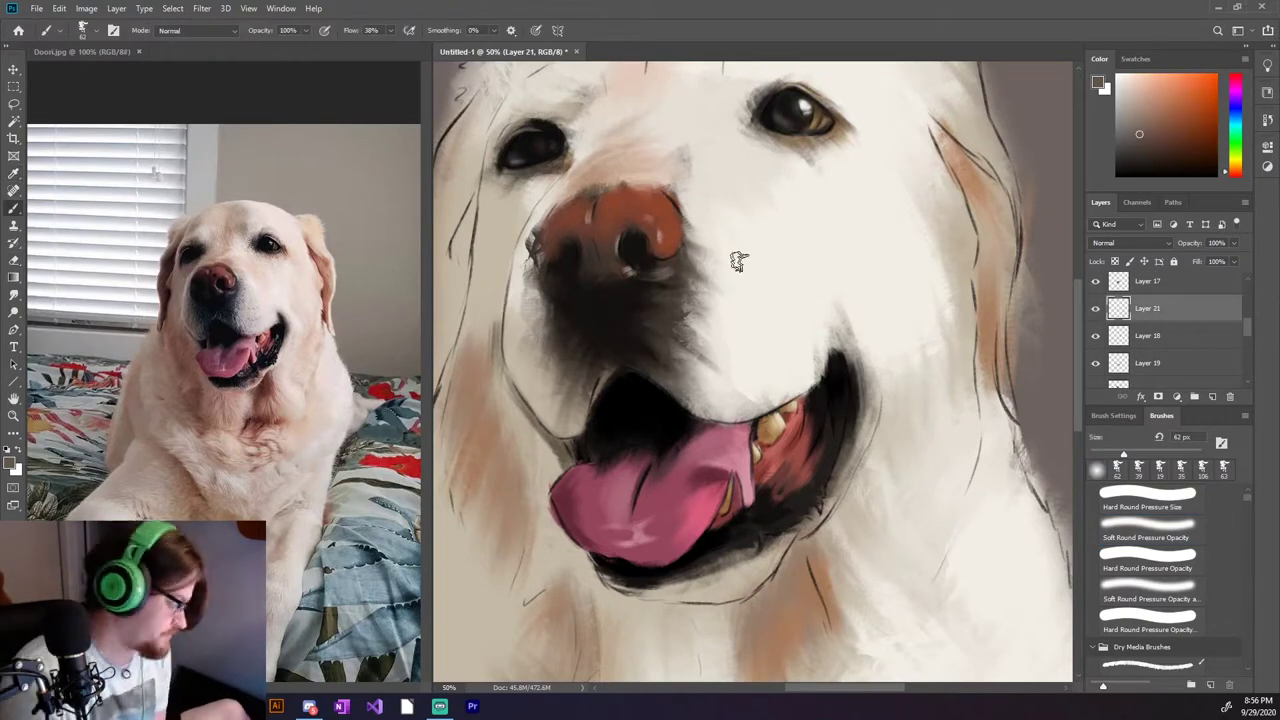
{"action": "left_click_drag", "start_coordinate": [530, 215], "coordinate": [560, 165]}
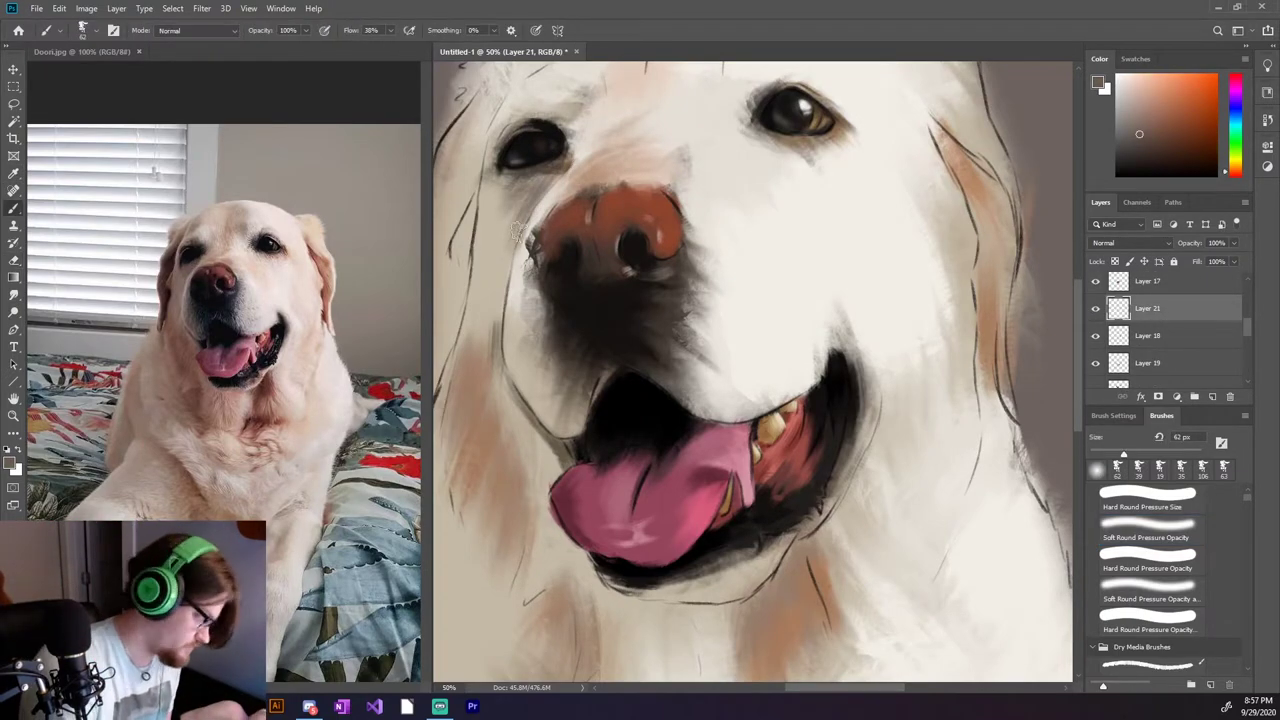
Shade the upper-left head edge and the forehead with soft grey.
{"action": "mouse_move", "coordinate": [517, 228]}
{"action": "left_mouse_down"}
{"action": "mouse_move", "coordinate": [768, 241]}
{"action": "mouse_move", "coordinate": [639, 327]}
{"action": "left_mouse_up"}
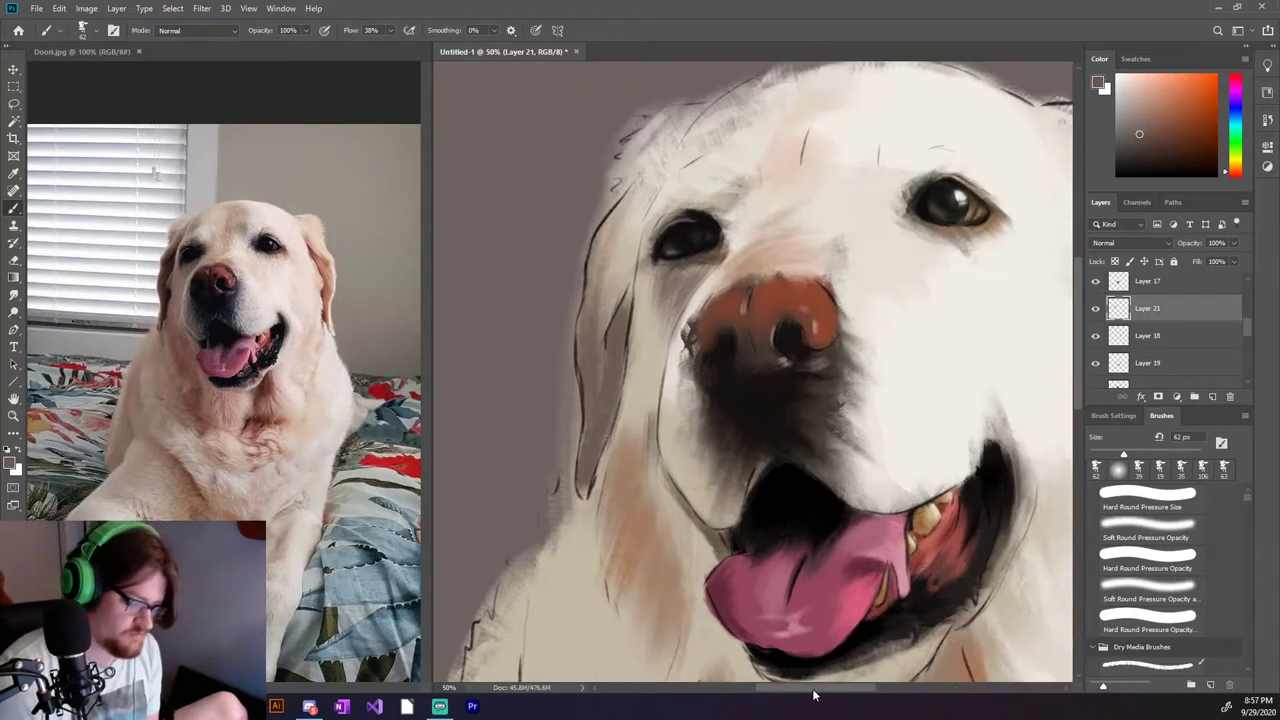
{"action": "left_click_drag", "start_coordinate": [812, 688], "coordinate": [827, 688]}
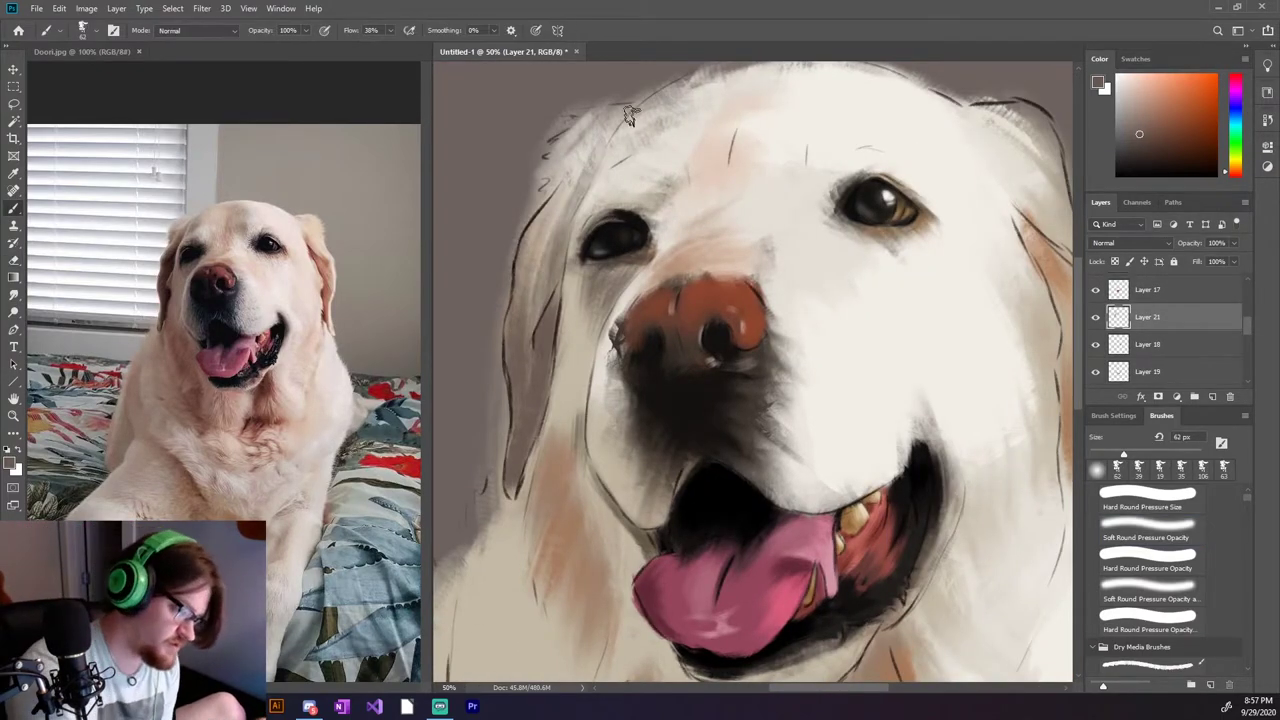
{"action": "mouse_move", "coordinate": [628, 113]}
{"action": "left_mouse_down"}
{"action": "mouse_move", "coordinate": [665, 150]}
{"action": "mouse_move", "coordinate": [553, 218]}
{"action": "left_mouse_up"}
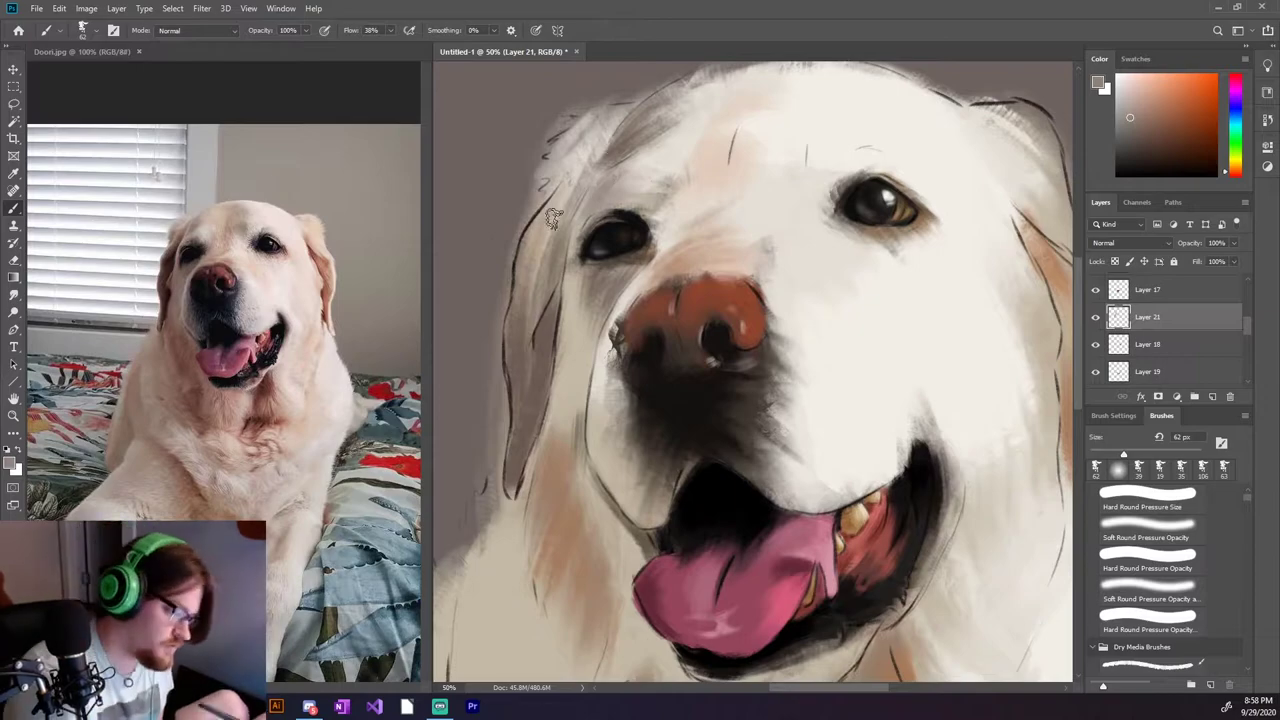
{"action": "left_click_drag", "start_coordinate": [605, 135], "coordinate": [552, 195]}
{"action": "left_click", "coordinate": [1125, 105]}
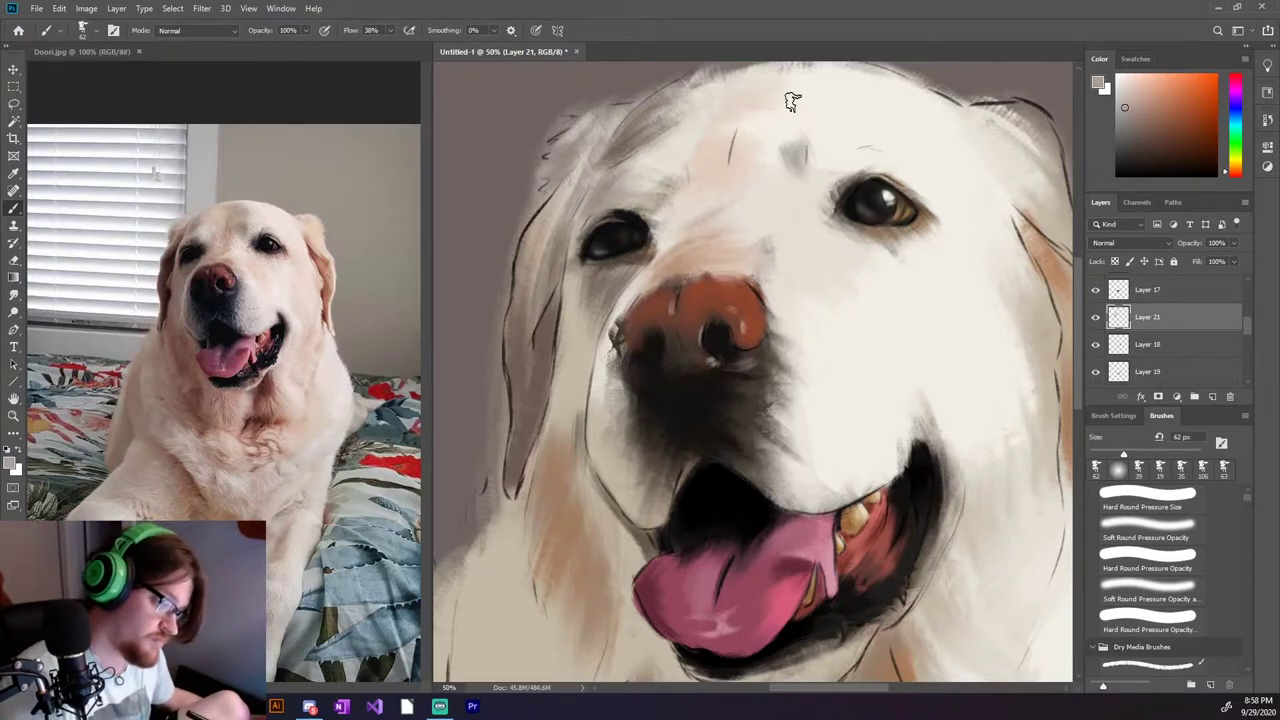
{"action": "left_click_drag", "start_coordinate": [792, 102], "coordinate": [775, 170]}
{"action": "left_click_drag", "start_coordinate": [805, 75], "coordinate": [800, 120]}
{"action": "left_click", "coordinate": [800, 104], "text": "alt"}
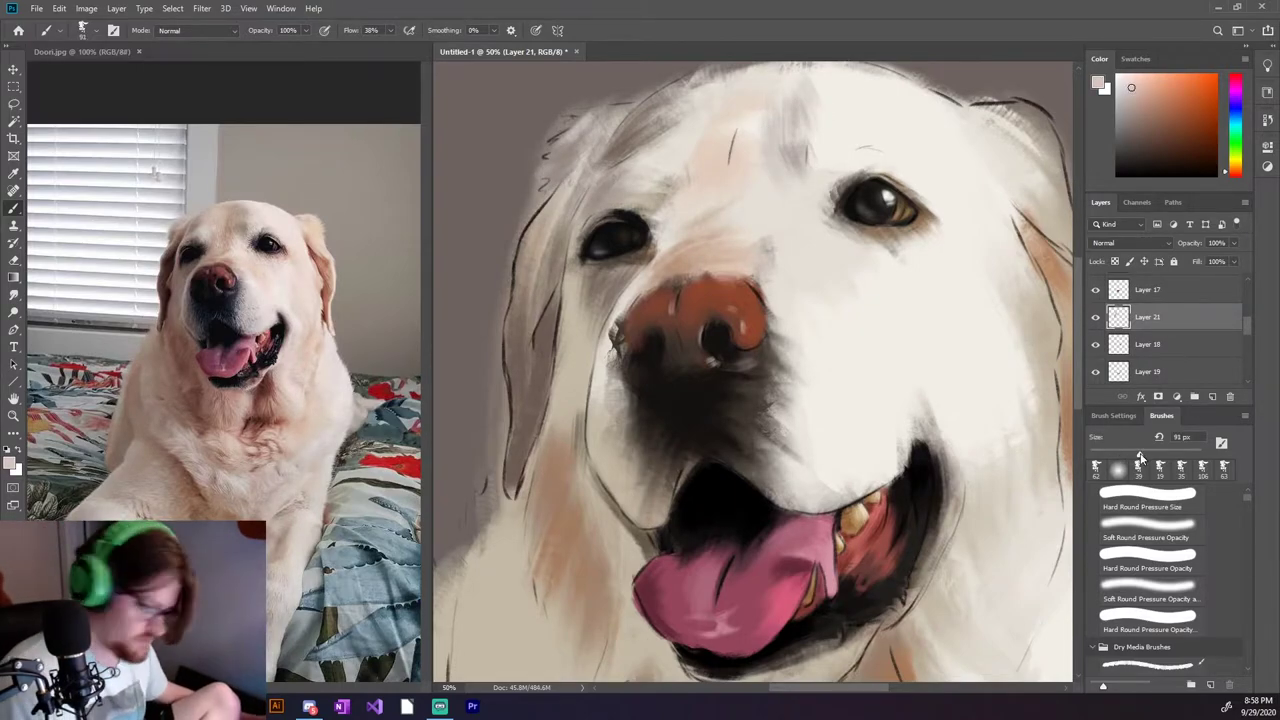
Paint warm yellow-orange strokes along the right ear edge with a 38 px brush.
{"action": "left_click_drag", "start_coordinate": [1140, 455], "coordinate": [1147, 455]}
{"action": "left_click_drag", "start_coordinate": [903, 366], "coordinate": [665, 366]}
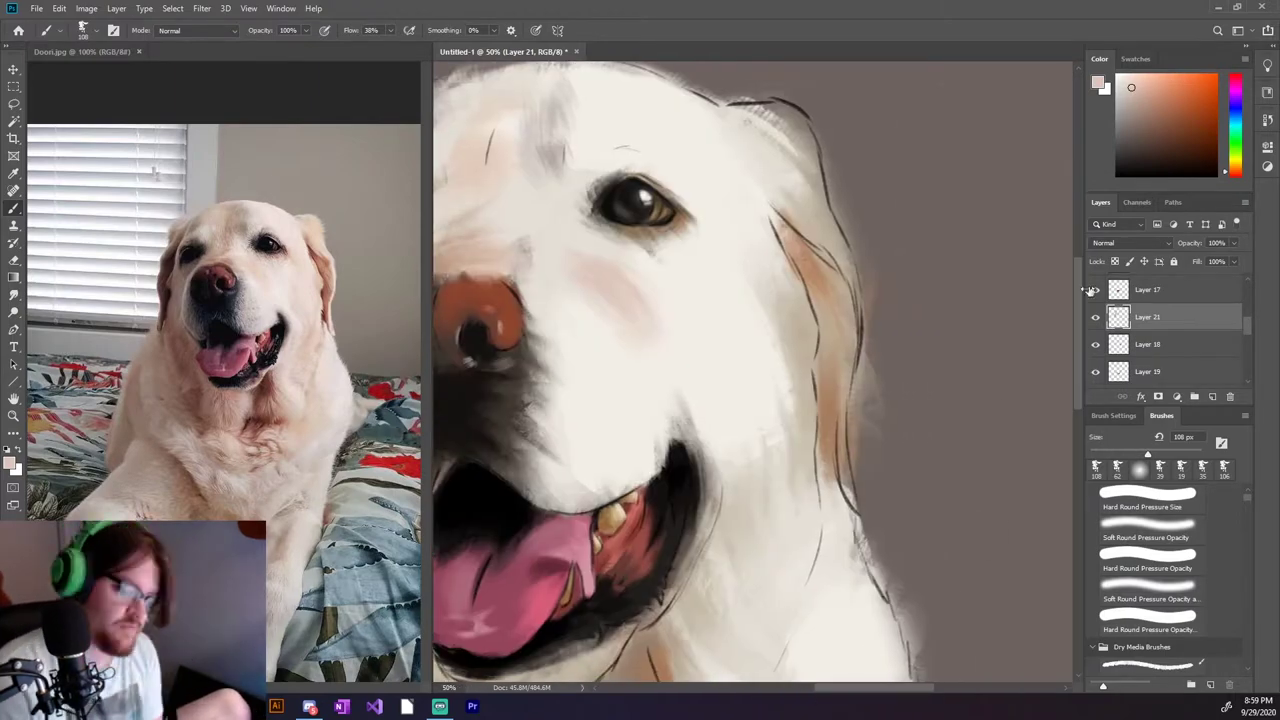
{"action": "left_click_drag", "start_coordinate": [1147, 455], "coordinate": [1110, 455]}
{"action": "left_click_drag", "start_coordinate": [850, 510], "coordinate": [845, 400]}
{"action": "left_click_drag", "start_coordinate": [830, 210], "coordinate": [850, 300]}
{"action": "left_click", "coordinate": [840, 260], "text": "alt"}
{"action": "left_click_drag", "start_coordinate": [825, 215], "coordinate": [838, 260]}
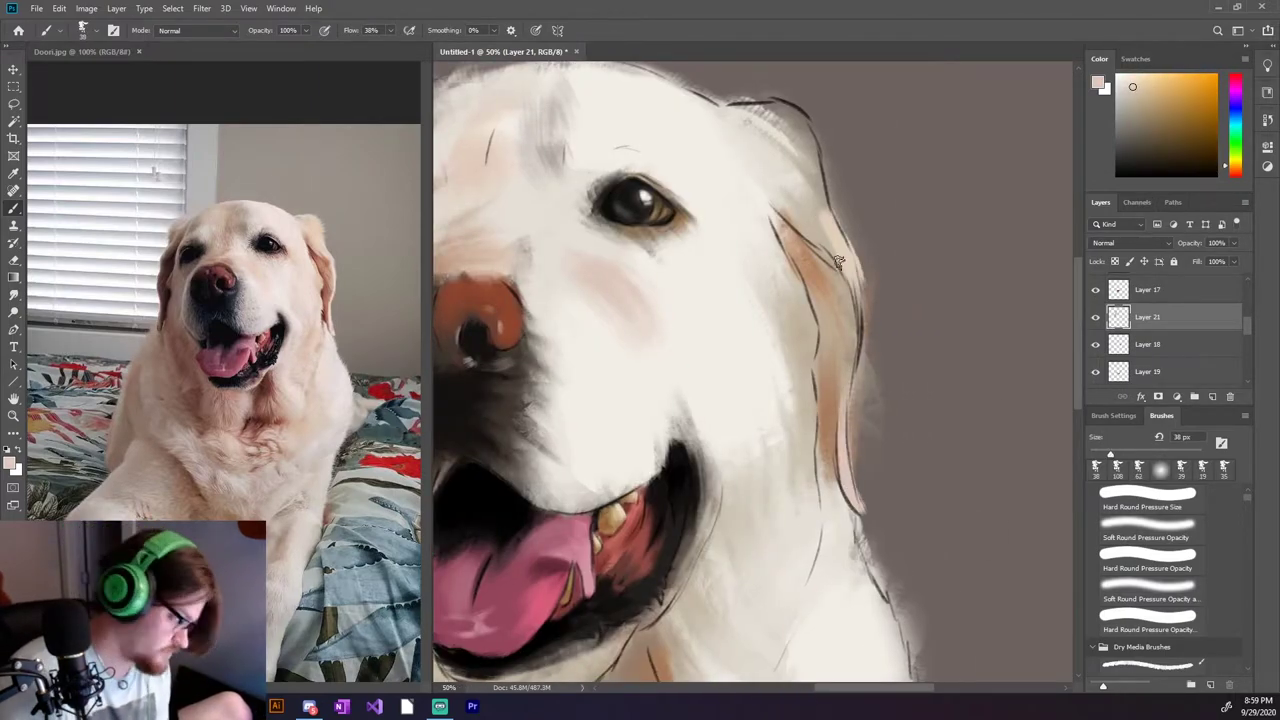
Lighten the grey shading atop the head and add a faint stroke near the ear.
{"action": "mouse_move", "coordinate": [760, 105]}
{"action": "left_mouse_down"}
{"action": "mouse_move", "coordinate": [810, 118]}
{"action": "mouse_move", "coordinate": [825, 160]}
{"action": "left_mouse_up"}
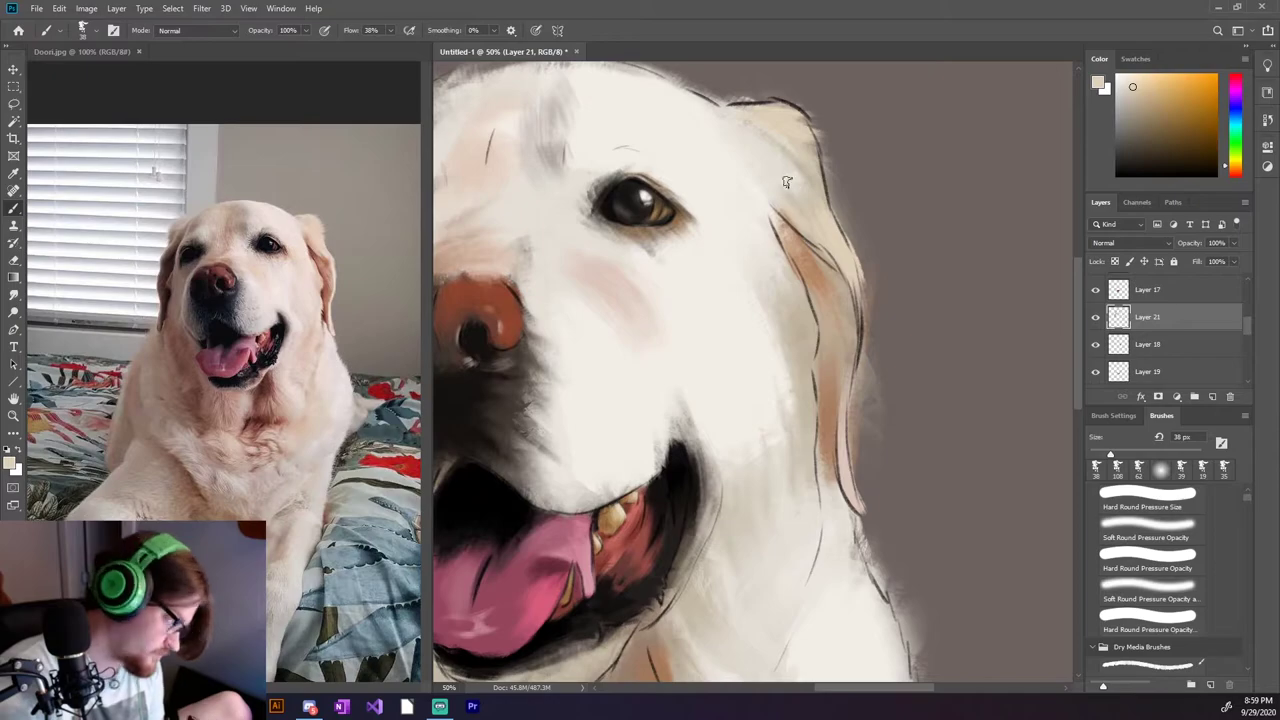
{"action": "left_click", "coordinate": [1141, 96]}
{"action": "left_click_drag", "start_coordinate": [750, 200], "coordinate": [790, 180]}
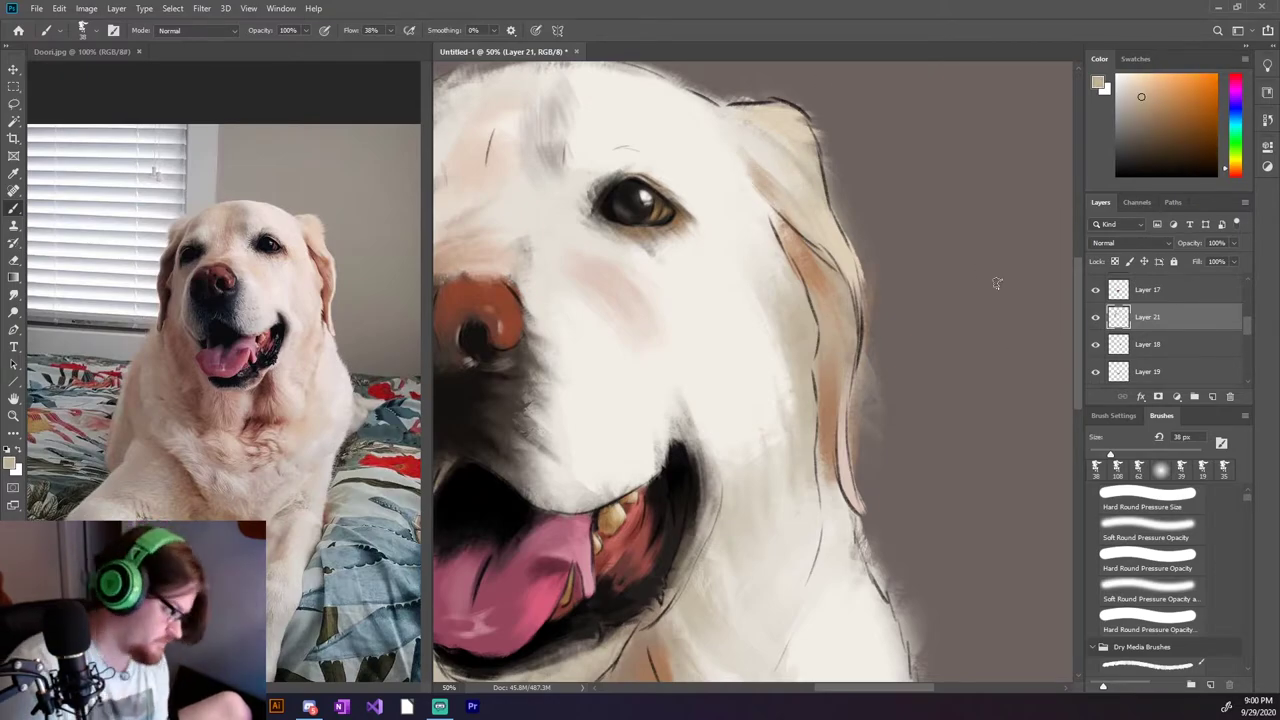
{"action": "scroll", "coordinate": [996, 283], "scroll_direction": "down", "scroll_amount": 2}
{"action": "left_click", "coordinate": [860, 300], "text": "alt"}
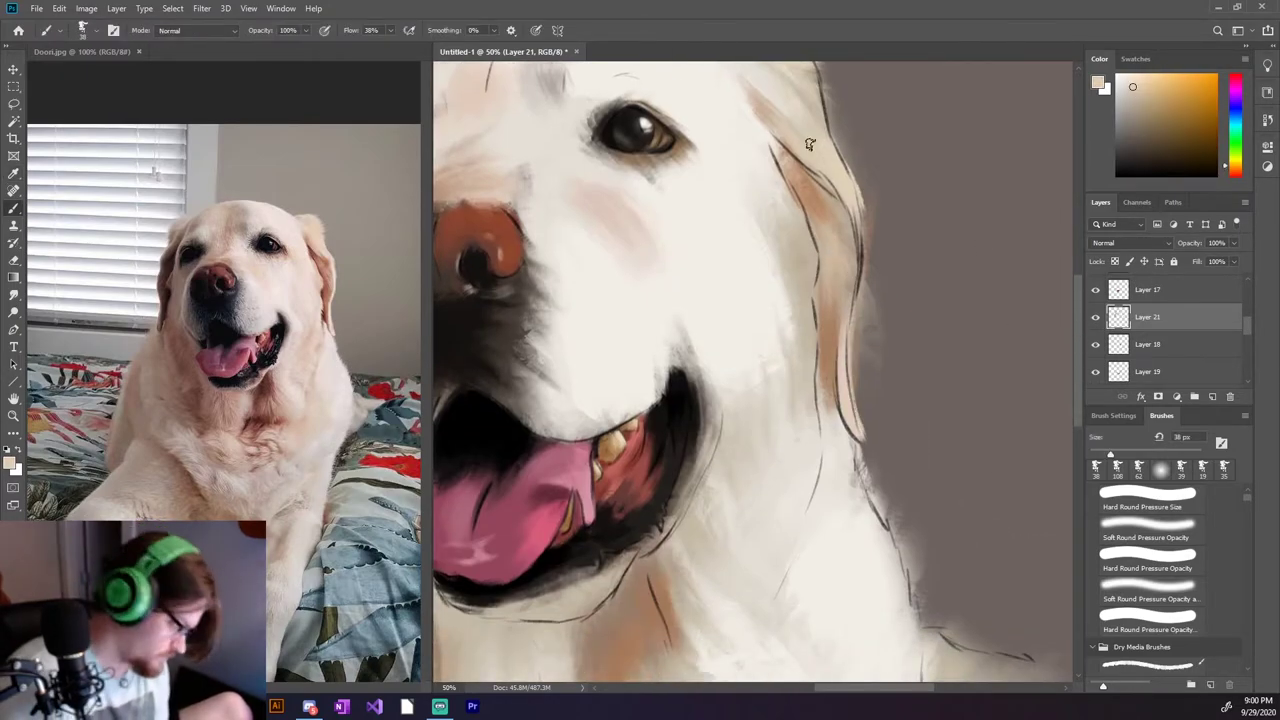
{"action": "key", "text": "ctrl+0"}
Sample light cream from the chest and paint broad strokes over the lower chest with a larger brush.
{"action": "left_click", "coordinate": [869, 421], "text": "alt"}
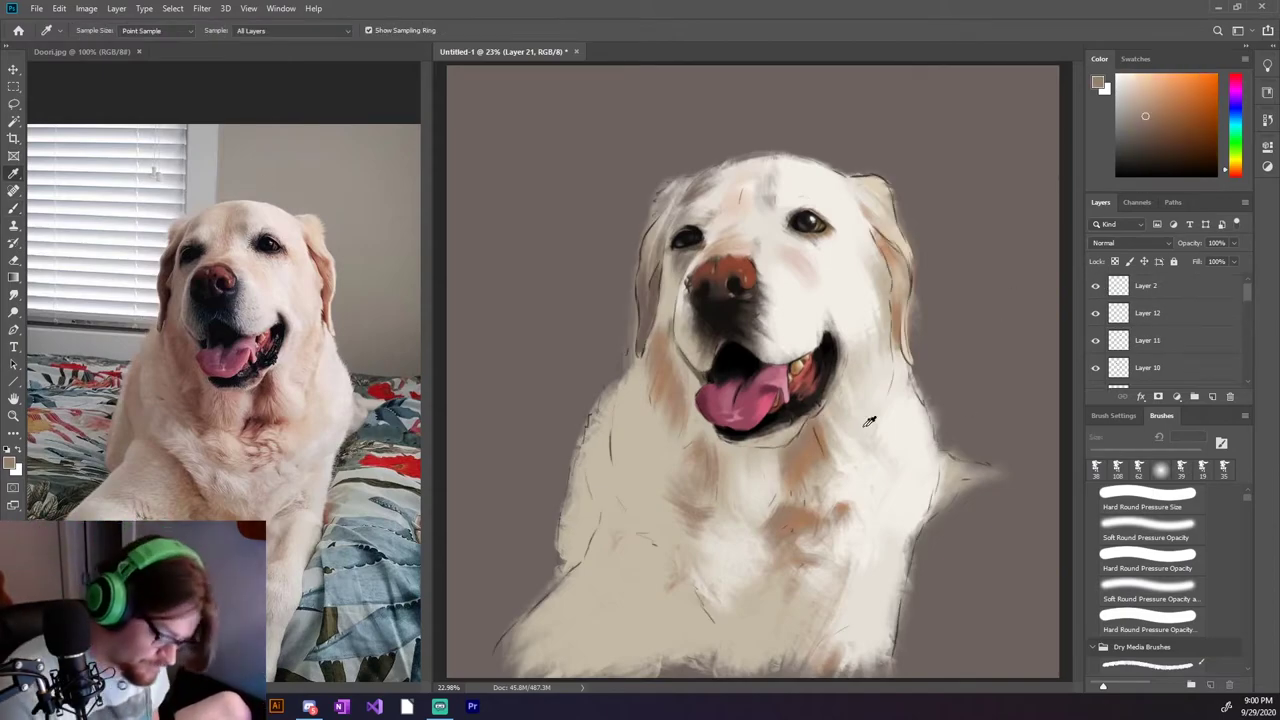
{"action": "left_click", "coordinate": [996, 337], "text": "alt"}
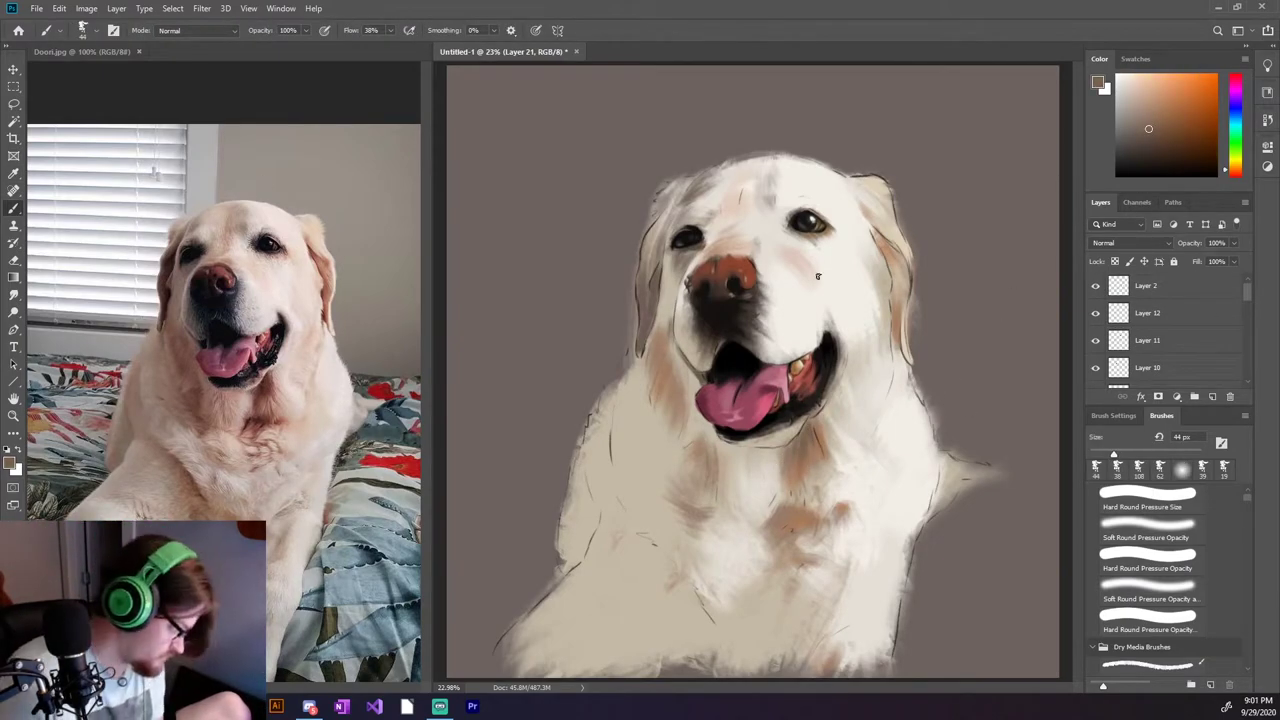
{"action": "left_click", "coordinate": [1134, 457]}
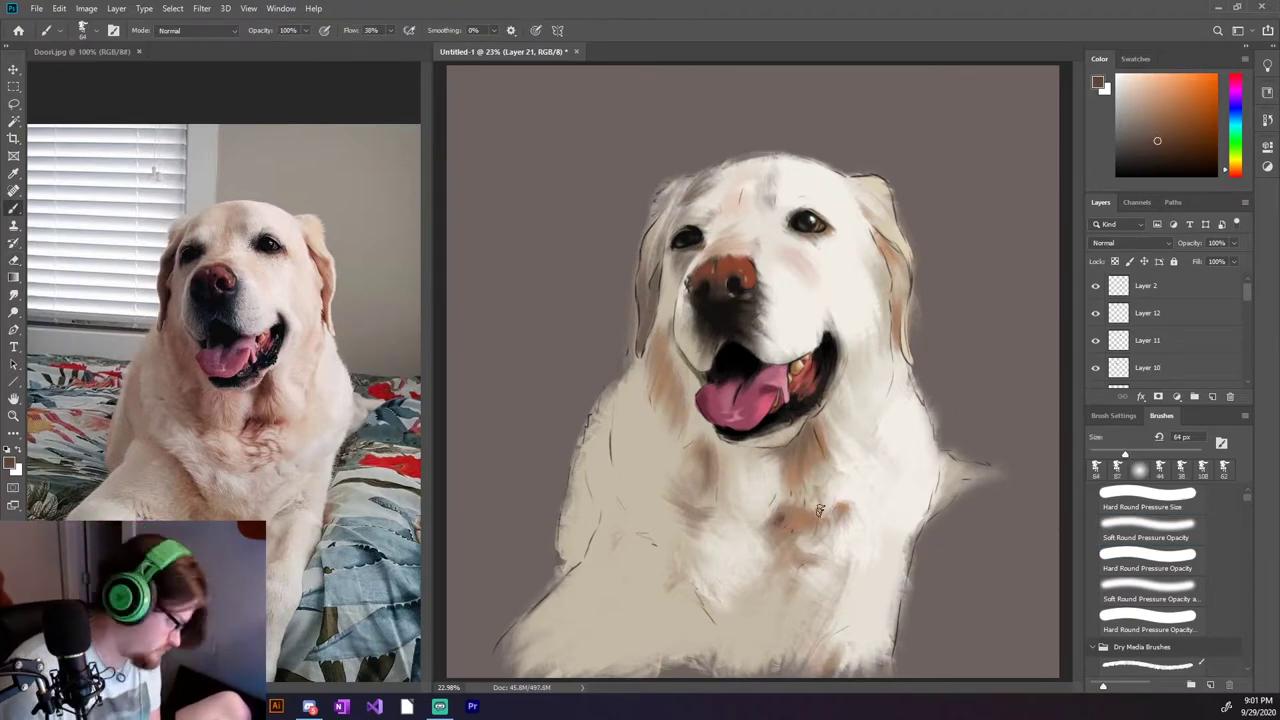
{"action": "left_click", "coordinate": [635, 604], "text": "alt"}
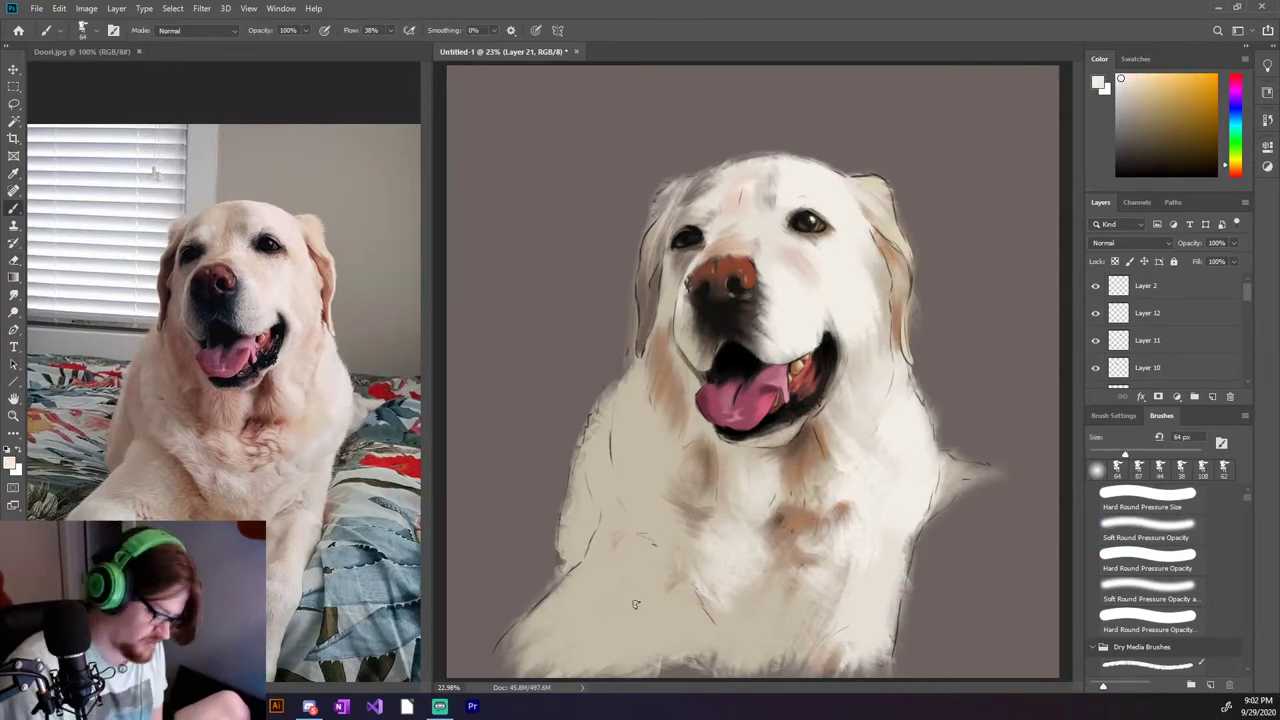
{"action": "left_click_drag", "start_coordinate": [571, 651], "coordinate": [600, 640]}
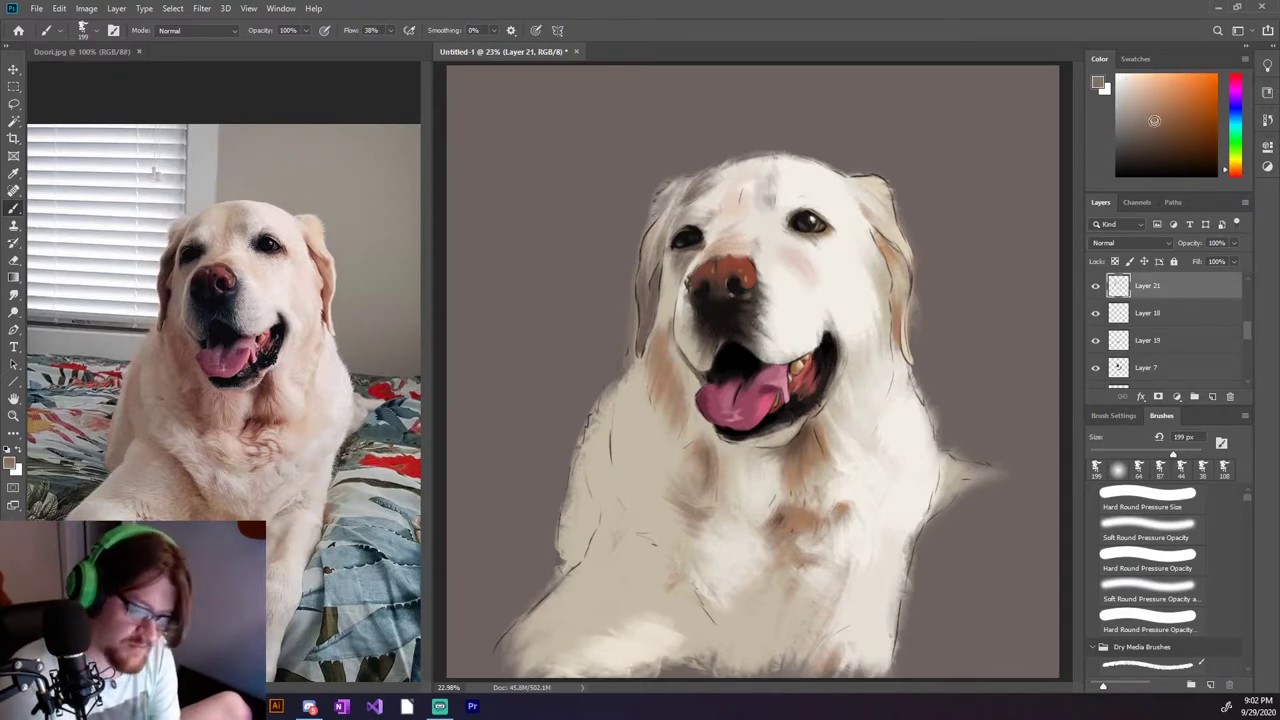
Add a new layer and paint a brown stroke on the lower chest.
{"action": "key", "text": "ctrl+shift+alt+n"}
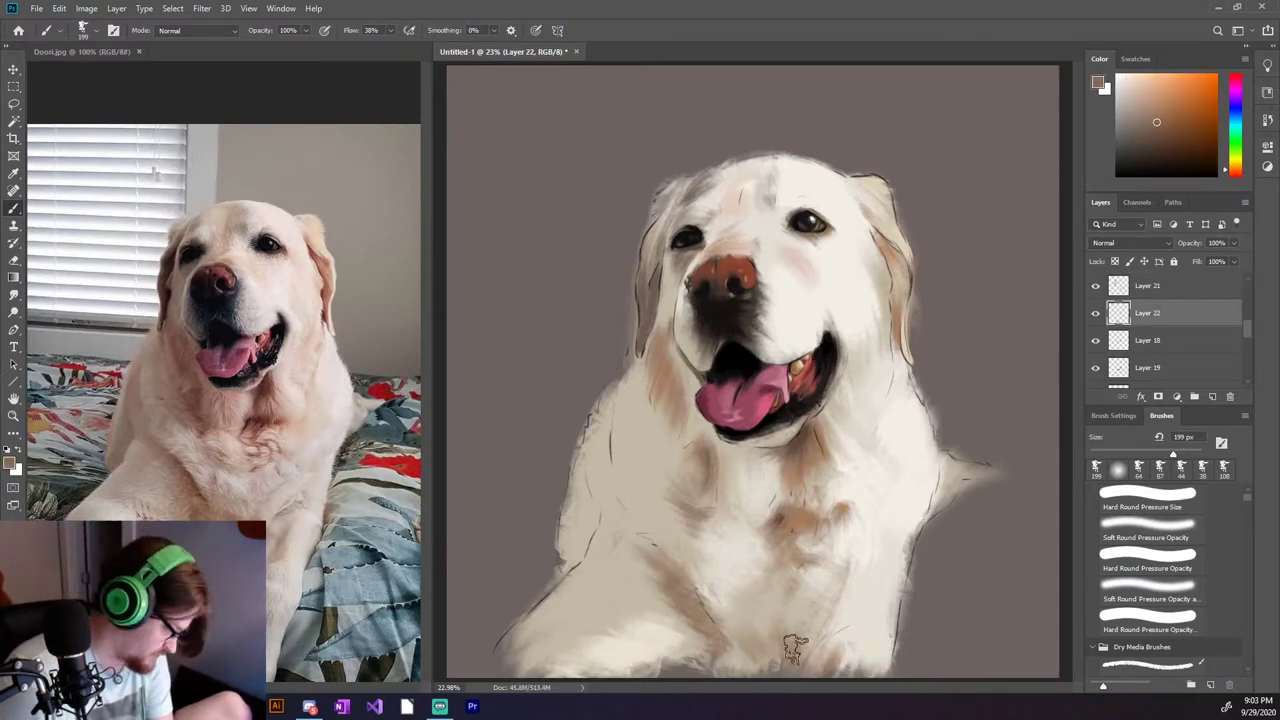
{"action": "left_click_drag", "start_coordinate": [610, 540], "coordinate": [690, 598]}
{"action": "left_click", "coordinate": [737, 600], "text": "alt"}
{"action": "key", "text": "alt+bracketright"}
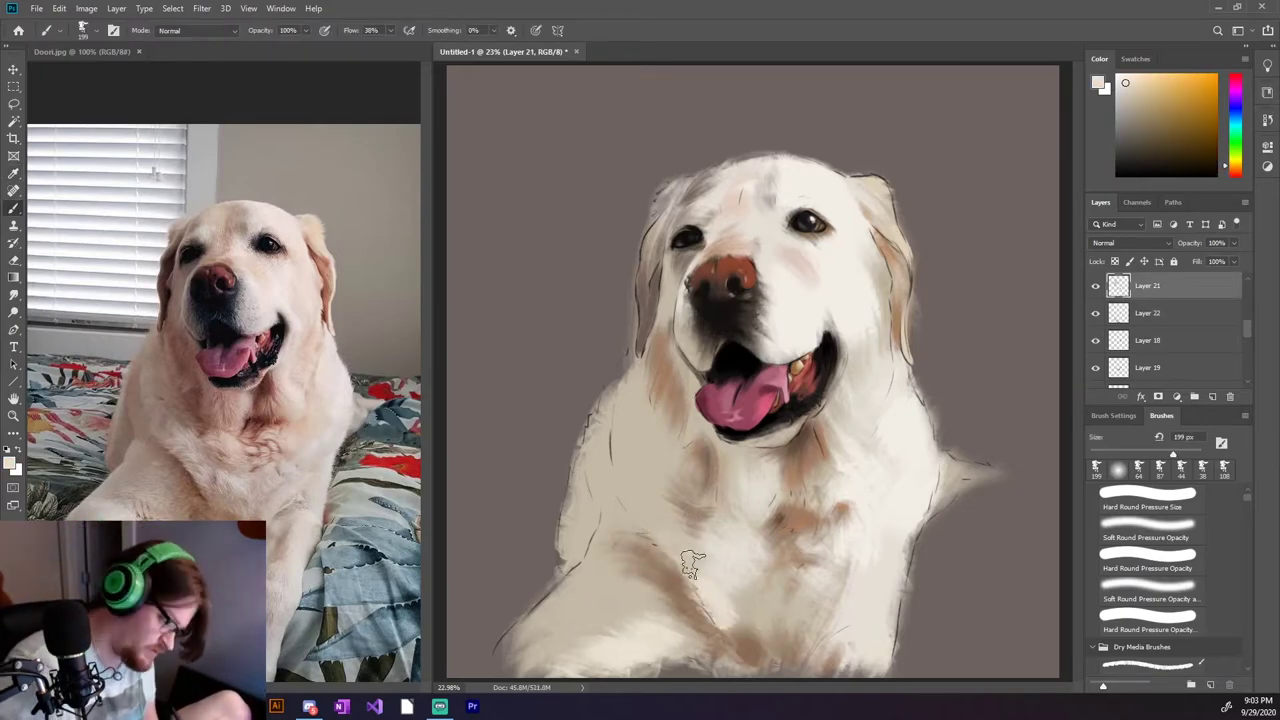
{"action": "key", "text": "ctrl+comma"}
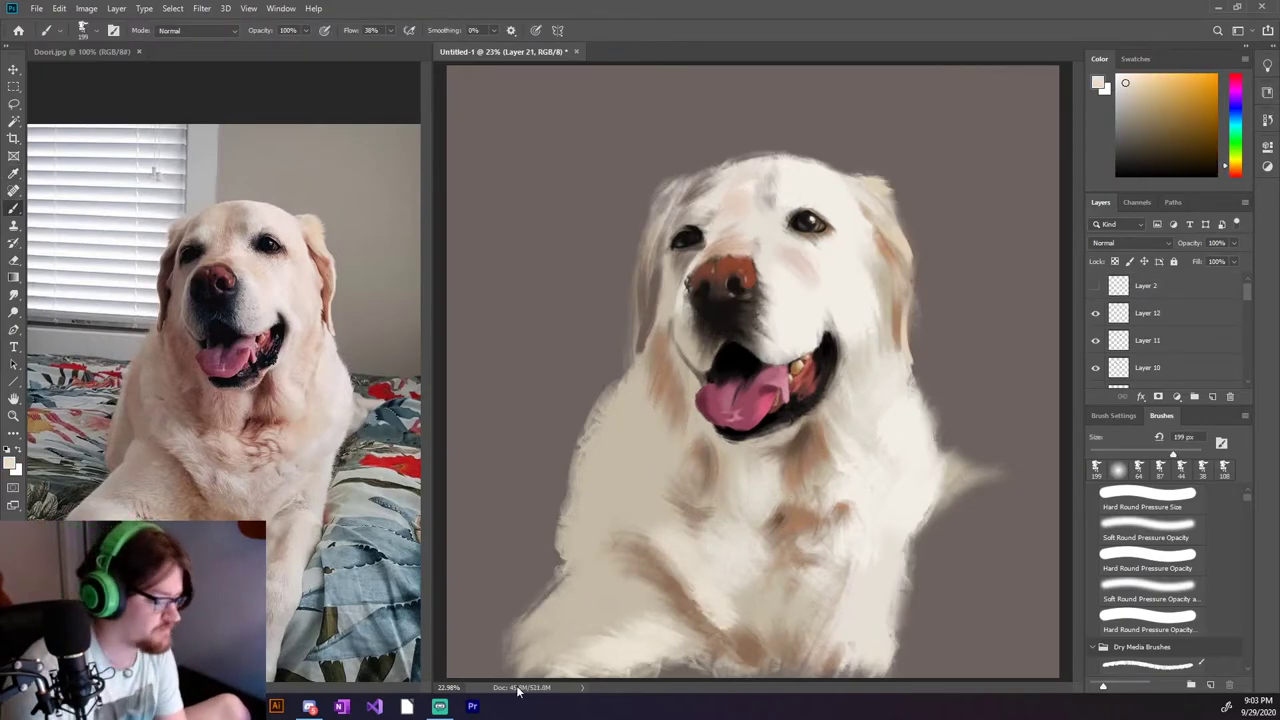
Sample a light cream from the head and lighten its top-left area.
{"action": "key", "text": "i"}
{"action": "left_click", "coordinate": [996, 374]}
{"action": "left_click", "coordinate": [1095, 286]}
{"action": "key", "text": "b"}
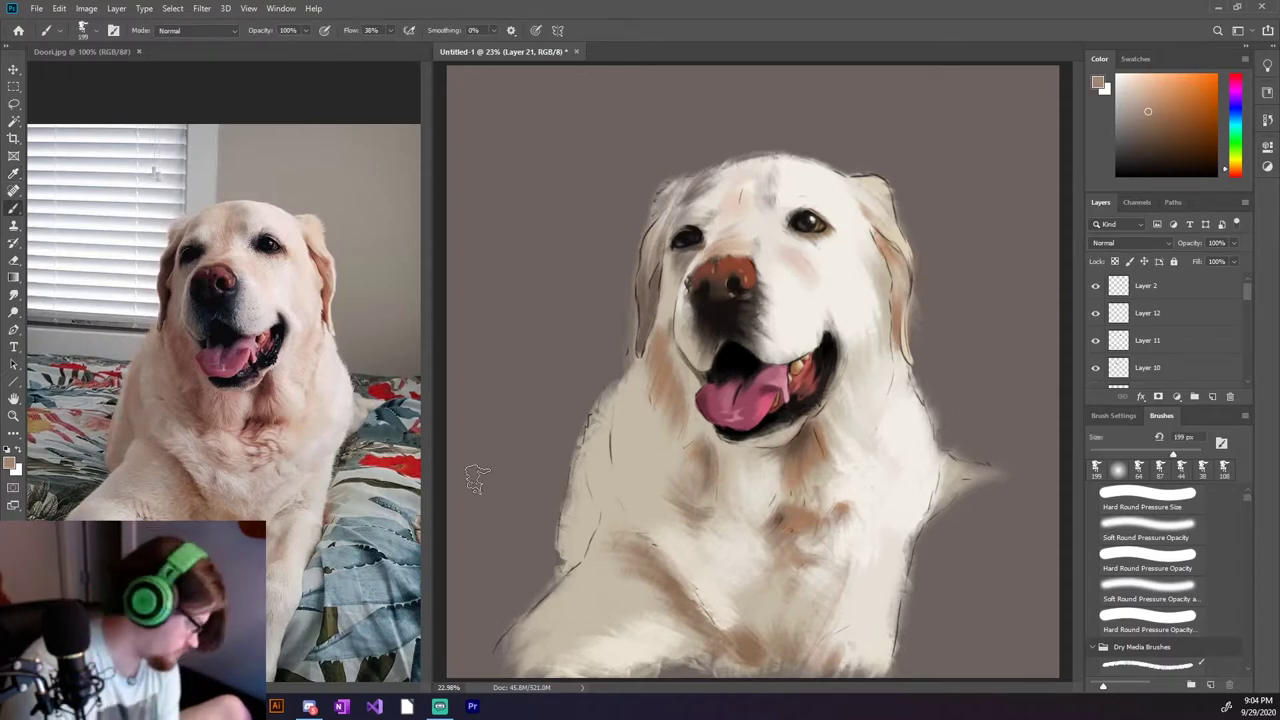
{"action": "left_click", "coordinate": [658, 258], "text": "alt"}
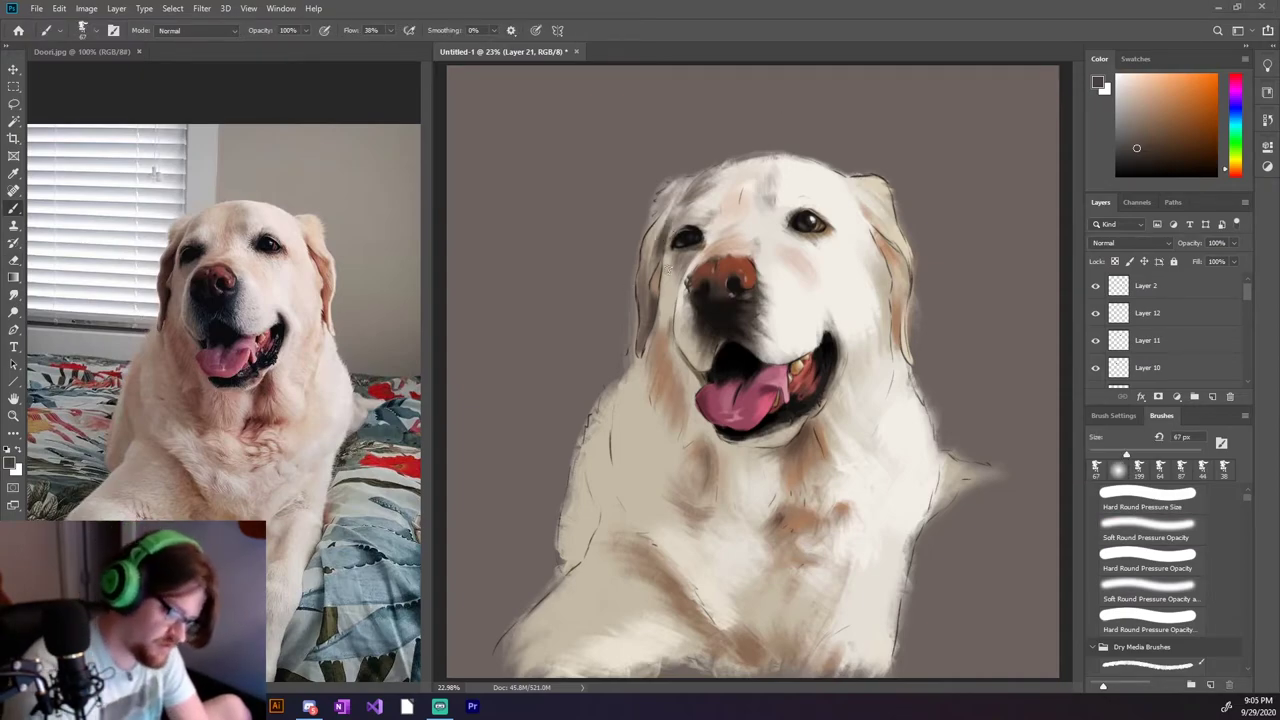
{"action": "left_click", "coordinate": [698, 193], "text": "alt"}
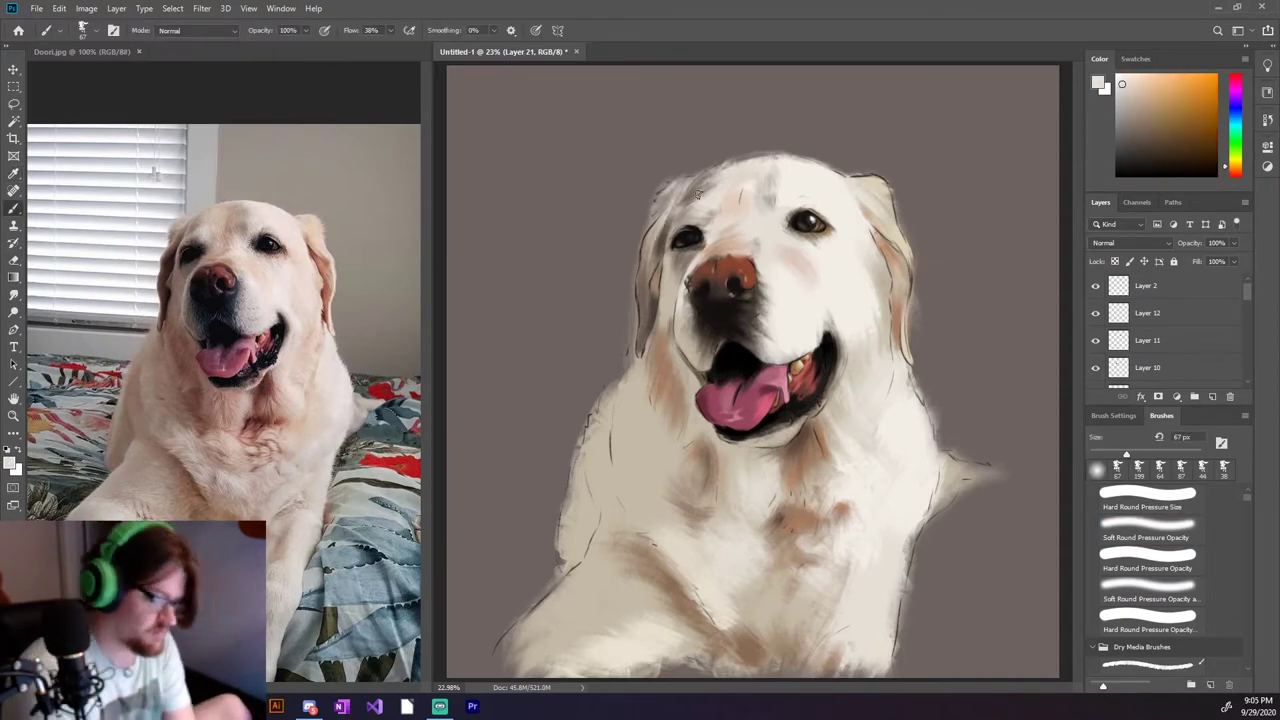
{"action": "left_click_drag", "start_coordinate": [656, 192], "coordinate": [668, 212]}
On Layer 22, paint tan shading along the left neck and chest, then hide the line art.
{"action": "left_click", "coordinate": [1212, 396]}
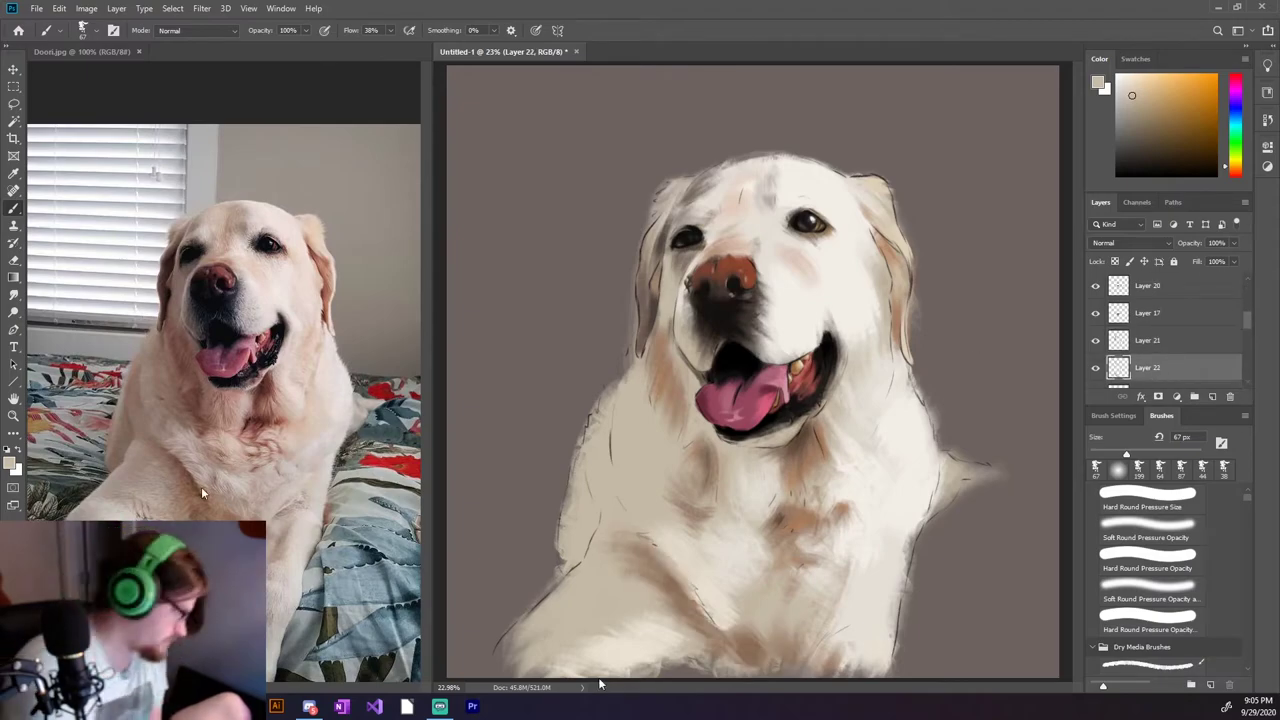
{"action": "left_click", "coordinate": [792, 562], "text": "alt"}
{"action": "mouse_move", "coordinate": [605, 440]}
{"action": "left_mouse_down"}
{"action": "mouse_move", "coordinate": [565, 560]}
{"action": "mouse_move", "coordinate": [575, 530]}
{"action": "left_mouse_up"}
{"action": "left_click", "coordinate": [1158, 463]}
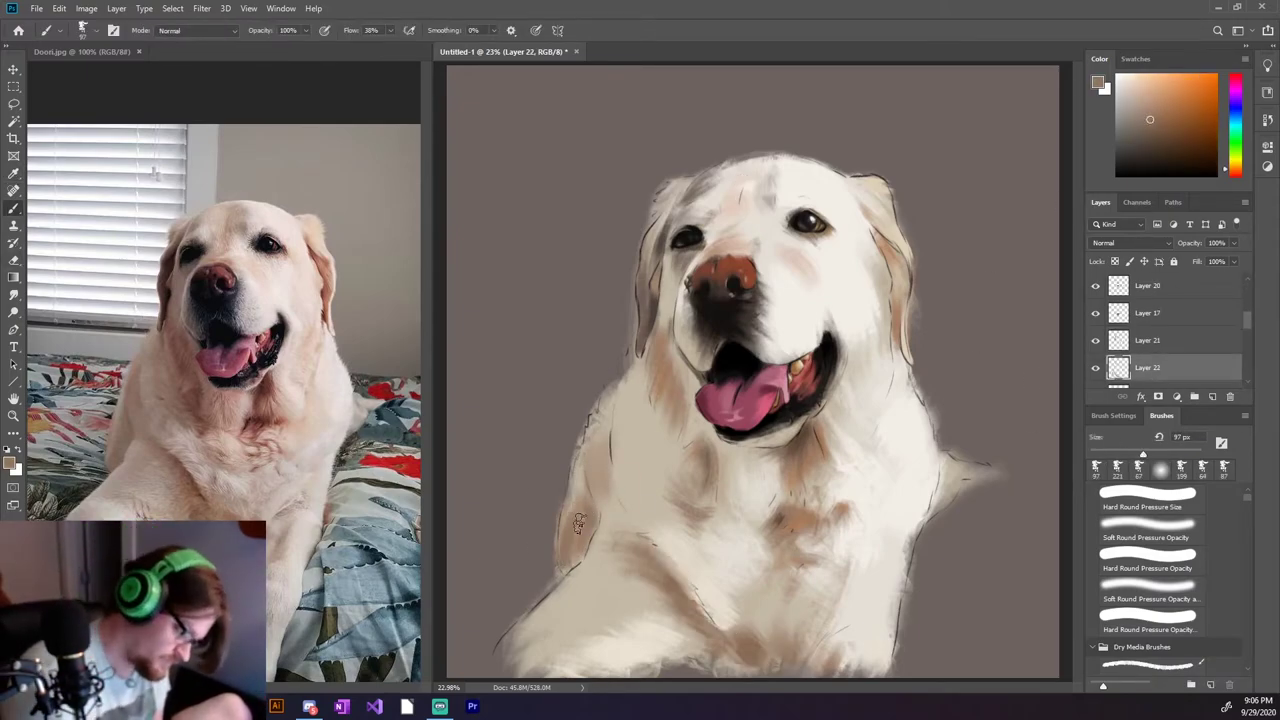
{"action": "left_click", "coordinate": [900, 498], "text": "alt"}
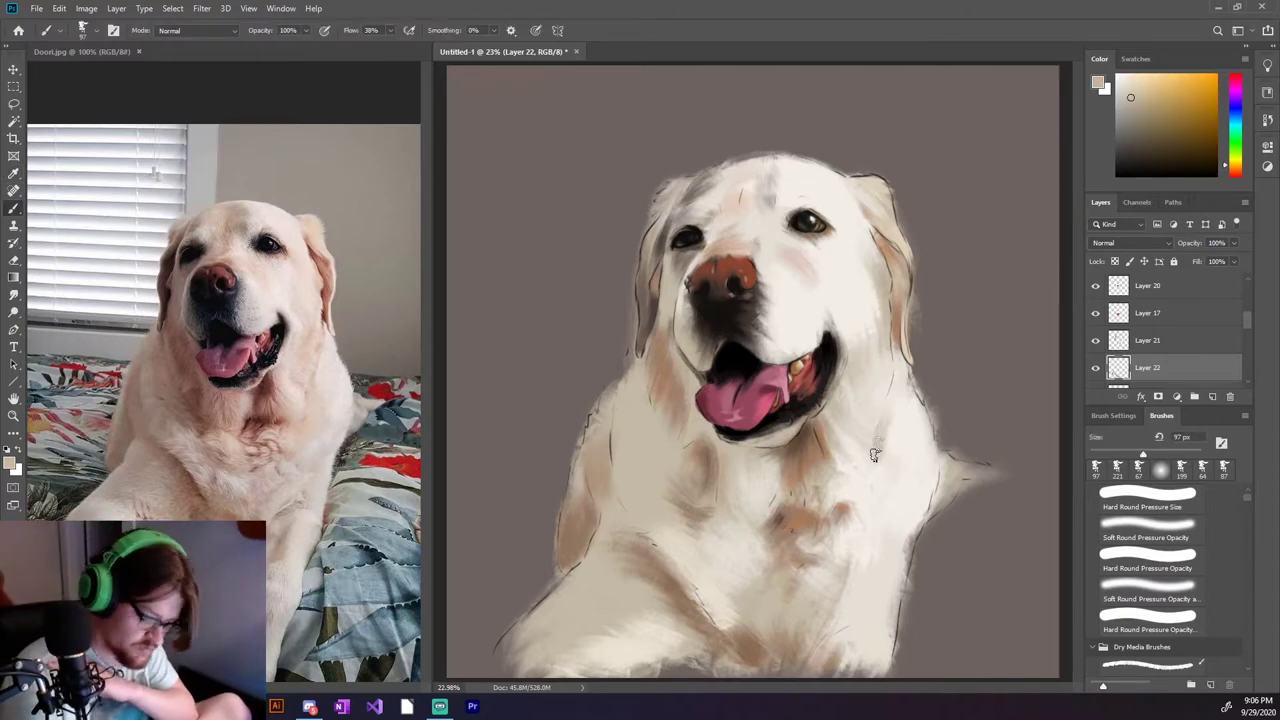
{"action": "left_click", "coordinate": [1235, 172]}
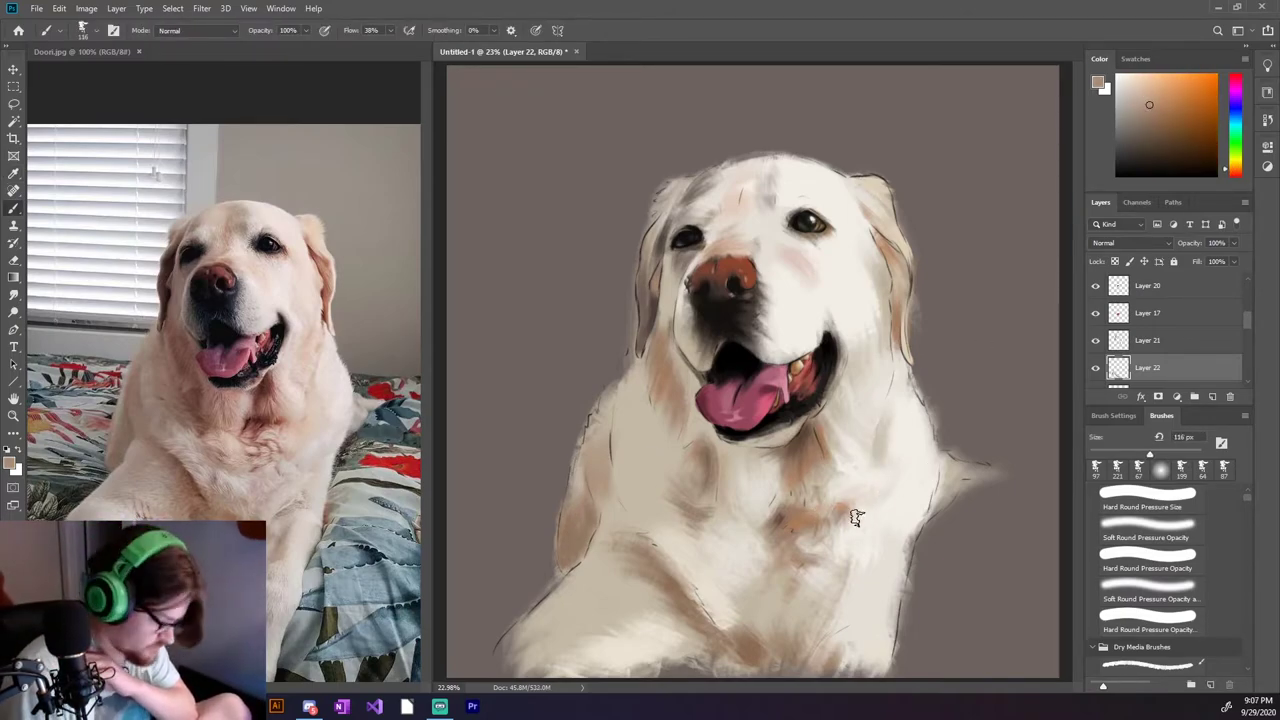
{"action": "key", "text": "ctrl+comma"}
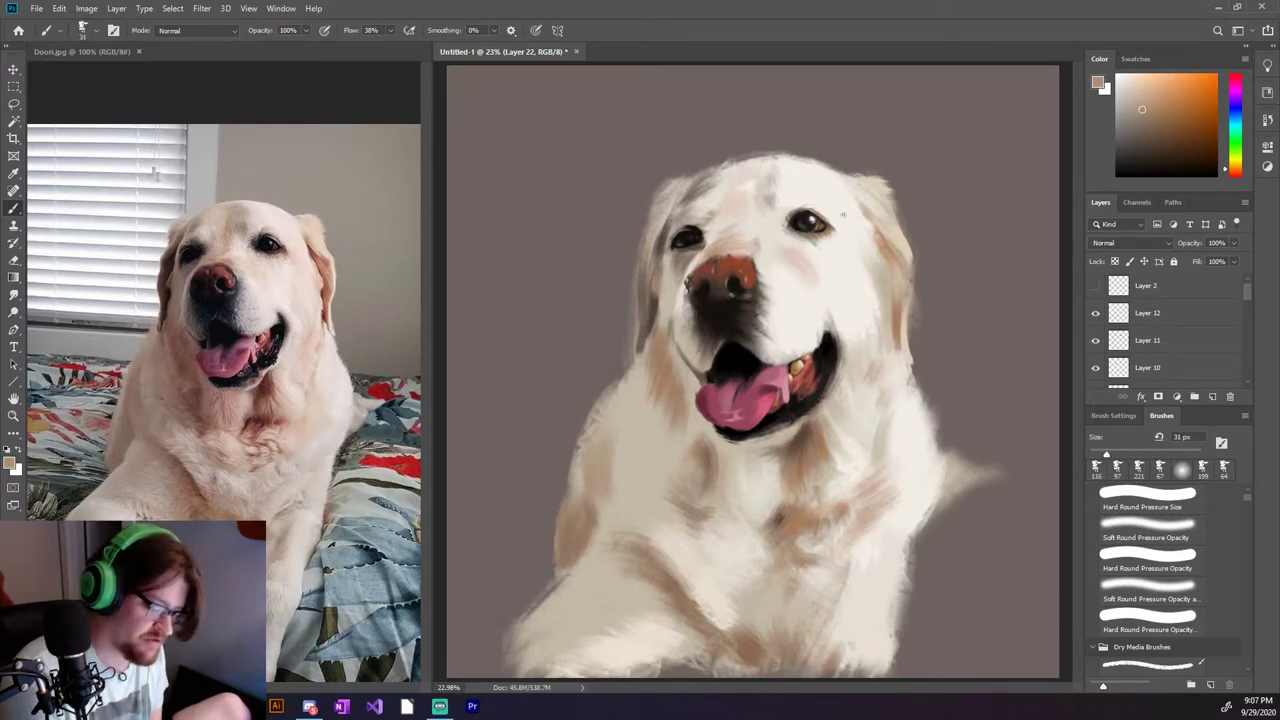
With the line art hidden, sample lighter tan and beige fur tones and set a 57 px brush.
{"action": "key", "text": "ctrl+comma"}
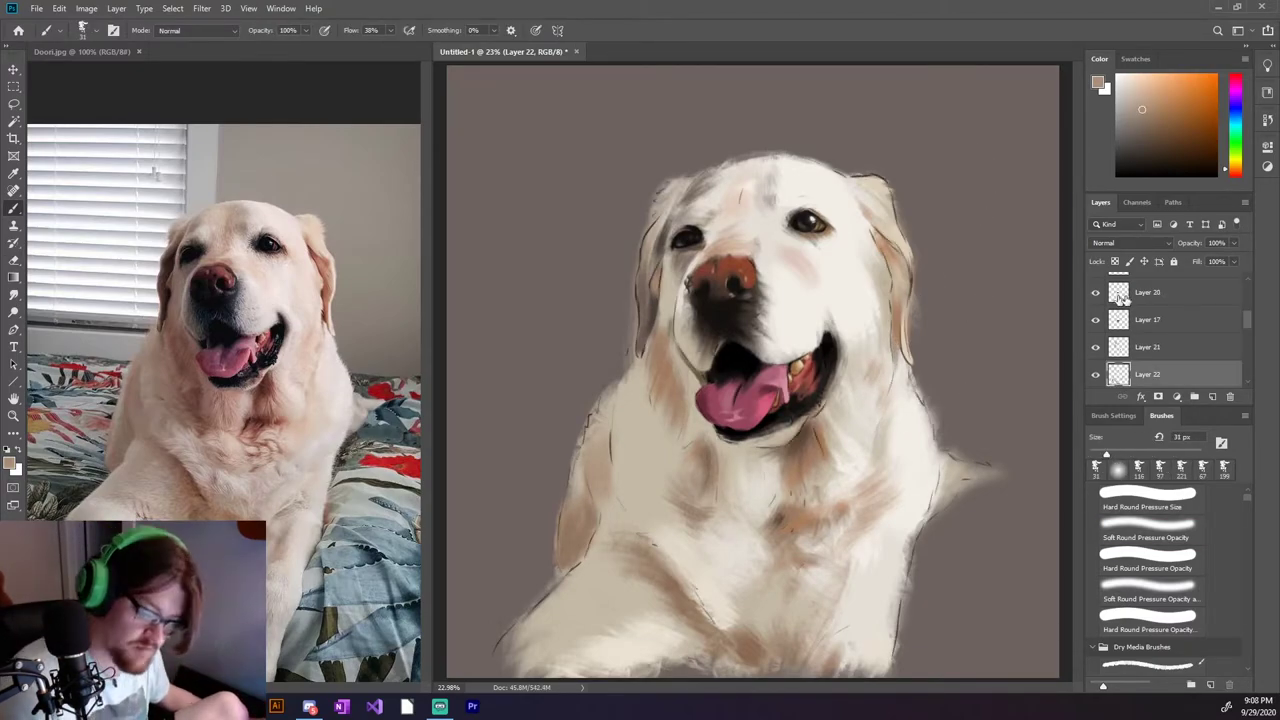
{"action": "key", "text": "ctrl+comma"}
{"action": "left_click", "coordinate": [883, 253], "text": "alt"}
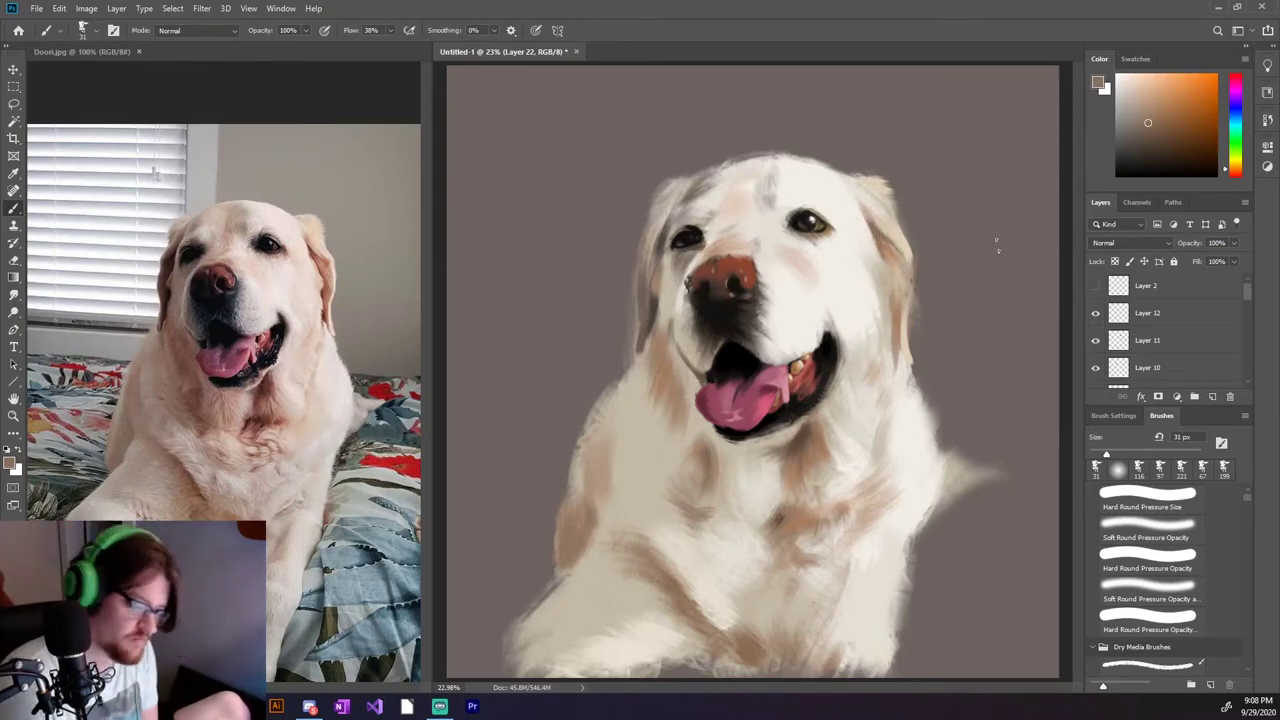
{"action": "left_click", "coordinate": [637, 390], "text": "alt"}
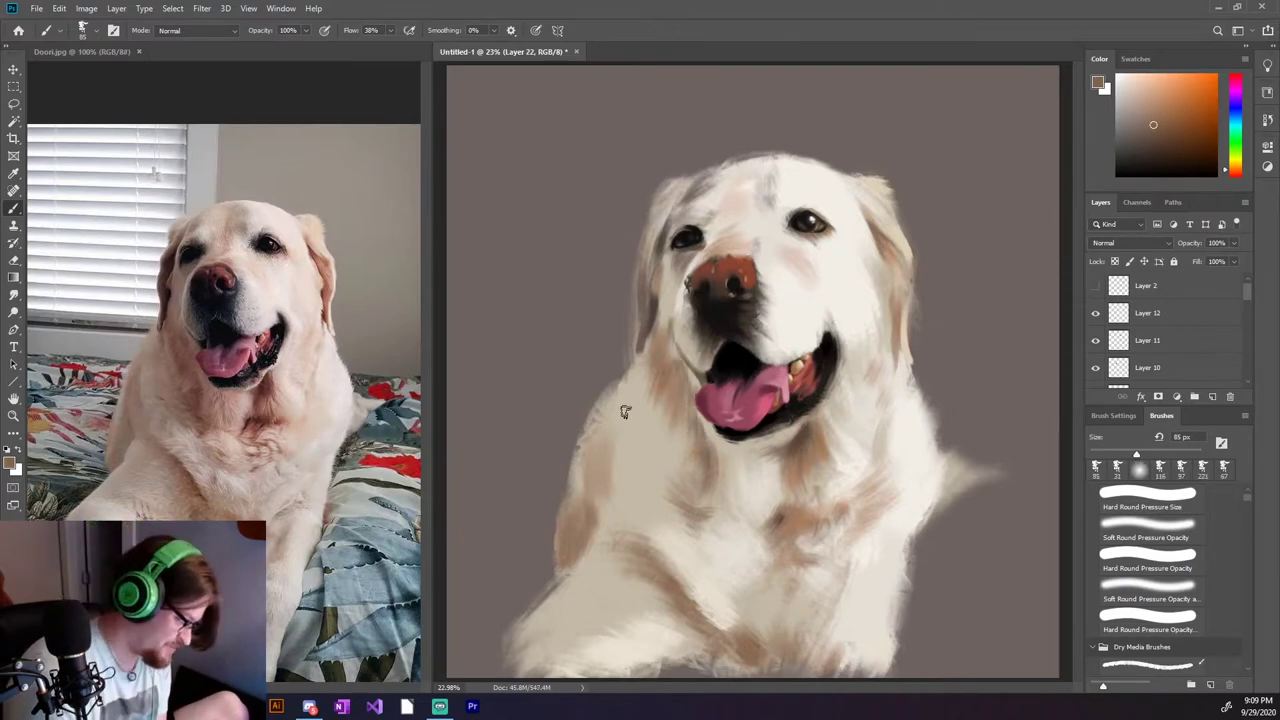
{"action": "left_click", "coordinate": [627, 410], "text": "alt"}
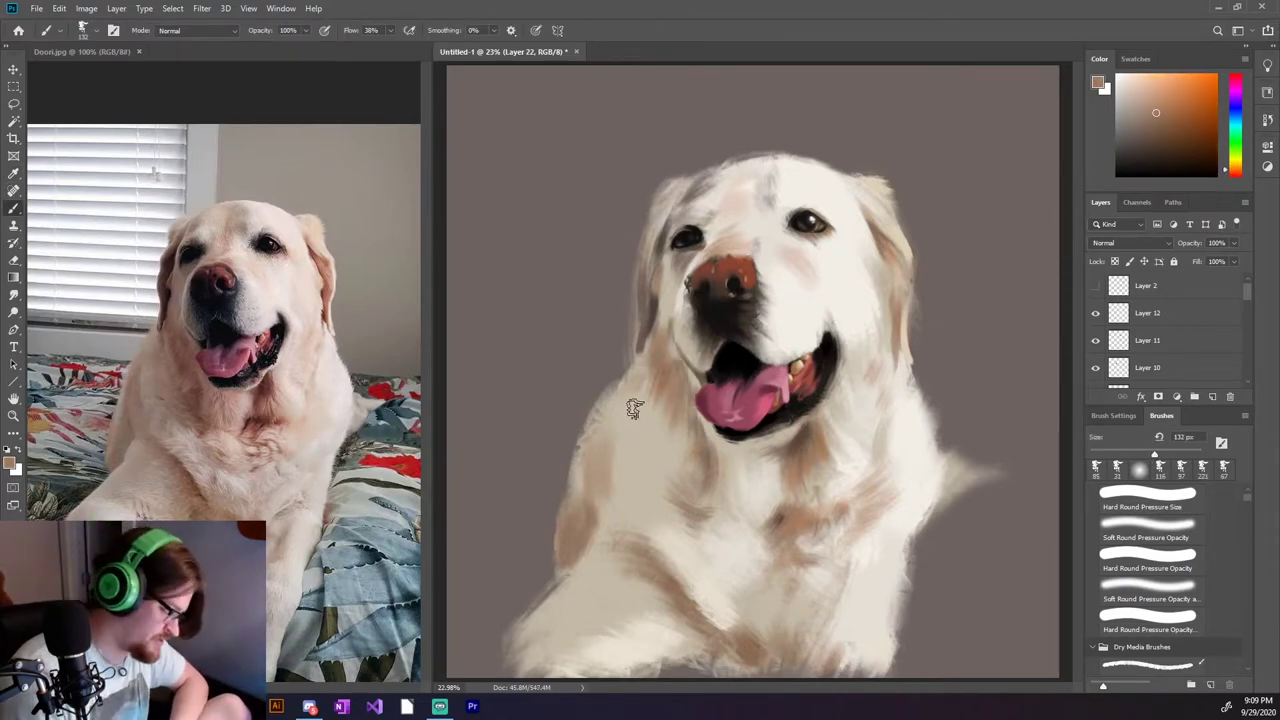
{"action": "key", "text": "e"}
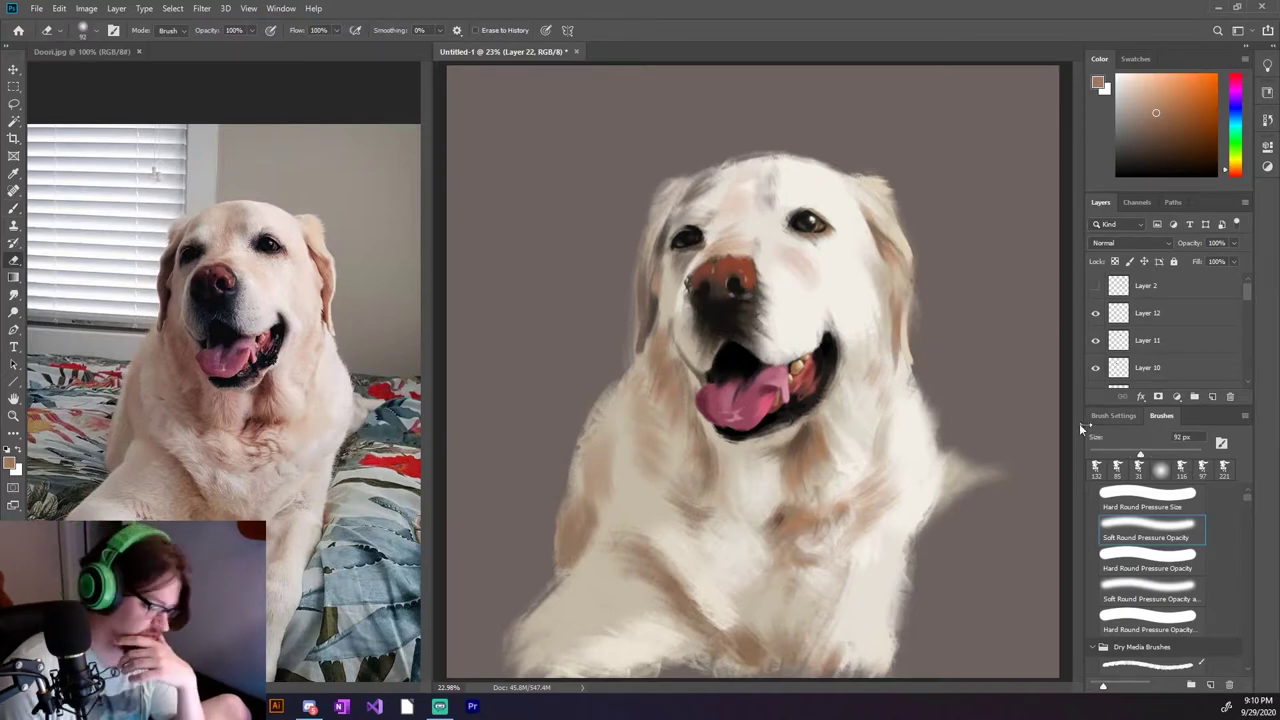
{"action": "key", "text": "i"}
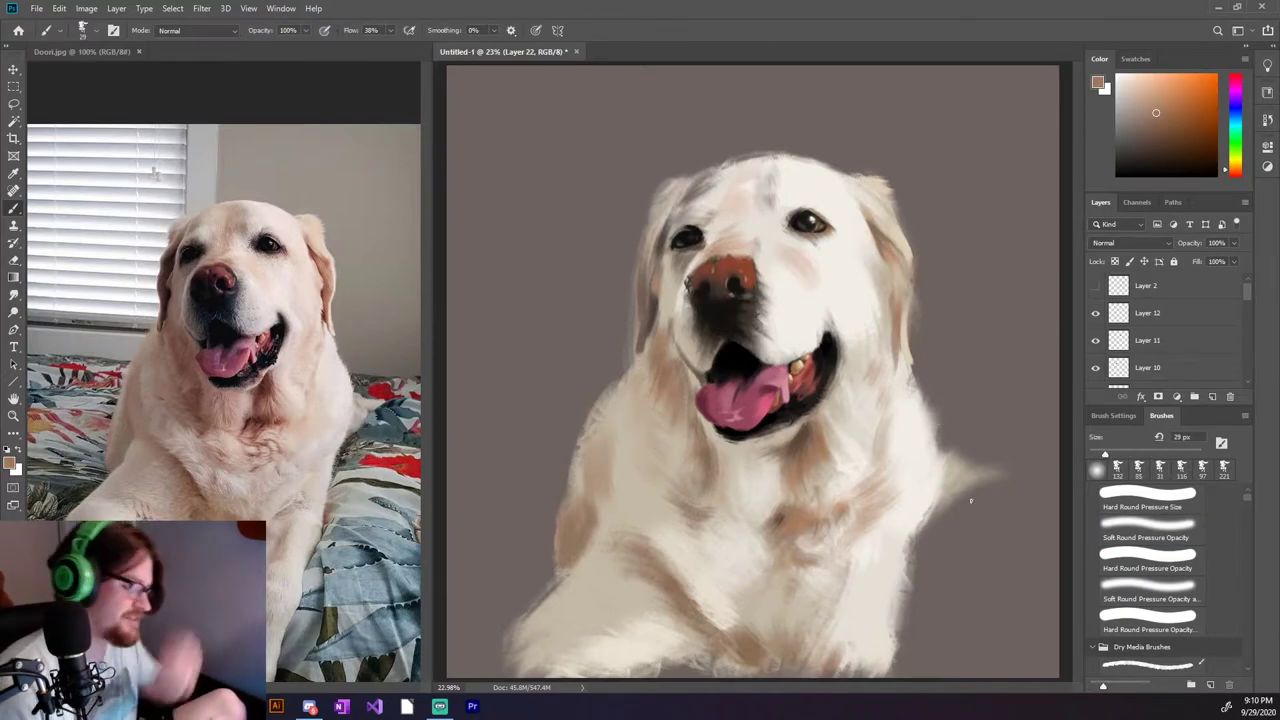
{"action": "left_click", "coordinate": [925, 395]}
{"action": "left_click_drag", "start_coordinate": [1105, 455], "coordinate": [1120, 455]}
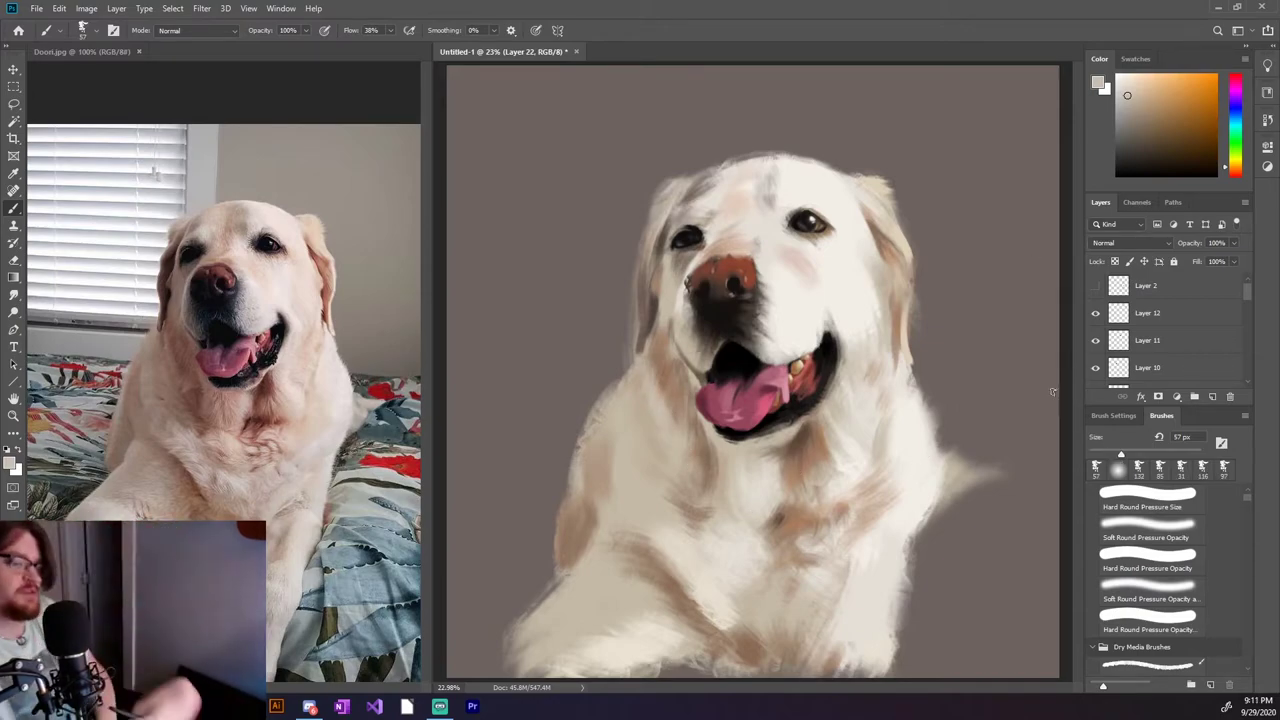
Add Layer 23 and soften the chest fur on Layer 22 with the soft 99 px brush.
{"action": "left_click", "coordinate": [1213, 396]}
{"action": "left_click", "coordinate": [1160, 368]}
{"action": "left_click", "coordinate": [1118, 466]}
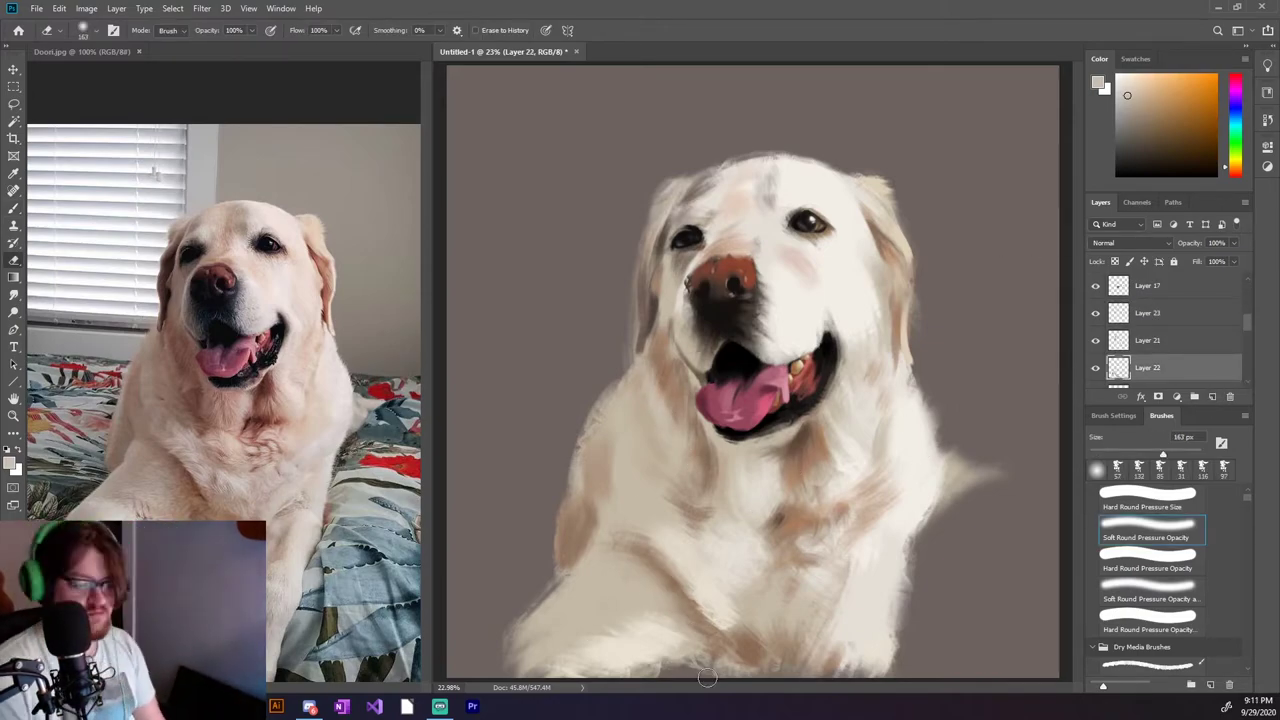
{"action": "left_click", "coordinate": [737, 597], "text": "alt"}
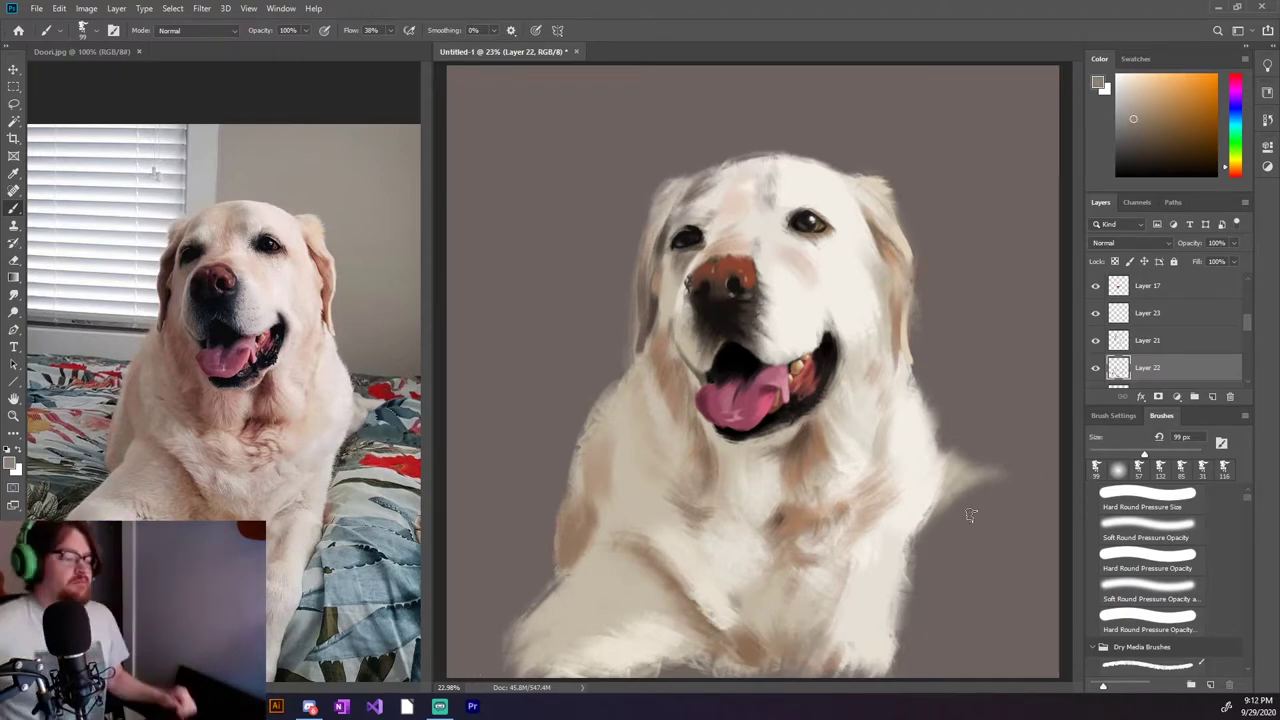
{"action": "left_click", "coordinate": [855, 225], "text": "alt"}
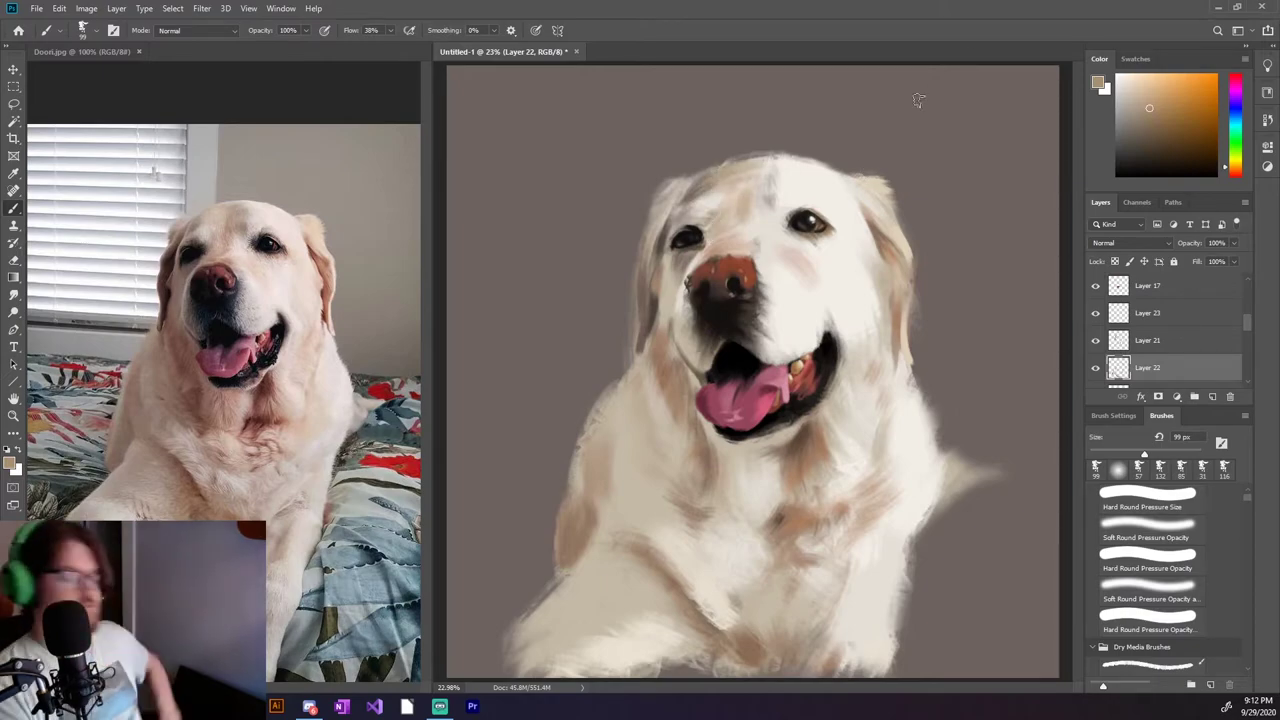
{"action": "key", "text": "e"}
{"action": "left_click", "coordinate": [1147, 340]}
{"action": "key", "text": "b"}
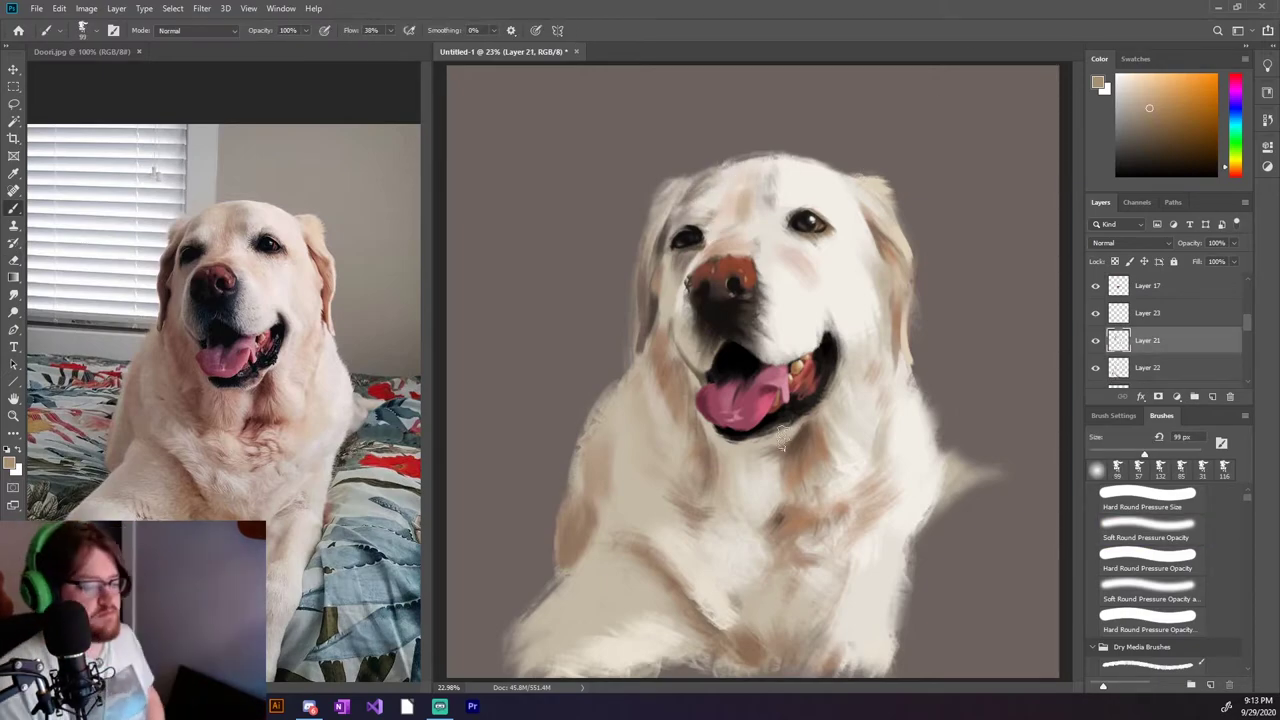
{"action": "key", "text": "ctrl+plus"}
{"action": "key", "text": "ctrl+plus"}
{"action": "key", "text": "ctrl+plus"}
Sample a dark brown and a warm white for the eye details.
{"action": "left_click", "coordinate": [797, 347], "text": "alt"}
{"action": "key", "text": "alt+bracketright"}
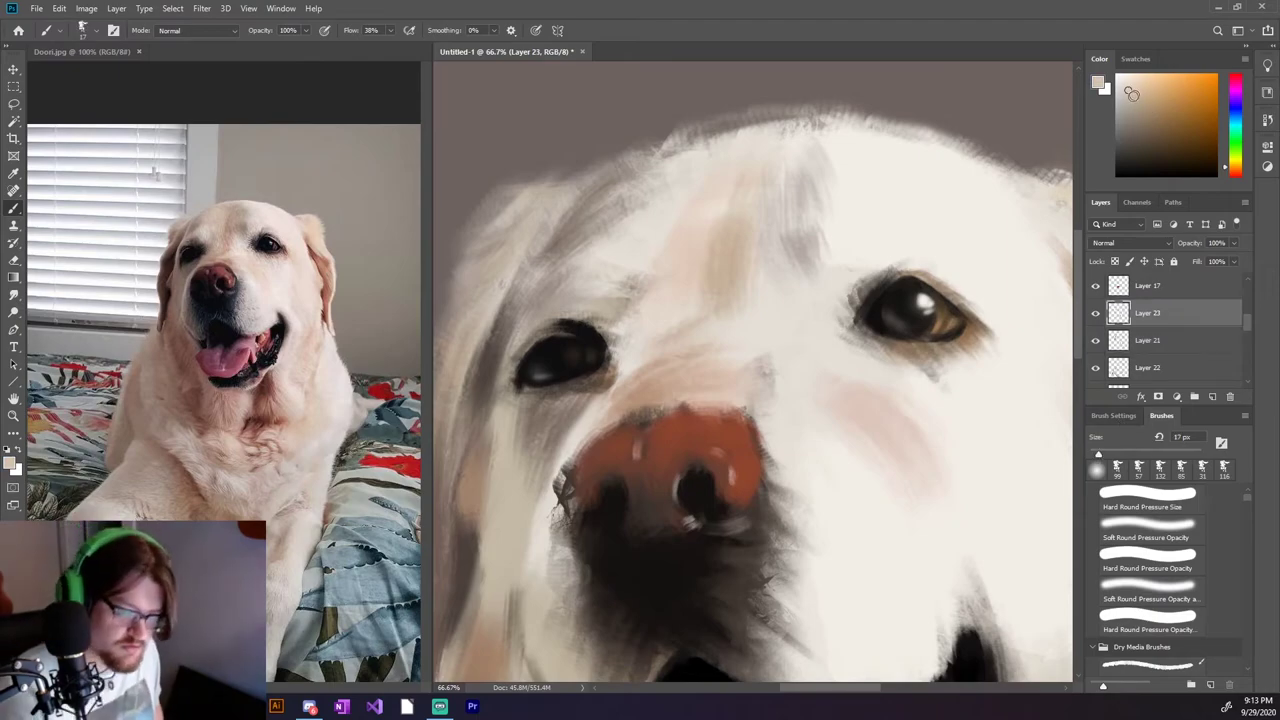
{"action": "key", "text": "alt+bracketleft"}
{"action": "key", "text": "alt+bracketleft"}
{"action": "key", "text": "alt+bracketleft"}
{"action": "key", "text": "alt+bracketleft"}
{"action": "key", "text": "alt+bracketleft"}
{"action": "key", "text": "alt+bracketleft"}
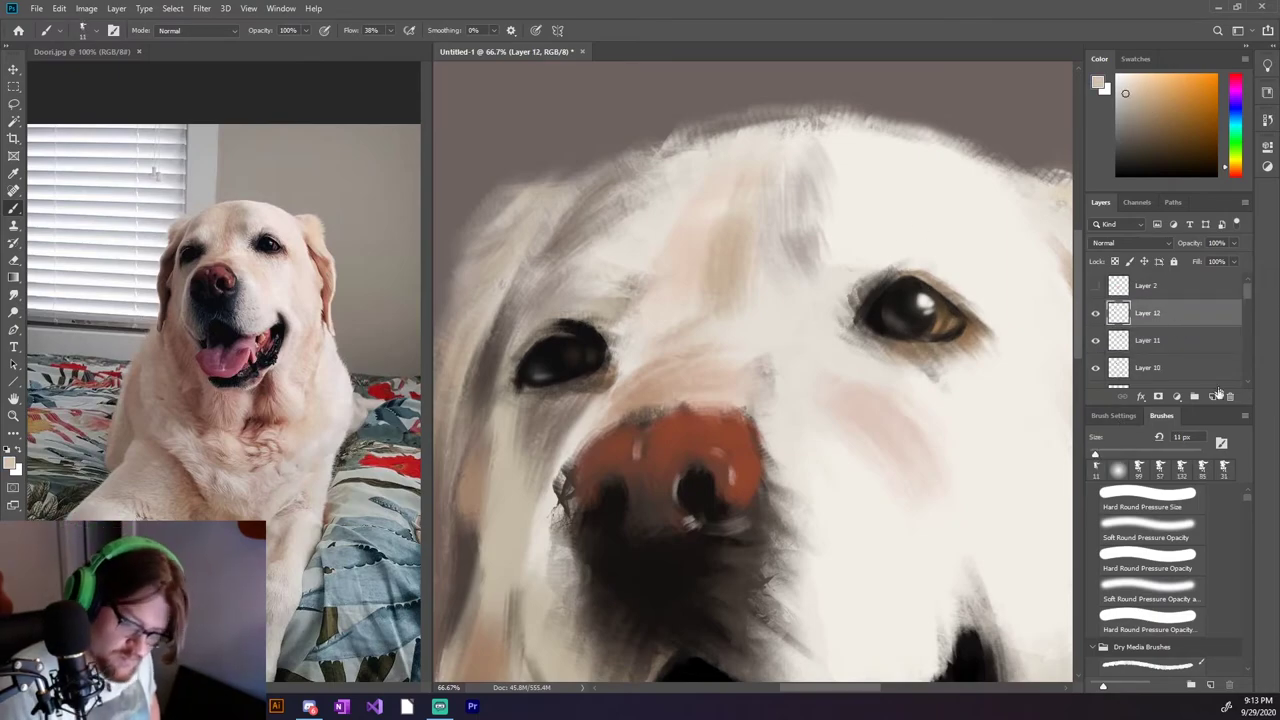
{"action": "left_click", "coordinate": [897, 305], "text": "alt"}
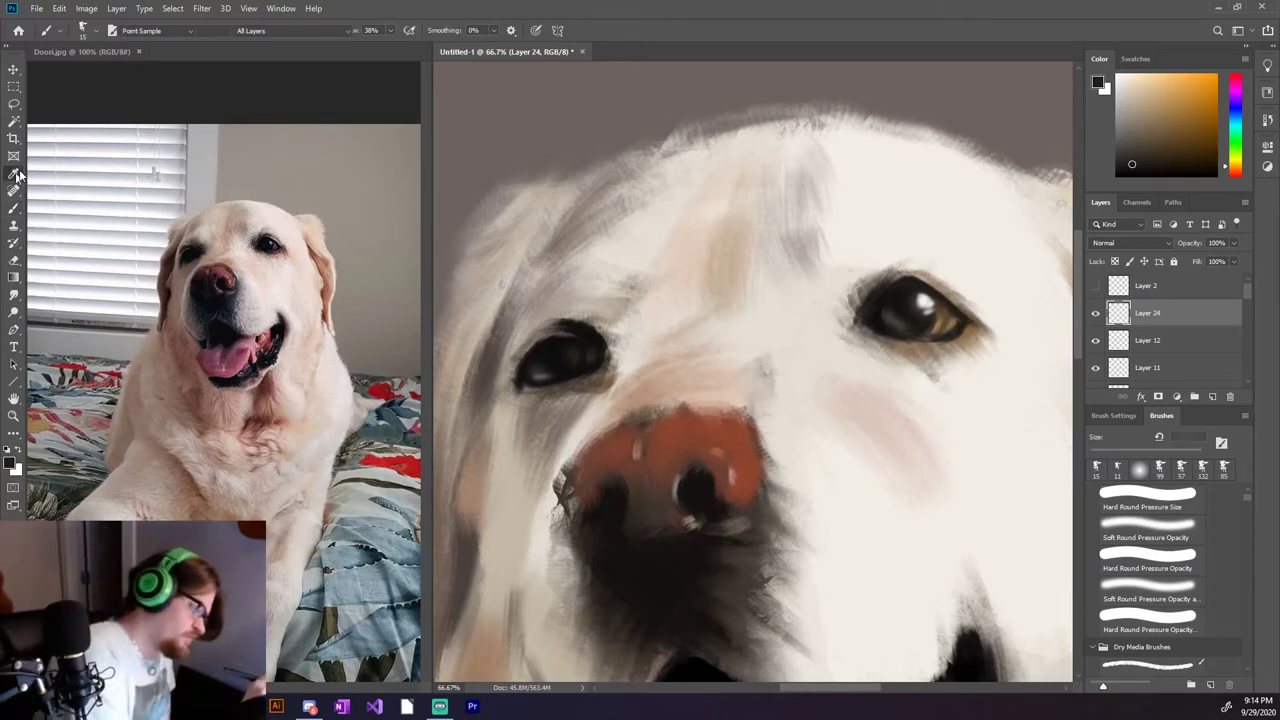
{"action": "left_click", "coordinate": [908, 212], "text": "alt"}
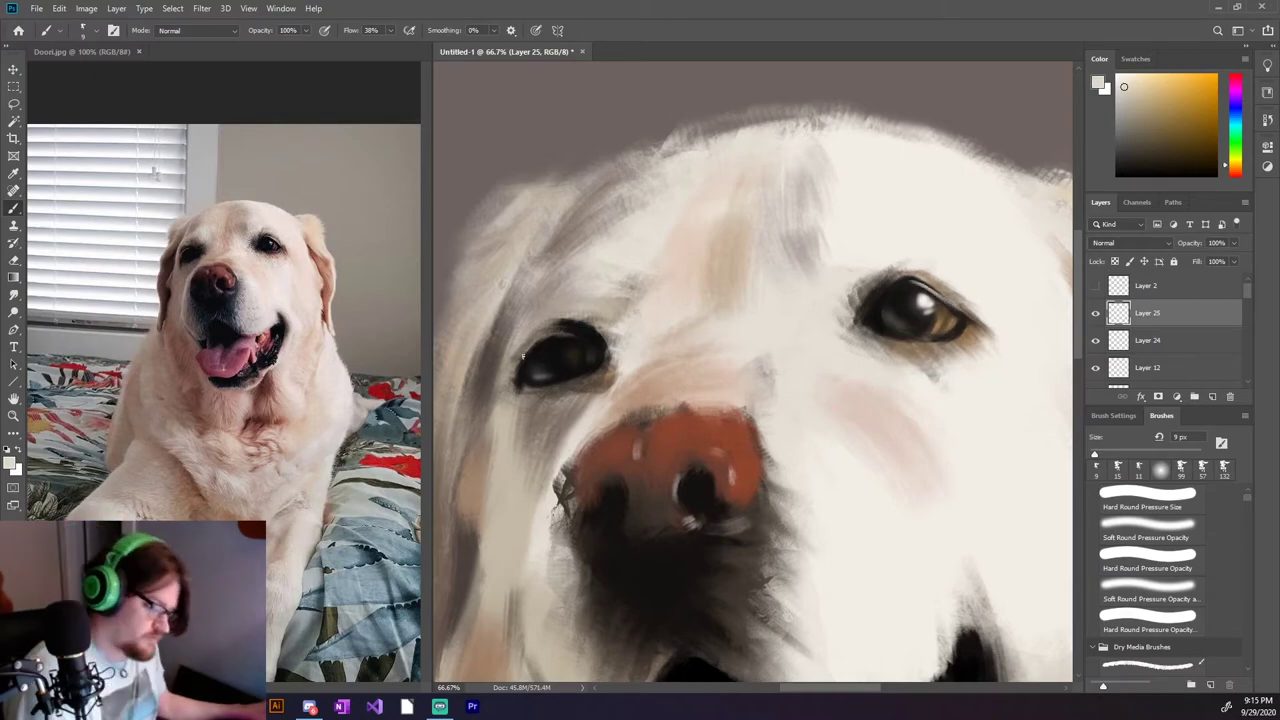
{"action": "left_click", "coordinate": [610, 245], "text": "ctrl"}
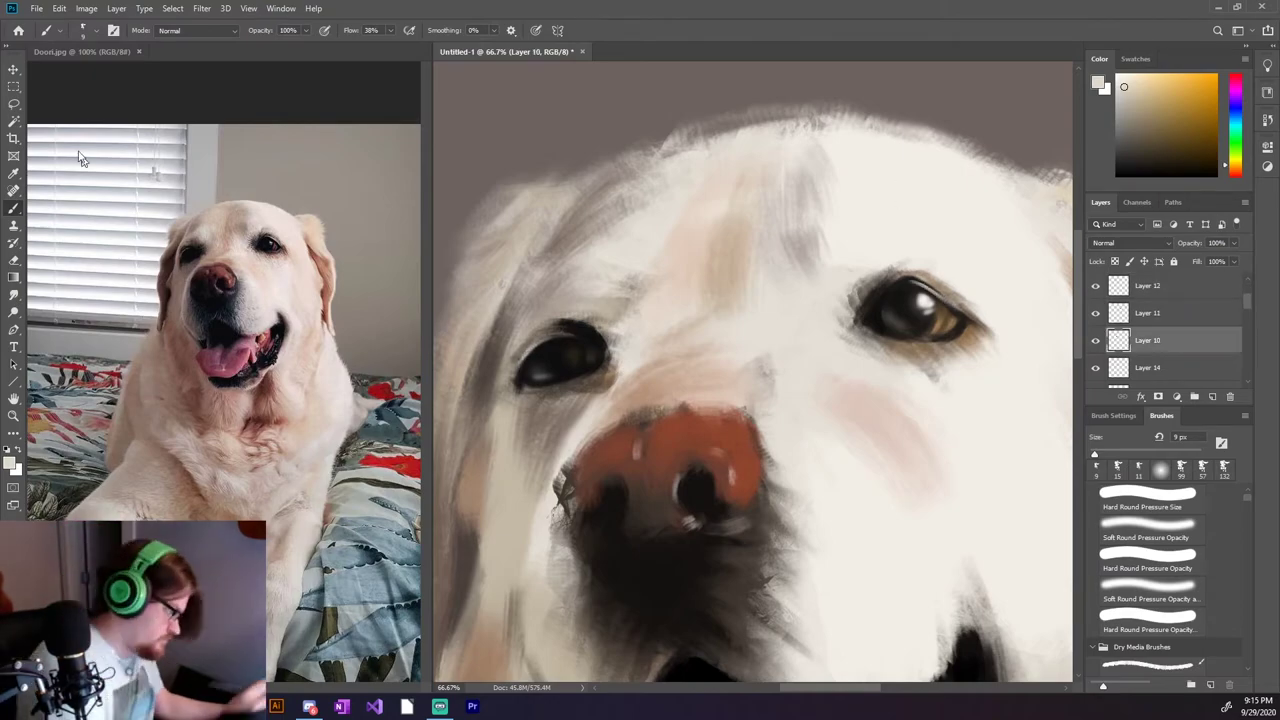
{"action": "key", "text": "d"}
Paint a faint stroke beside the right eye and darken the left eye's upper edge.
{"action": "key", "text": "ctrl+0"}
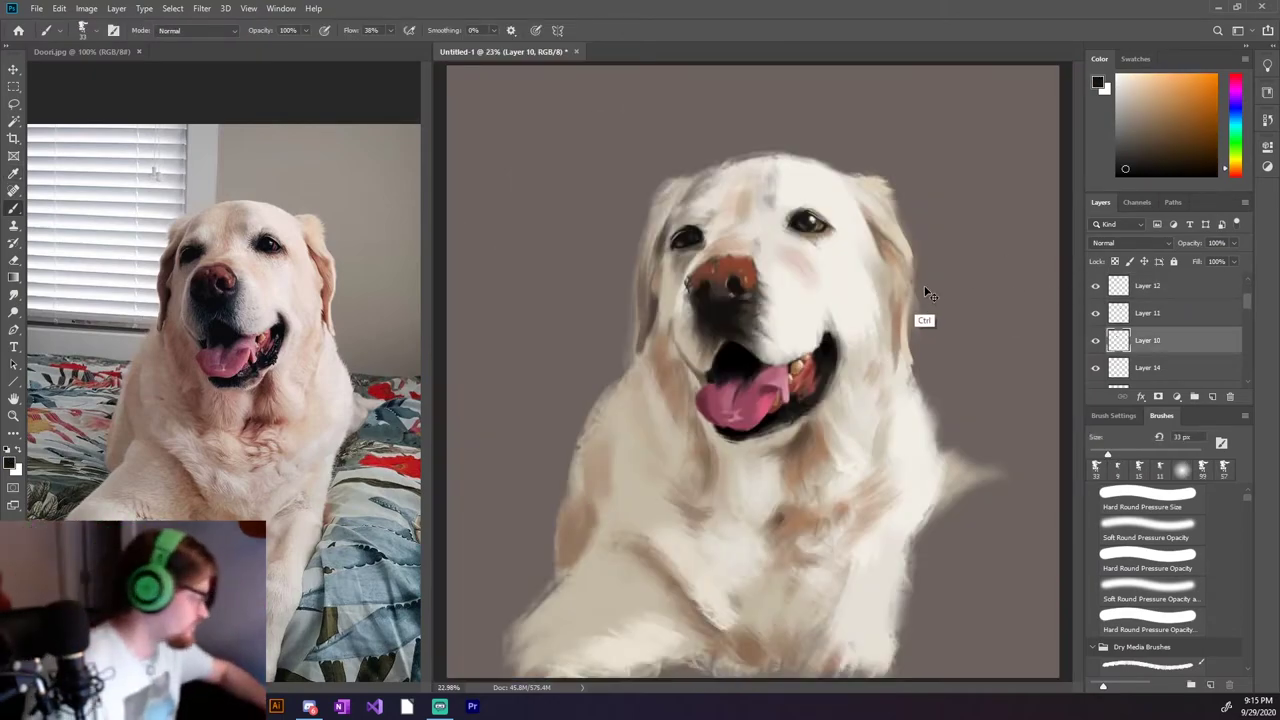
{"action": "key", "text": "ctrl+1"}
{"action": "key", "text": "ctrl+minus"}
{"action": "scroll", "coordinate": [963, 274], "scroll_direction": "up", "scroll_amount": 5}
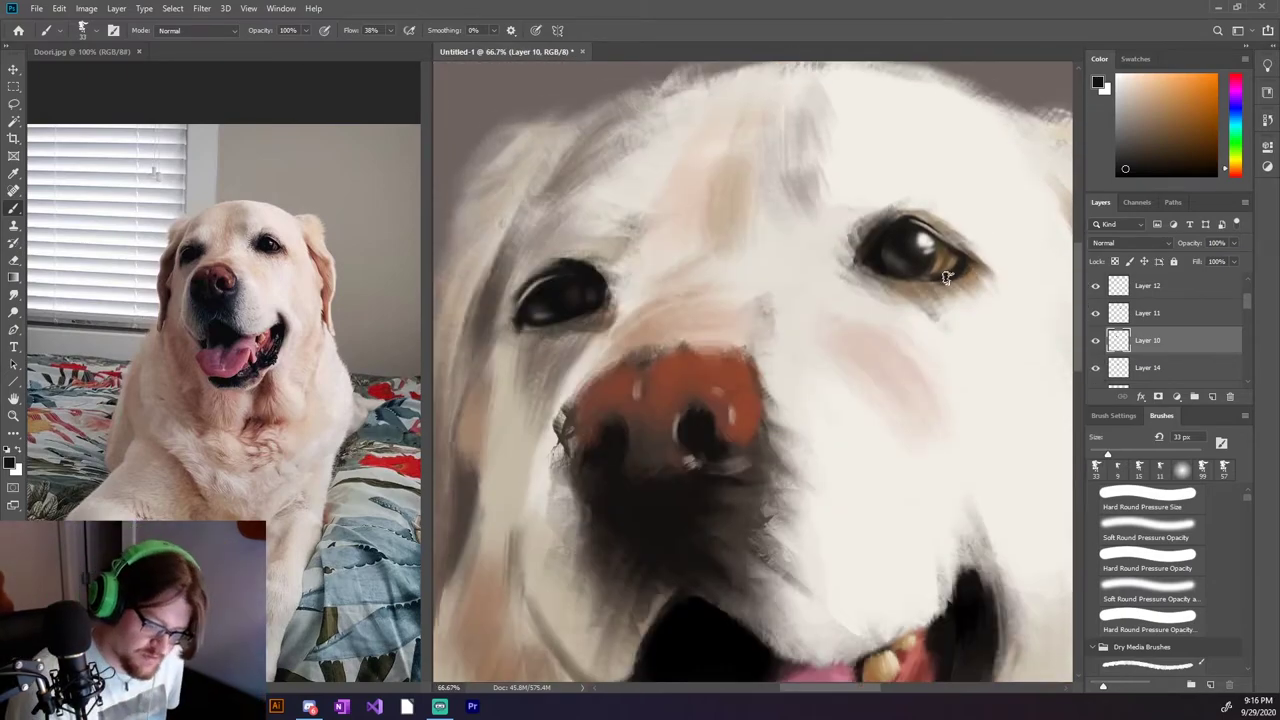
{"action": "left_click", "coordinate": [1063, 165], "text": "ctrl"}
{"action": "left_click", "coordinate": [1063, 165], "text": "alt"}
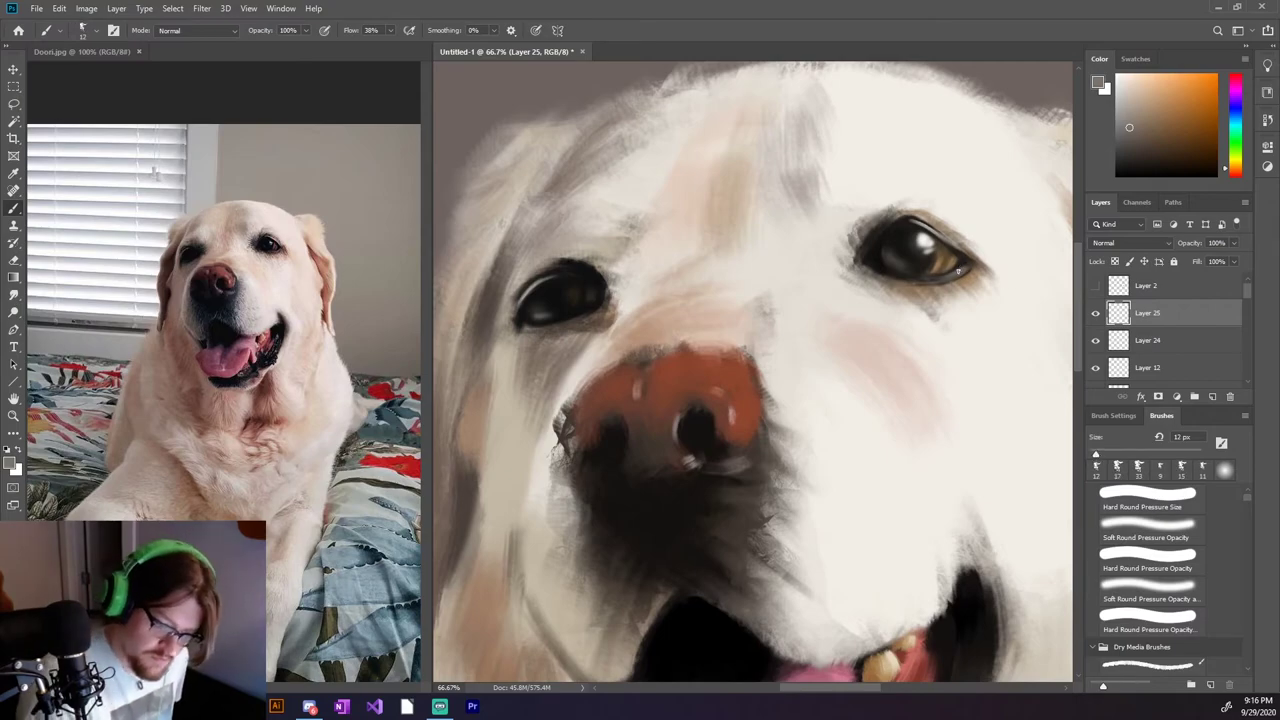
{"action": "left_click", "coordinate": [958, 270], "text": "ctrl"}
{"action": "left_click_drag", "start_coordinate": [1095, 453], "coordinate": [1107, 456]}
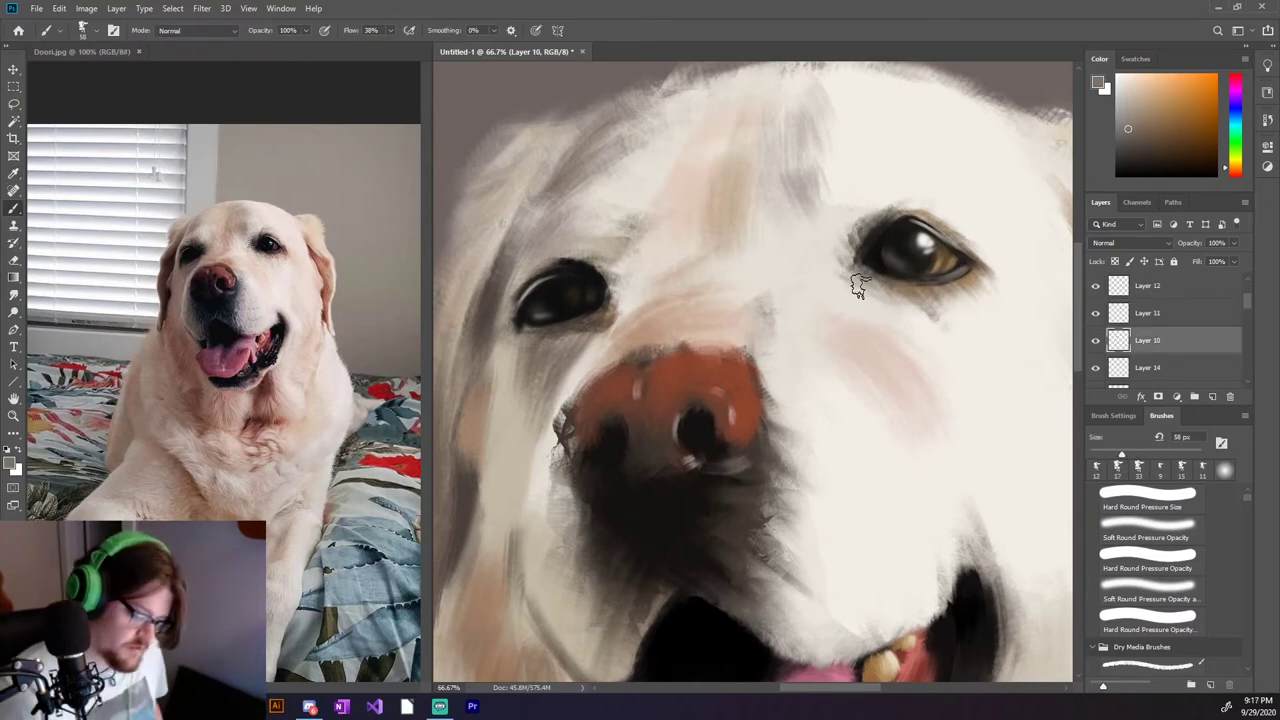
{"action": "left_click_drag", "start_coordinate": [858, 287], "coordinate": [870, 215]}
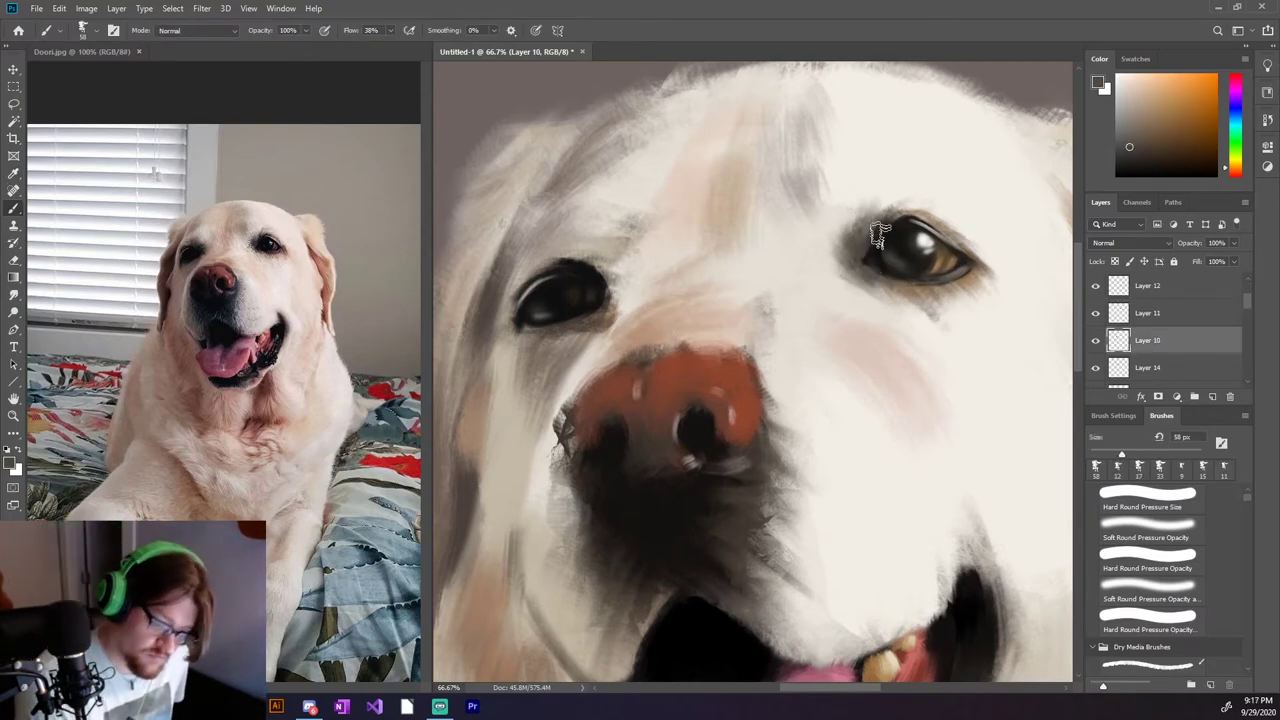
{"action": "left_click_drag", "start_coordinate": [605, 258], "coordinate": [618, 300]}
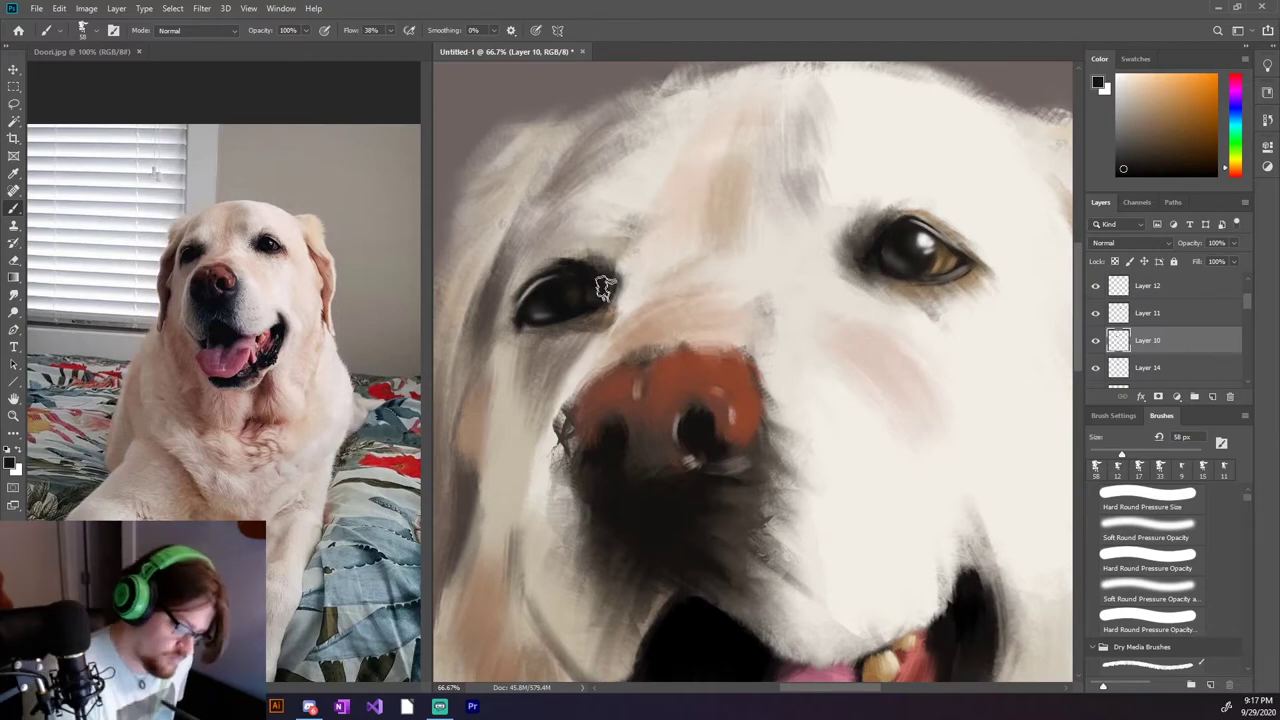
{"action": "key", "text": "ctrl+0"}
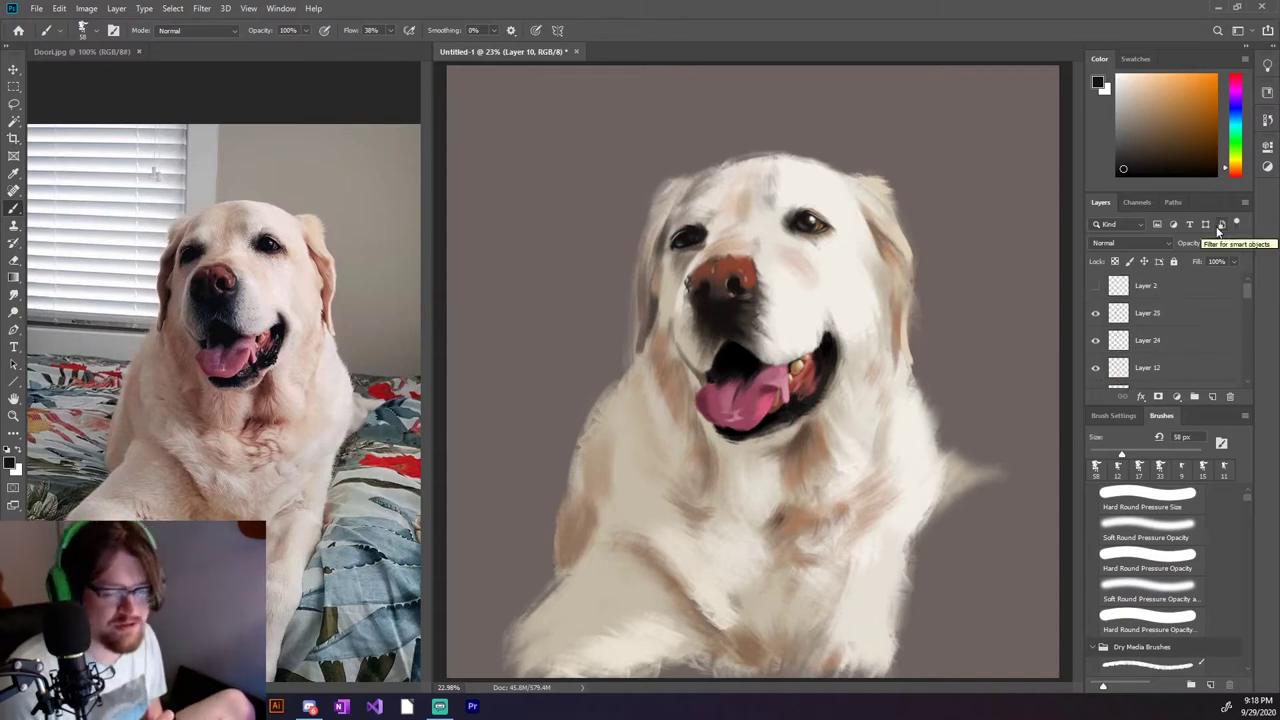
Paint pure white fur highlights along the dog's right side on Layer 23.
{"action": "left_click", "coordinate": [780, 290], "text": "alt"}
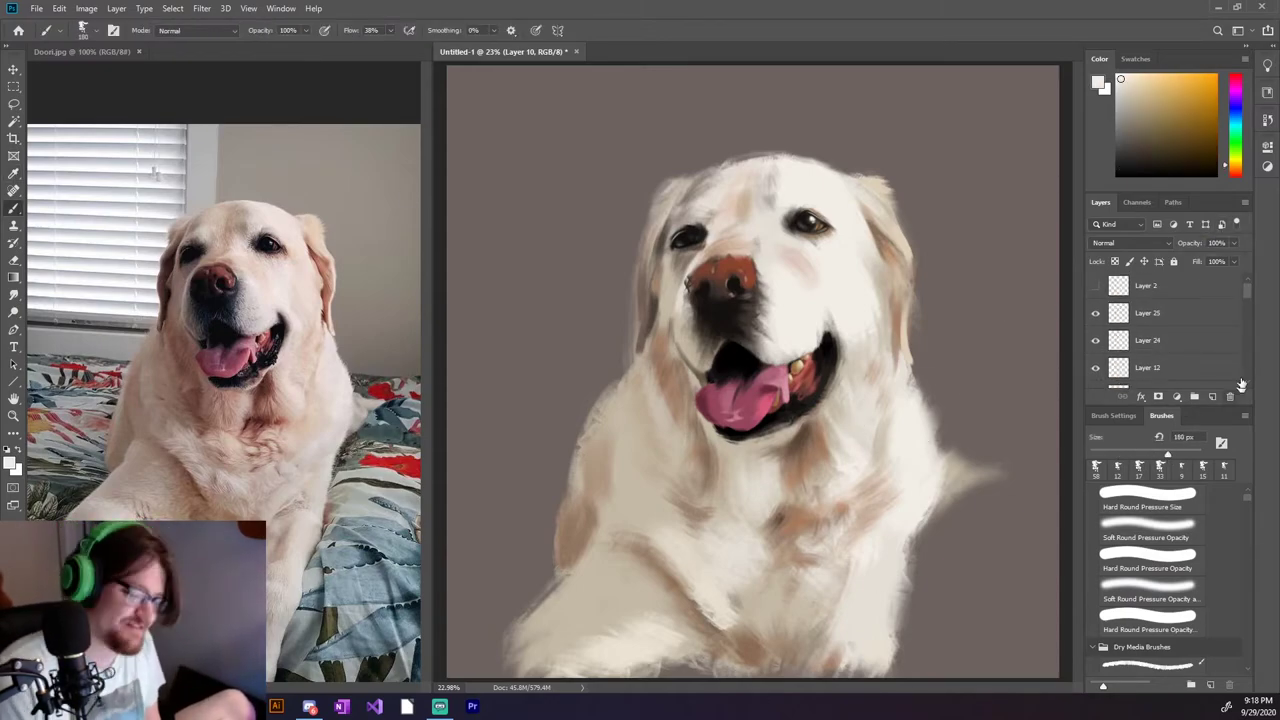
{"action": "left_click", "coordinate": [798, 459], "text": "ctrl"}
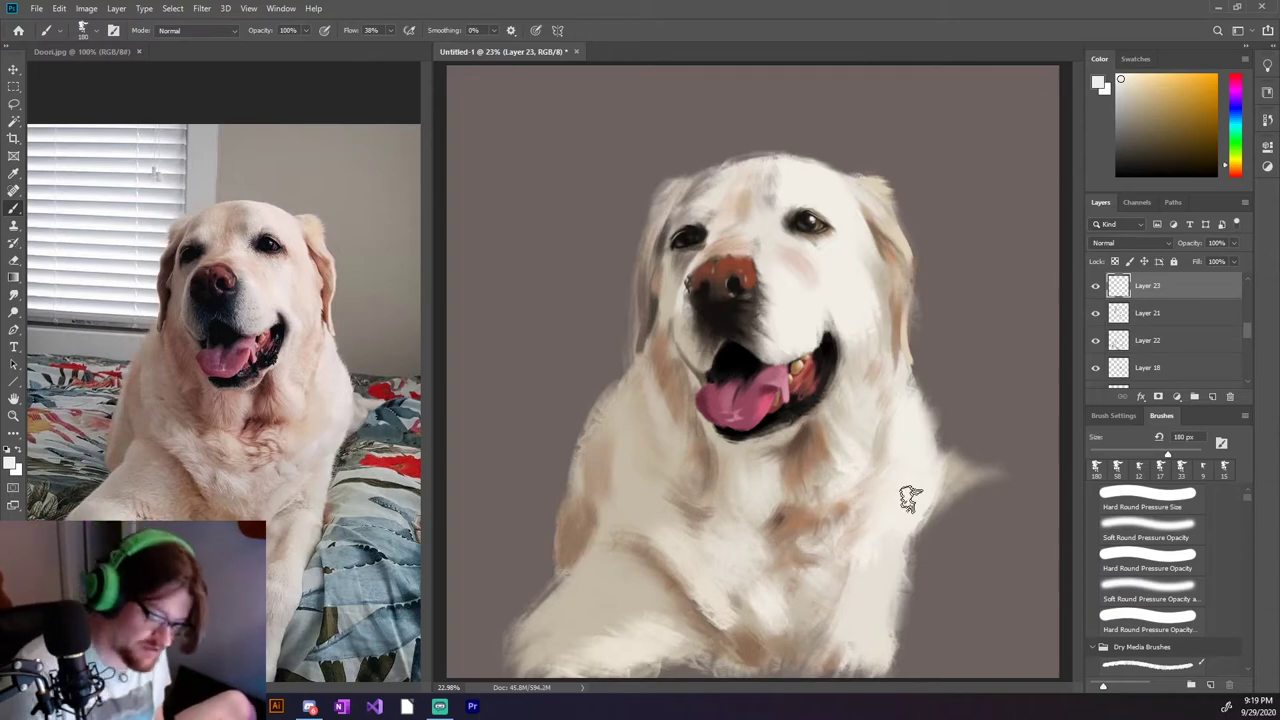
{"action": "left_click", "coordinate": [902, 523], "text": "alt"}
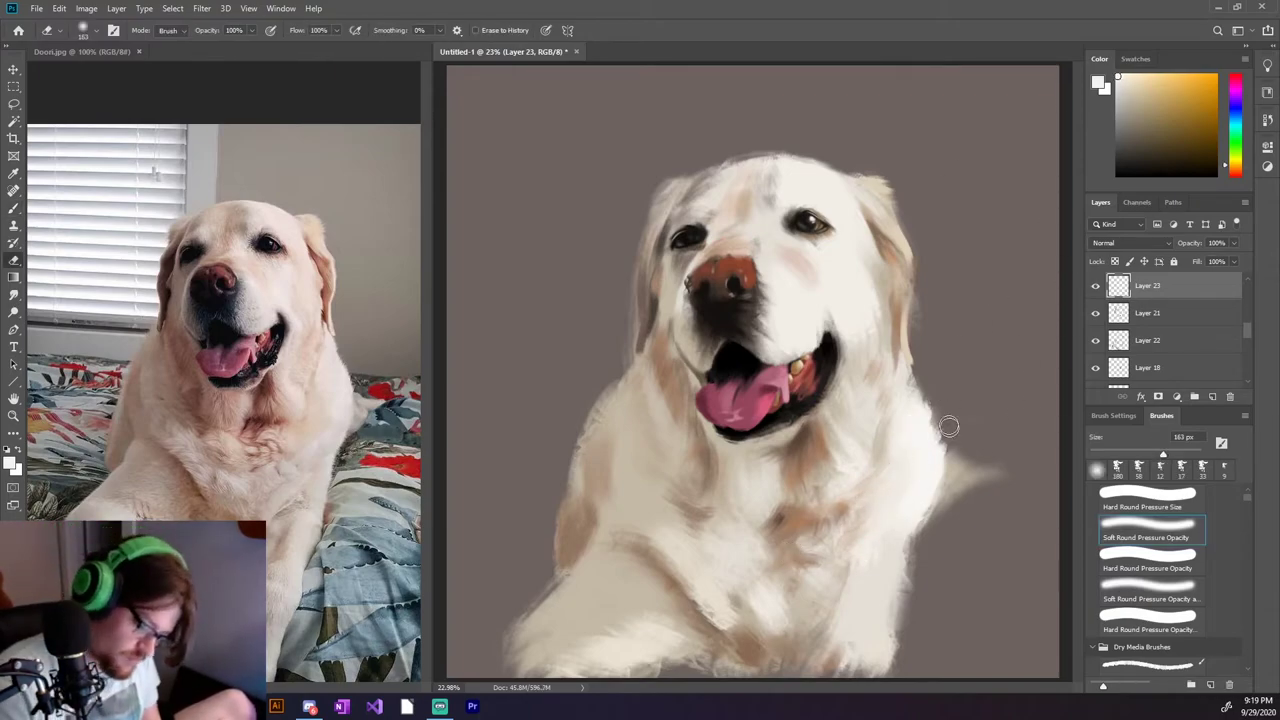
{"action": "key", "text": "e"}
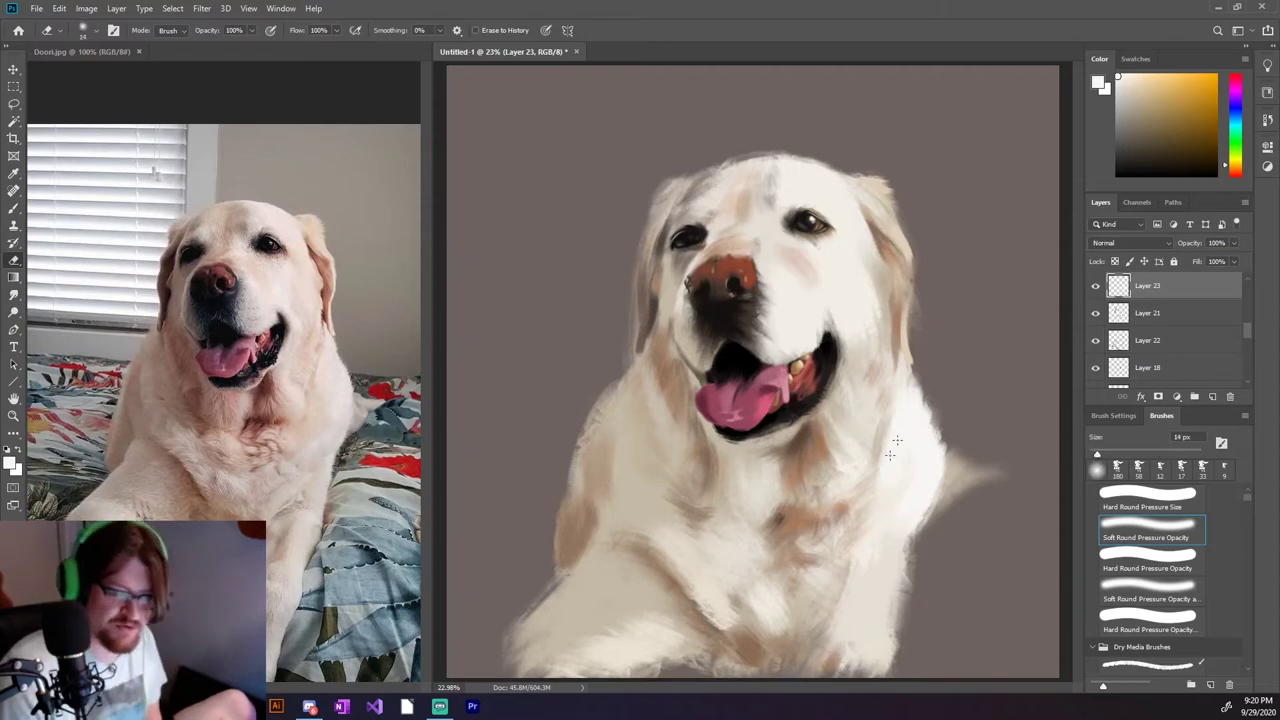
{"action": "key", "text": "b"}
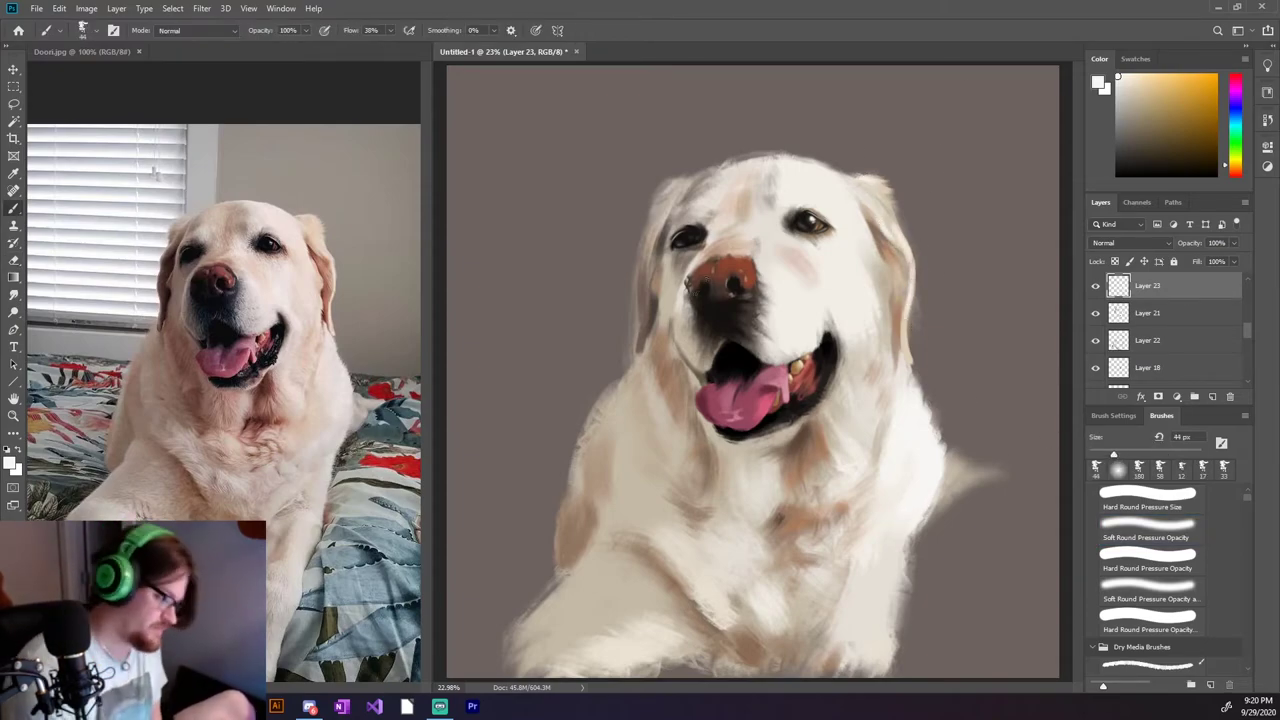
Paint a brownish-orange stroke near the mouth on Layer 7, then add Layers 26 and 27.
{"action": "left_click", "coordinate": [1007, 228], "text": "ctrl"}
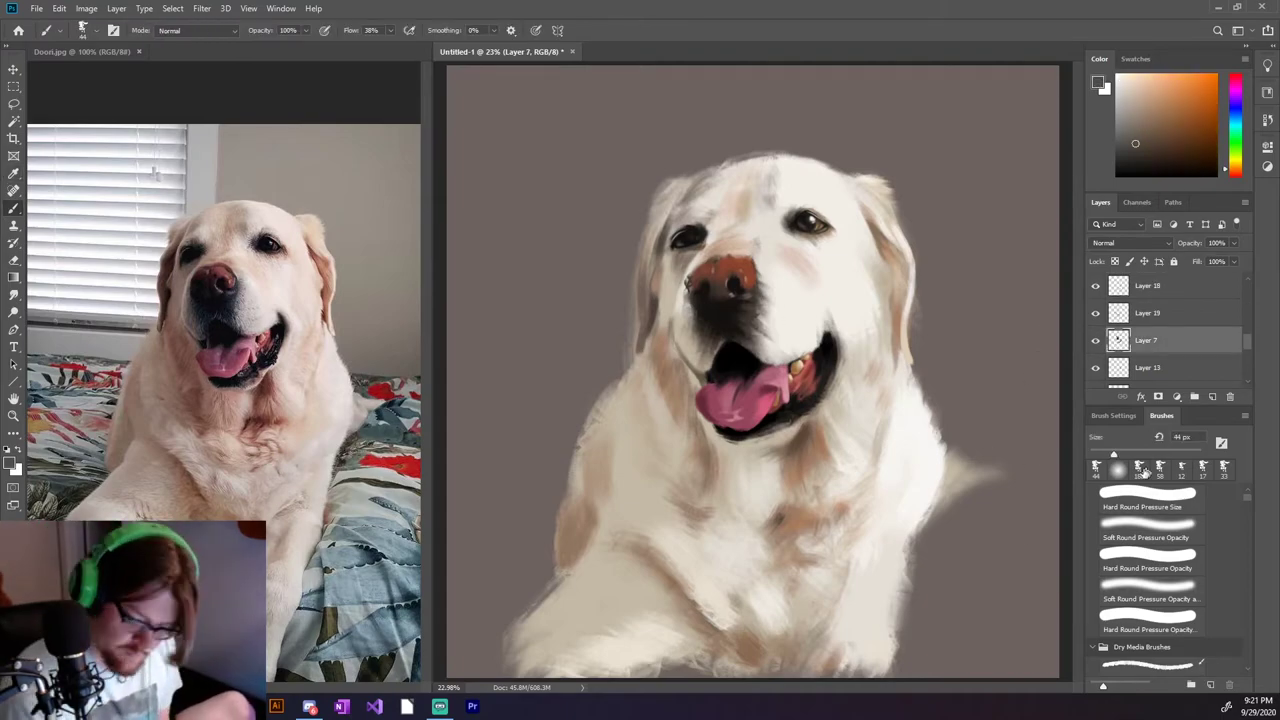
{"action": "left_click_drag", "start_coordinate": [763, 338], "coordinate": [683, 335]}
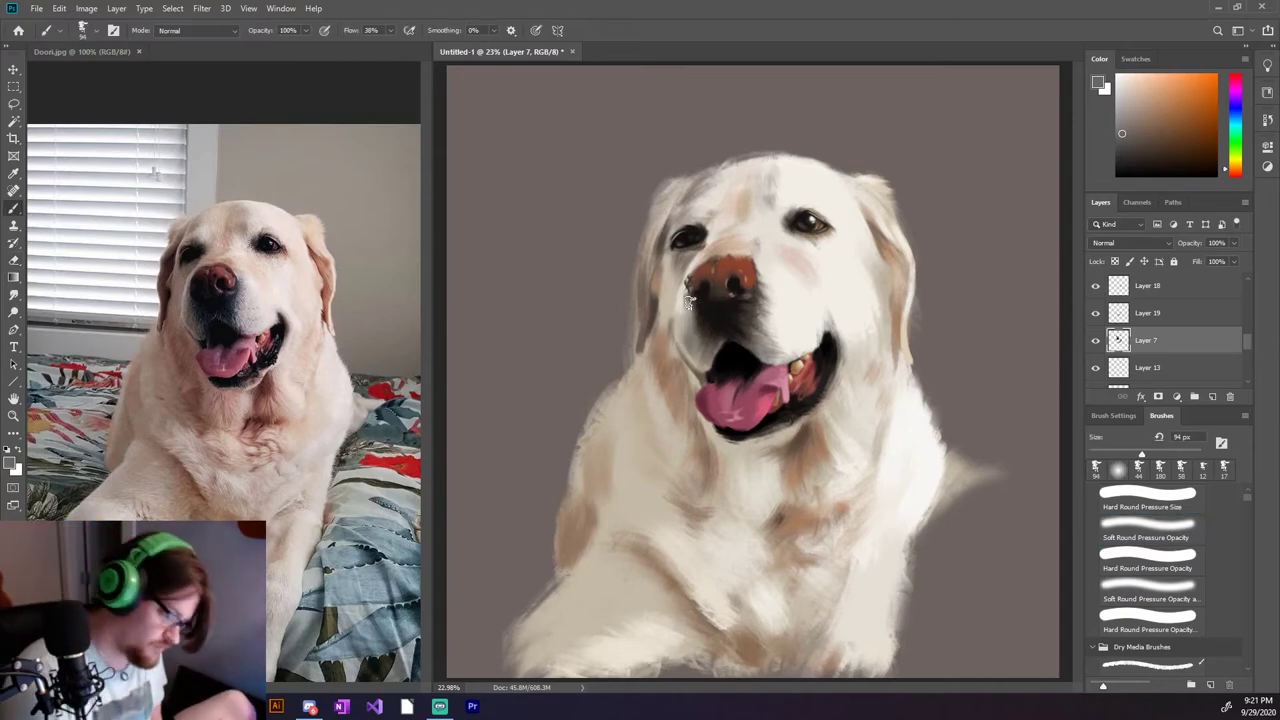
{"action": "key", "text": "ctrl+shift+alt+n"}
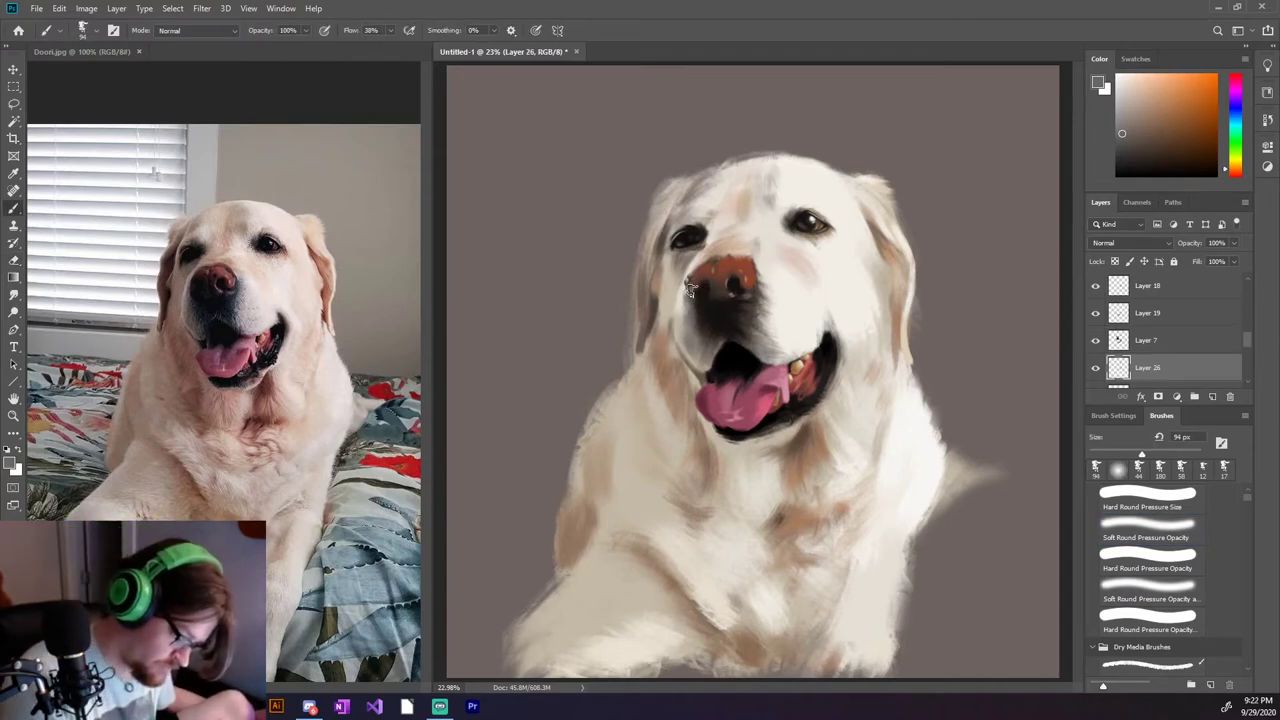
{"action": "scroll", "coordinate": [1202, 359], "scroll_direction": "down", "scroll_amount": 3}
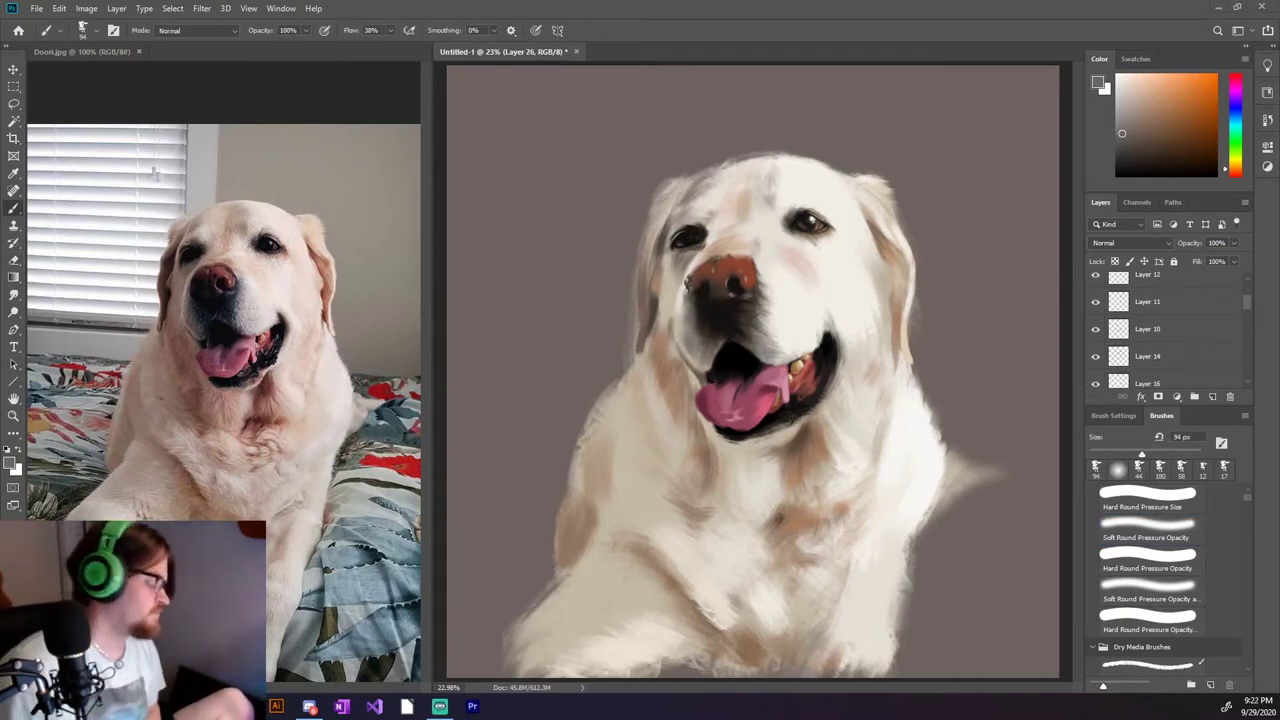
{"action": "key", "text": "i"}
{"action": "left_click", "coordinate": [758, 517]}
{"action": "key", "text": "b"}
{"action": "key", "text": "ctrl+shift+alt+n"}
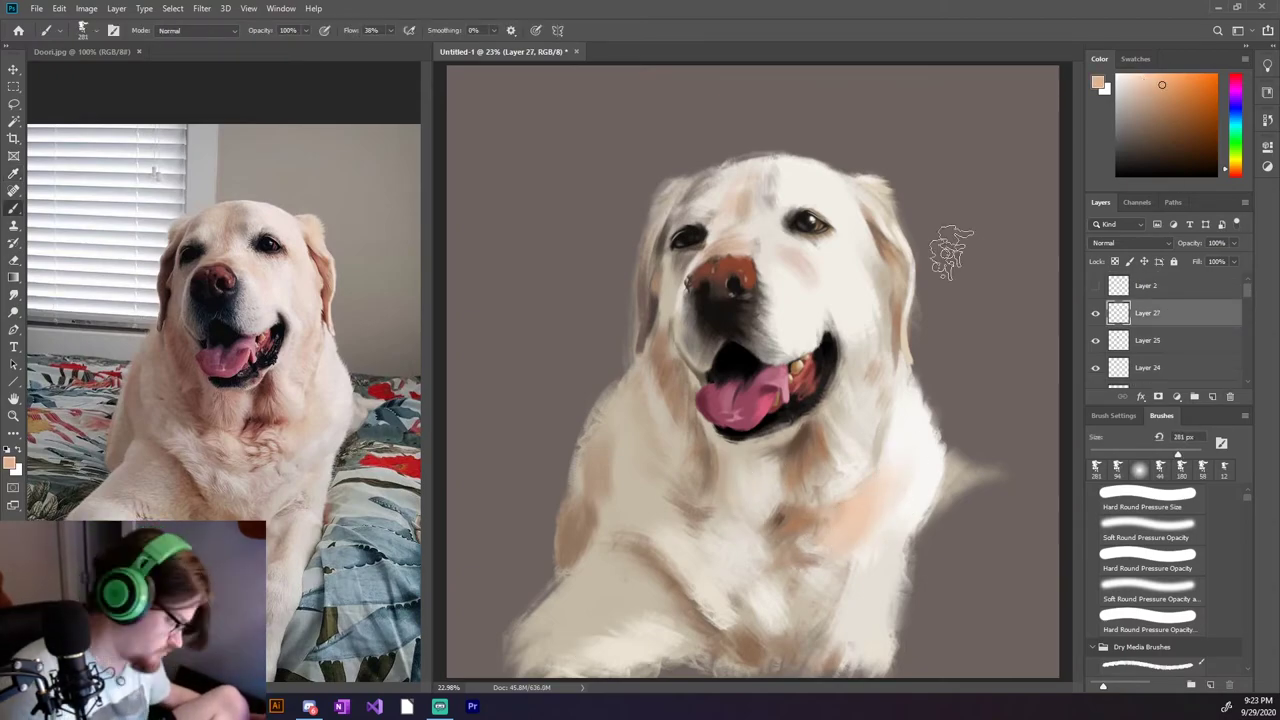
Paint warm peach tones sampled from the chest, then add a soft-brush shading layer at 39% opacity.
{"action": "left_click", "coordinate": [950, 250], "text": "alt"}
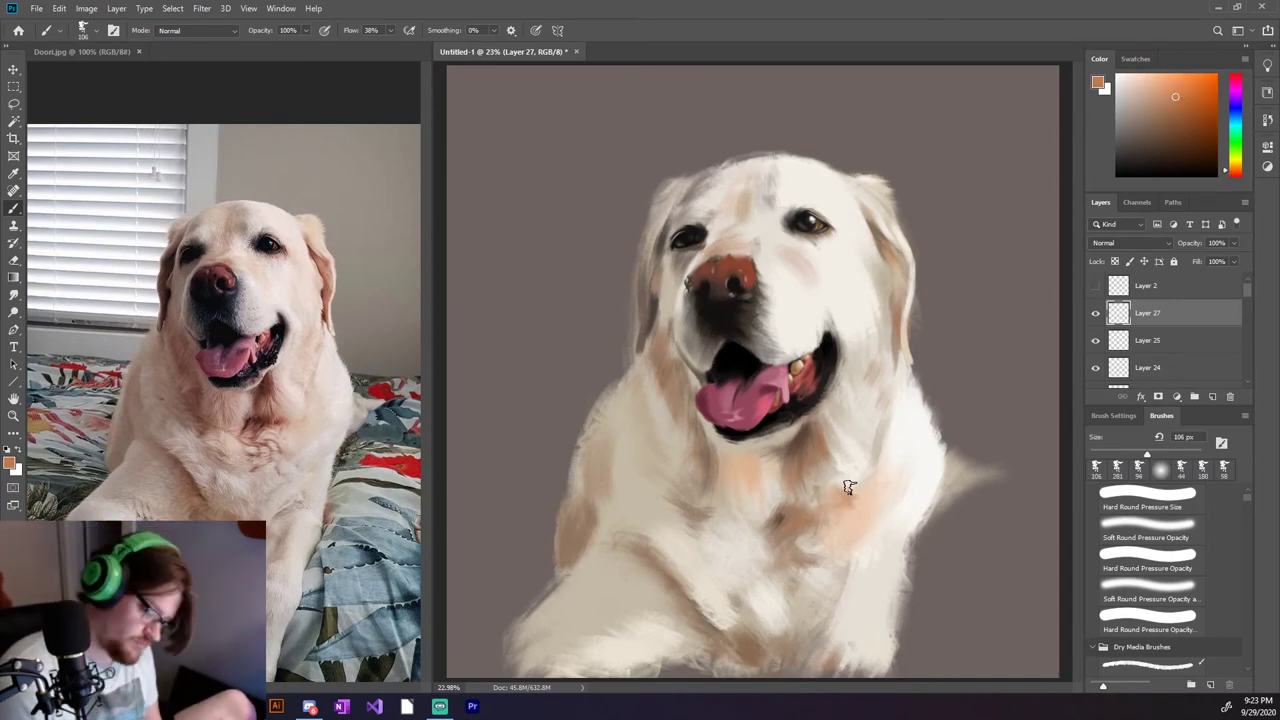
{"action": "left_click", "coordinate": [847, 455], "text": "alt"}
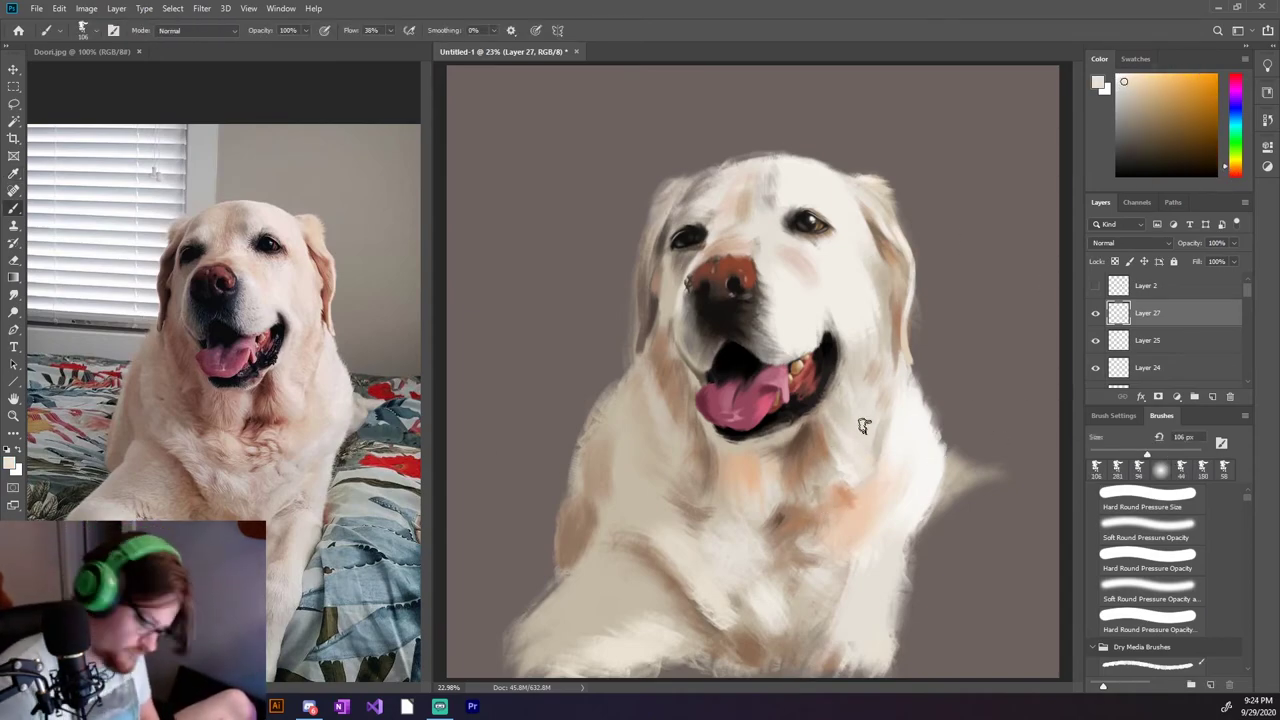
{"action": "left_click", "coordinate": [851, 472], "text": "alt"}
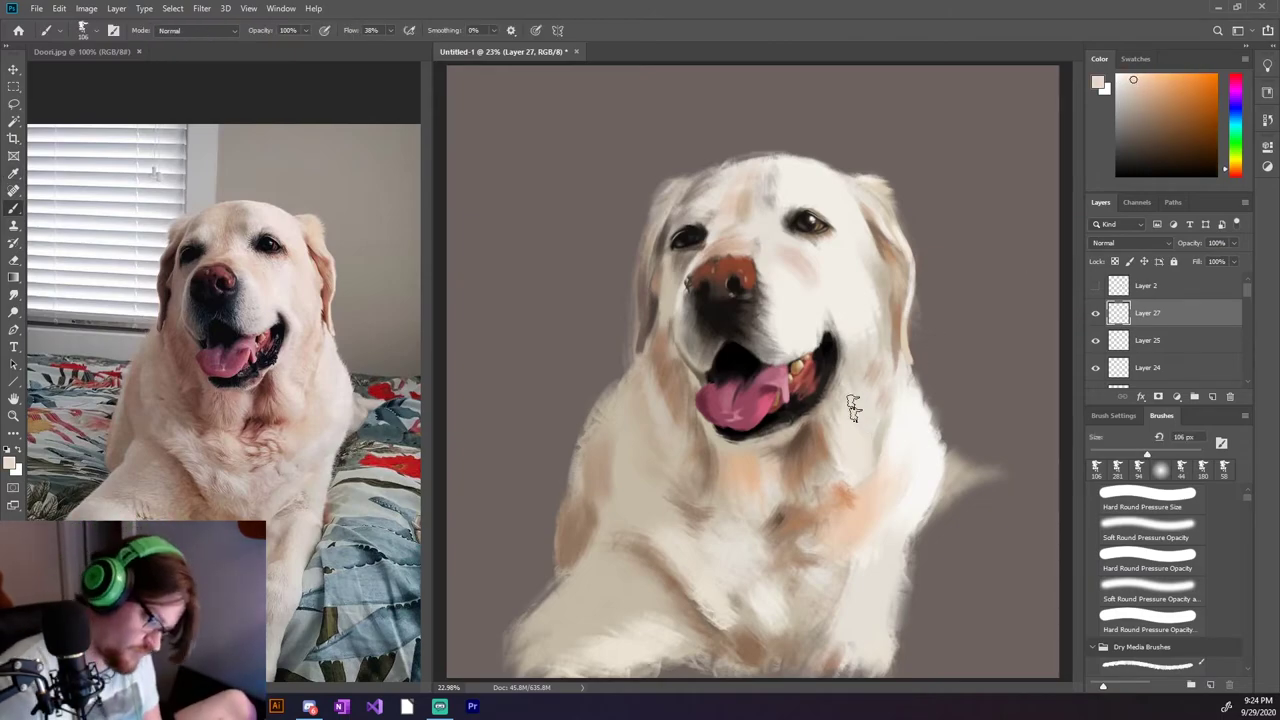
{"action": "key", "text": "ctrl+shift+alt+n"}
{"action": "left_click", "coordinate": [1147, 530]}
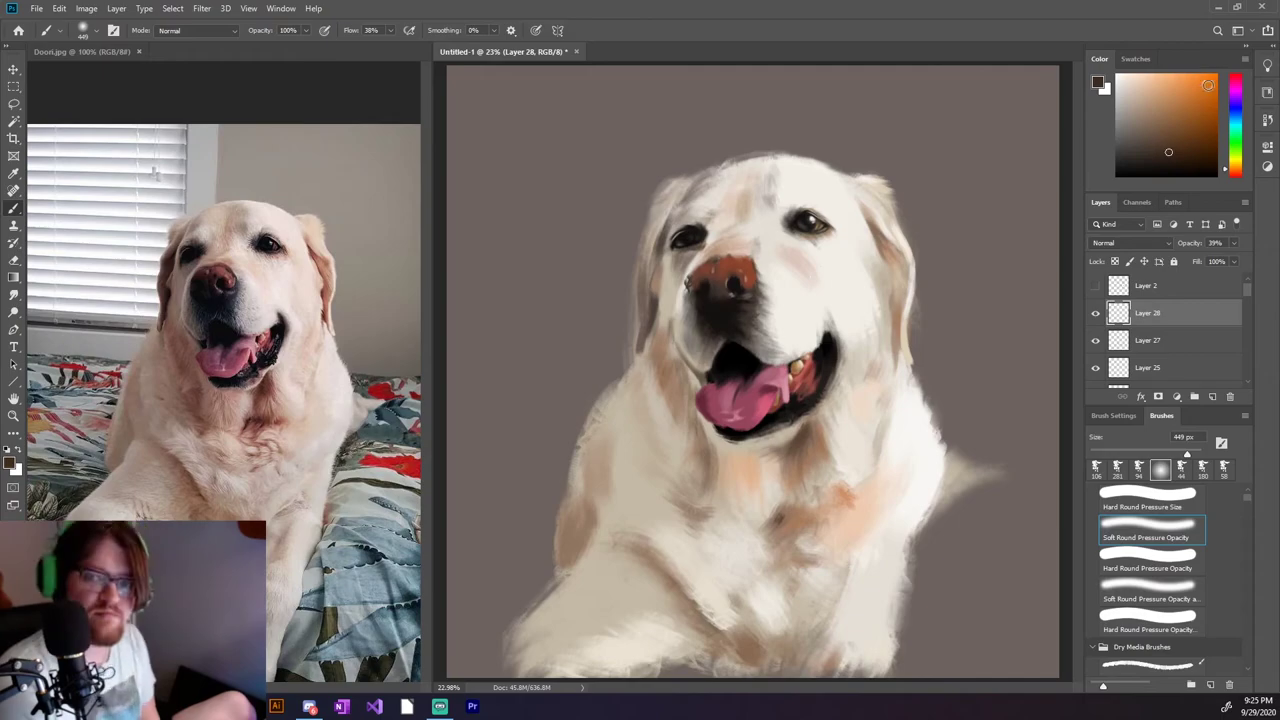
Add a backdrop layer at the bottom of the stack and wash the canvas with soft white.
{"action": "key", "text": "e"}
{"action": "key", "text": "ctrl+shift+alt+n"}
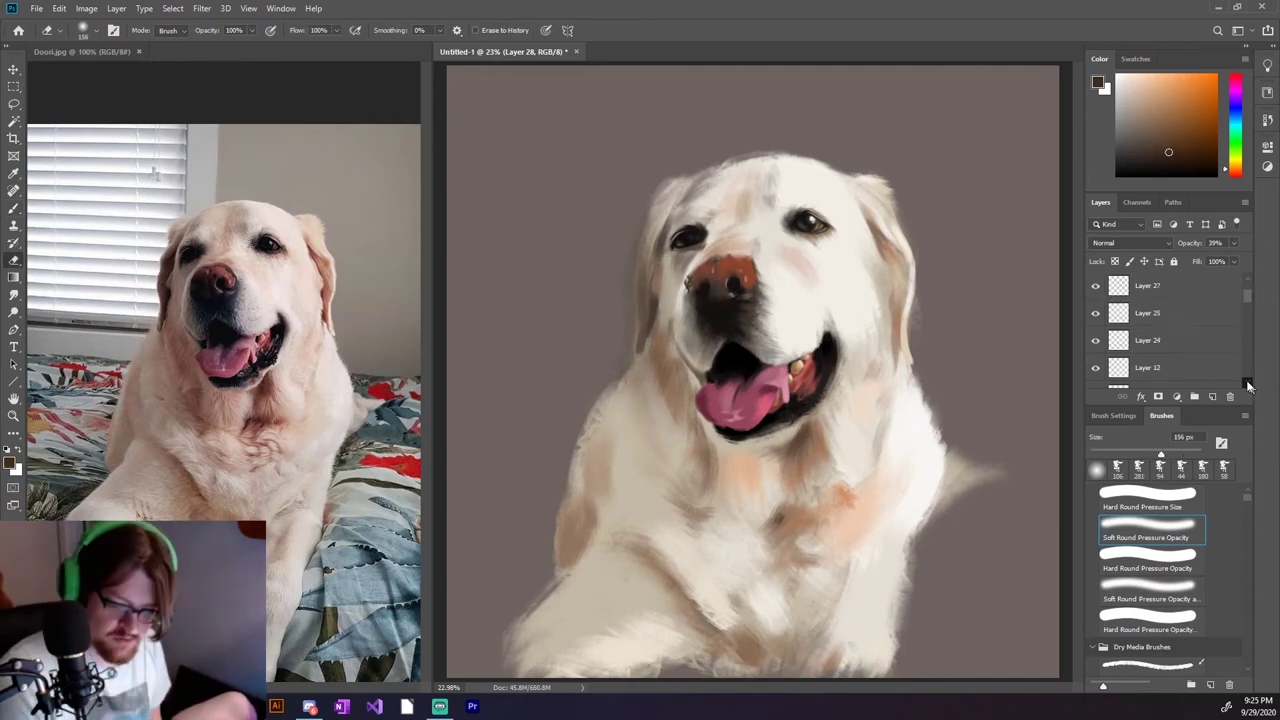
{"action": "key", "text": "ctrl+shift+bracketleft"}
{"action": "key", "text": "b"}
{"action": "key", "text": "x"}
{"action": "left_click_drag", "start_coordinate": [560, 130], "coordinate": [825, 312]}
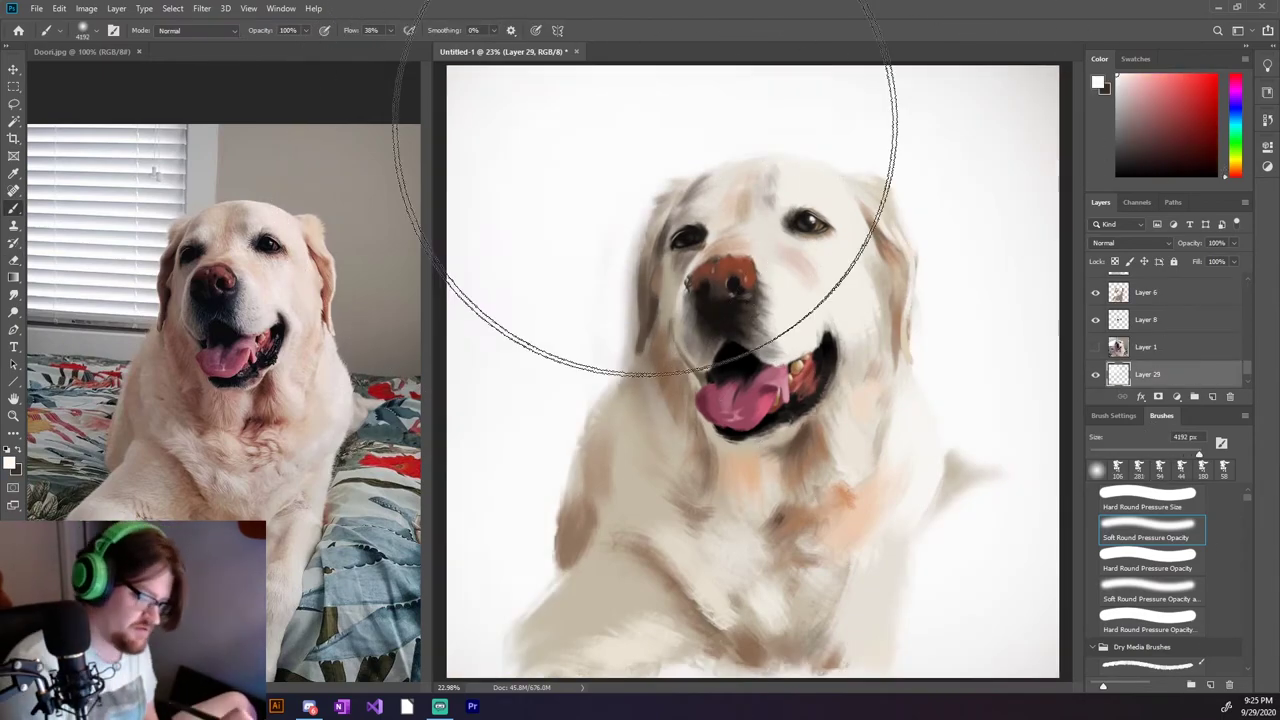
{"action": "left_click_drag", "start_coordinate": [1199, 455], "coordinate": [1189, 455]}
Shade the lower chest on the 39% layer with a sampled fur brown, then hide the white backdrop.
{"action": "scroll", "coordinate": [1170, 330], "scroll_direction": "up", "scroll_amount": 5}
{"action": "left_click", "coordinate": [1147, 313]}
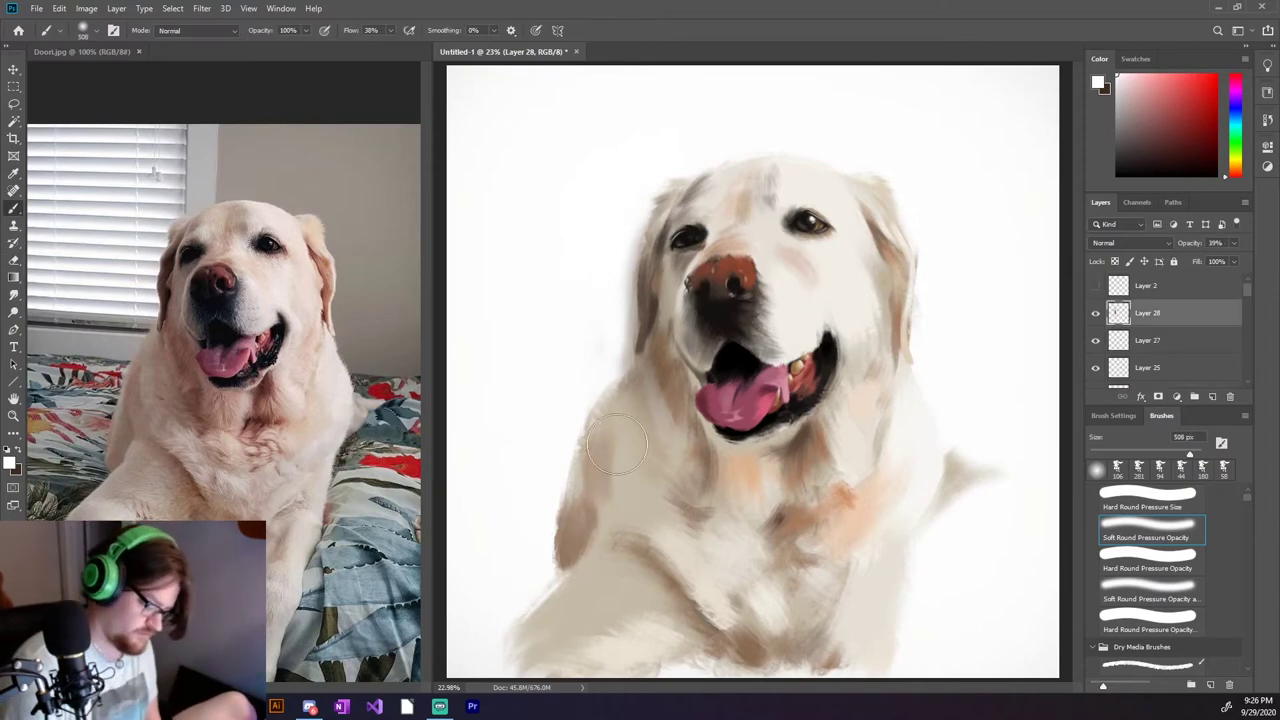
{"action": "left_click", "coordinate": [565, 521], "text": "alt"}
{"action": "key", "text": "e"}
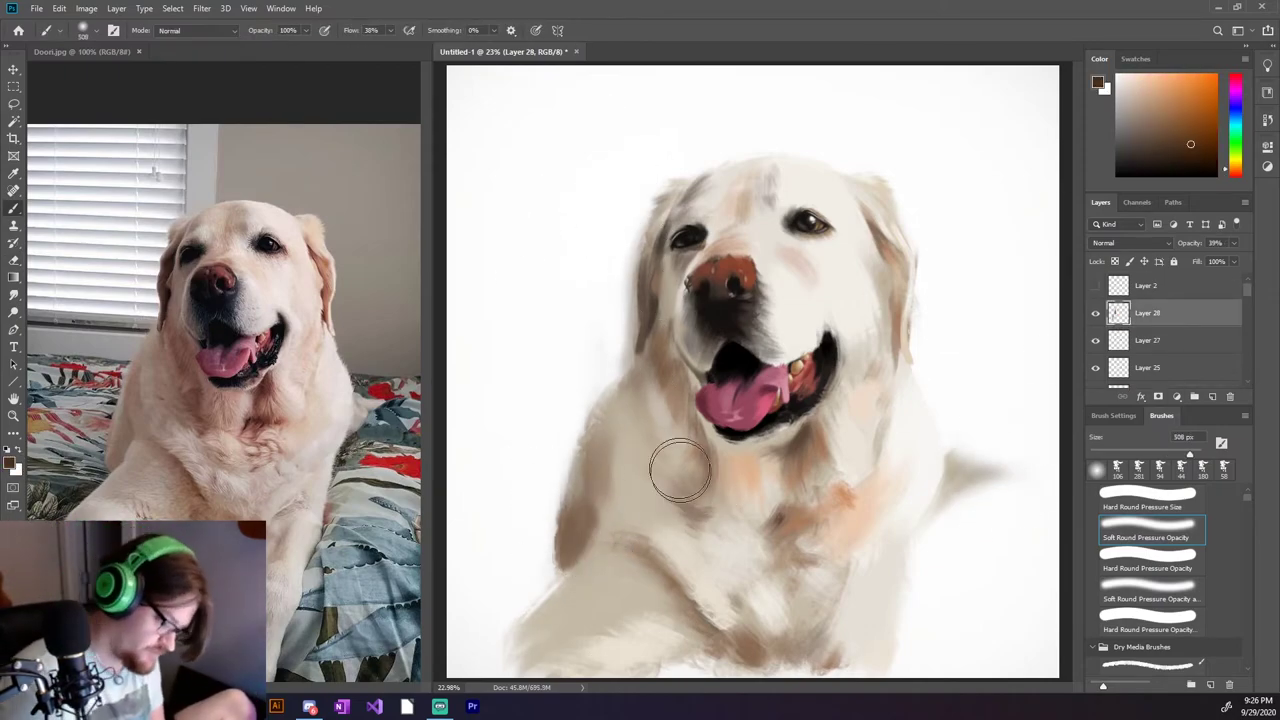
{"action": "key", "text": "b"}
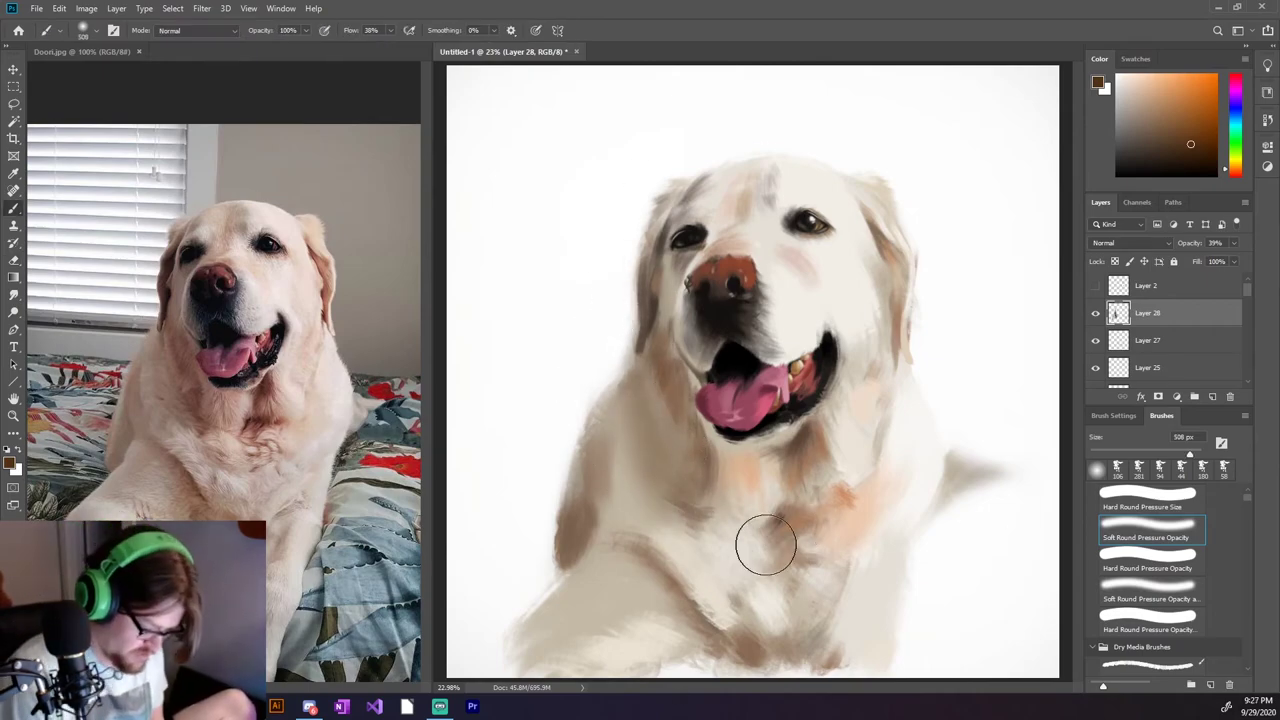
{"action": "key", "text": "e"}
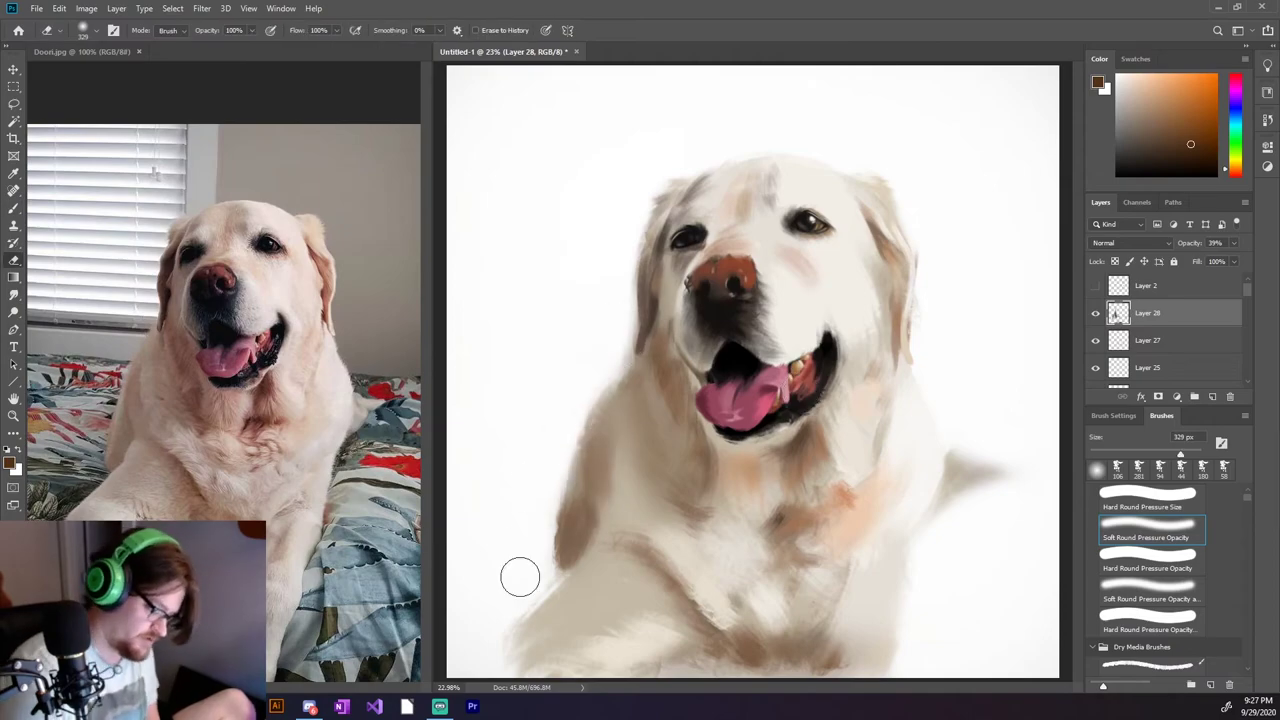
{"action": "scroll", "coordinate": [1248, 385], "scroll_direction": "down", "scroll_amount": 3}
{"action": "scroll", "coordinate": [1248, 385], "scroll_direction": "down", "scroll_amount": 3}
{"action": "left_click", "coordinate": [1095, 346]}
On Layer 28, erase the tongue's highlight streaks and blend brown shading over the cheek and chest.
{"action": "key", "text": "b"}
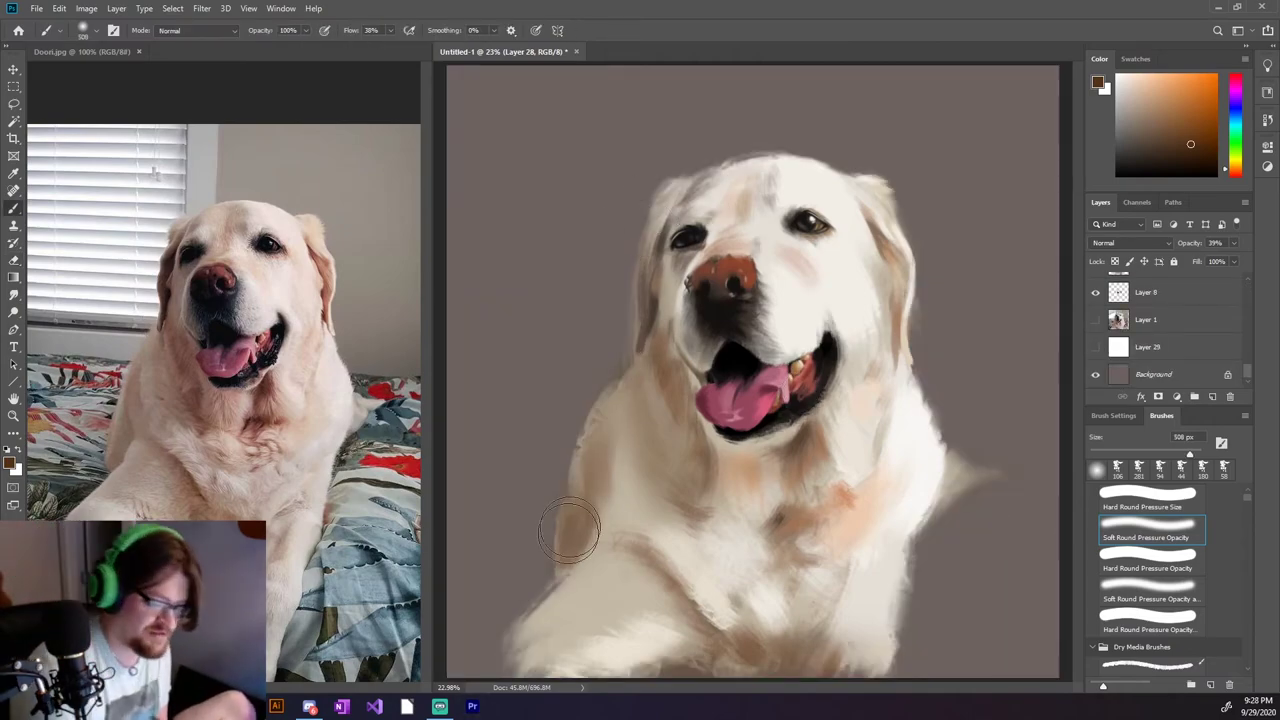
{"action": "key", "text": "e"}
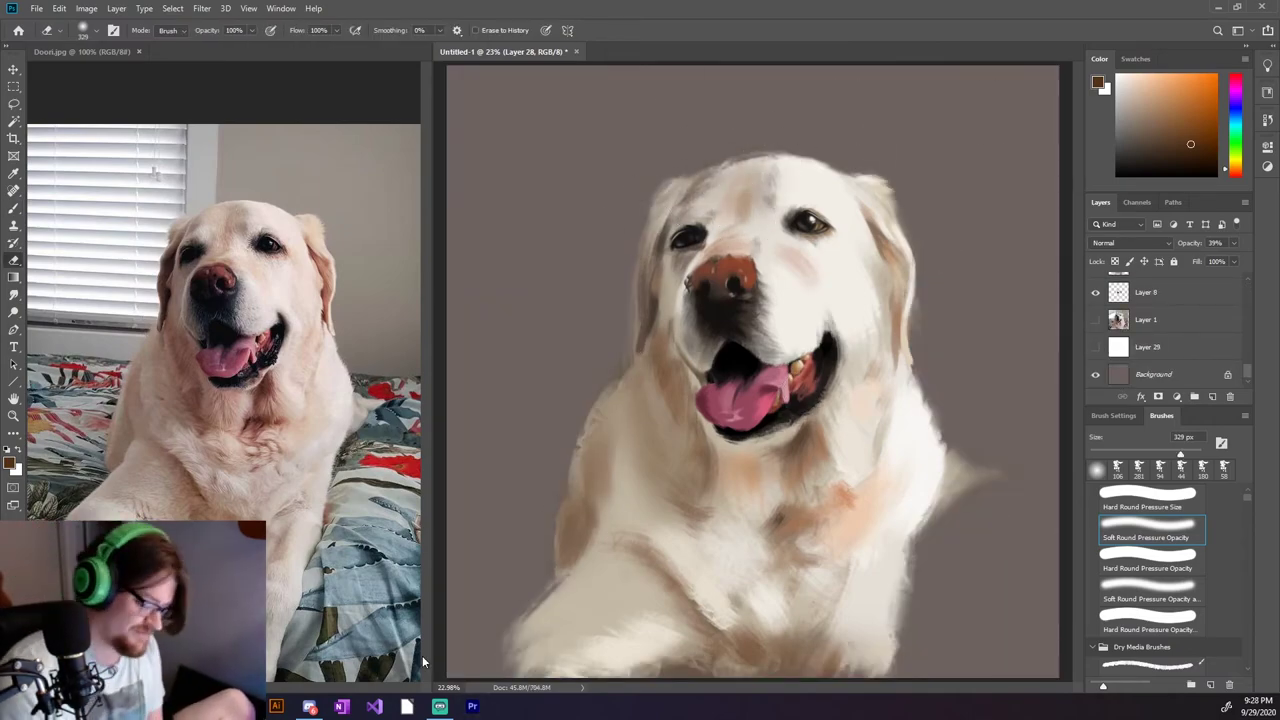
{"action": "key", "text": "b"}
{"action": "left_click", "coordinate": [897, 644], "text": "alt"}
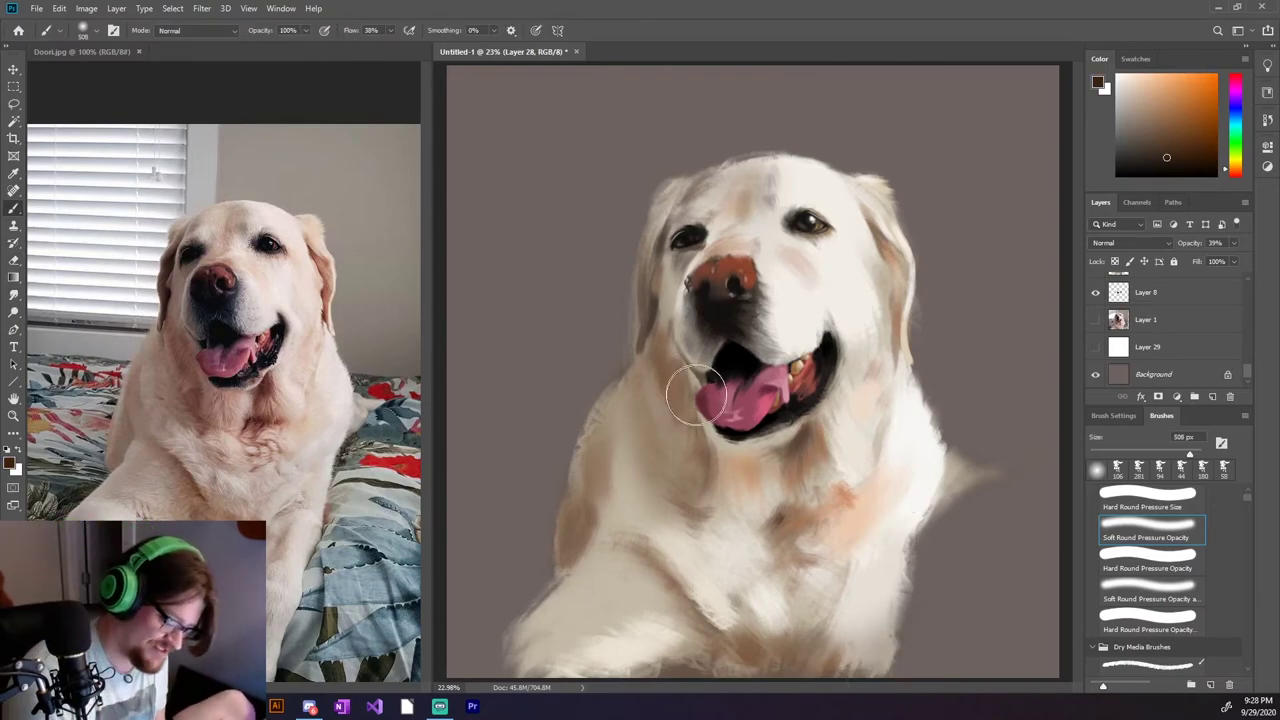
{"action": "key", "text": "e"}
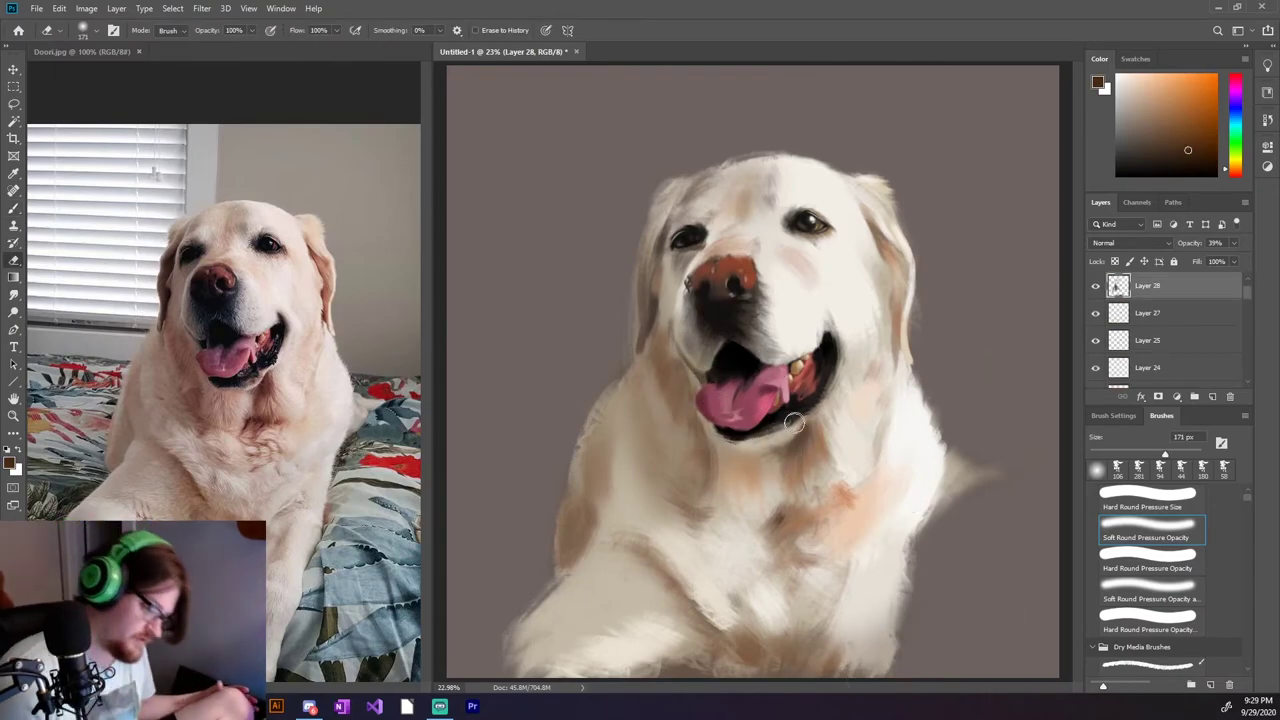
{"action": "left_click_drag", "start_coordinate": [768, 402], "coordinate": [731, 409]}
{"action": "key", "text": "b"}
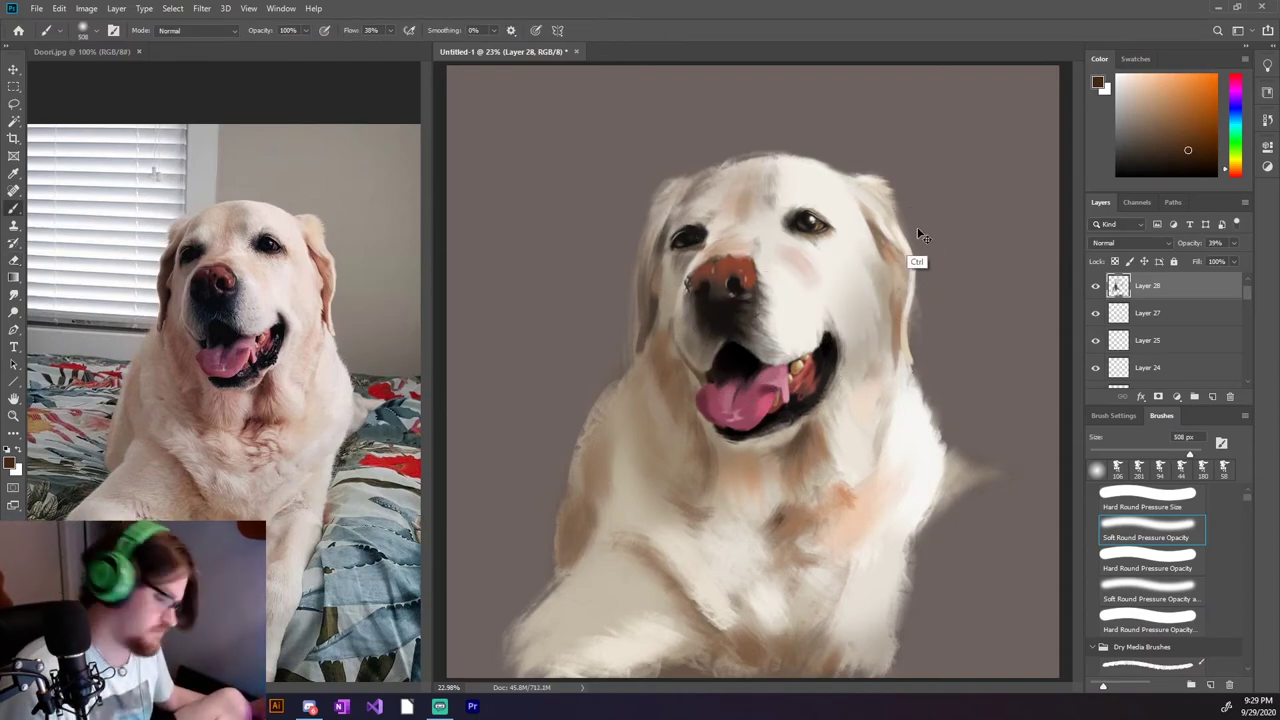
Darken the Background layer with Hue/Saturation: Saturation -15, Lightness -28.
{"action": "key", "text": "e"}
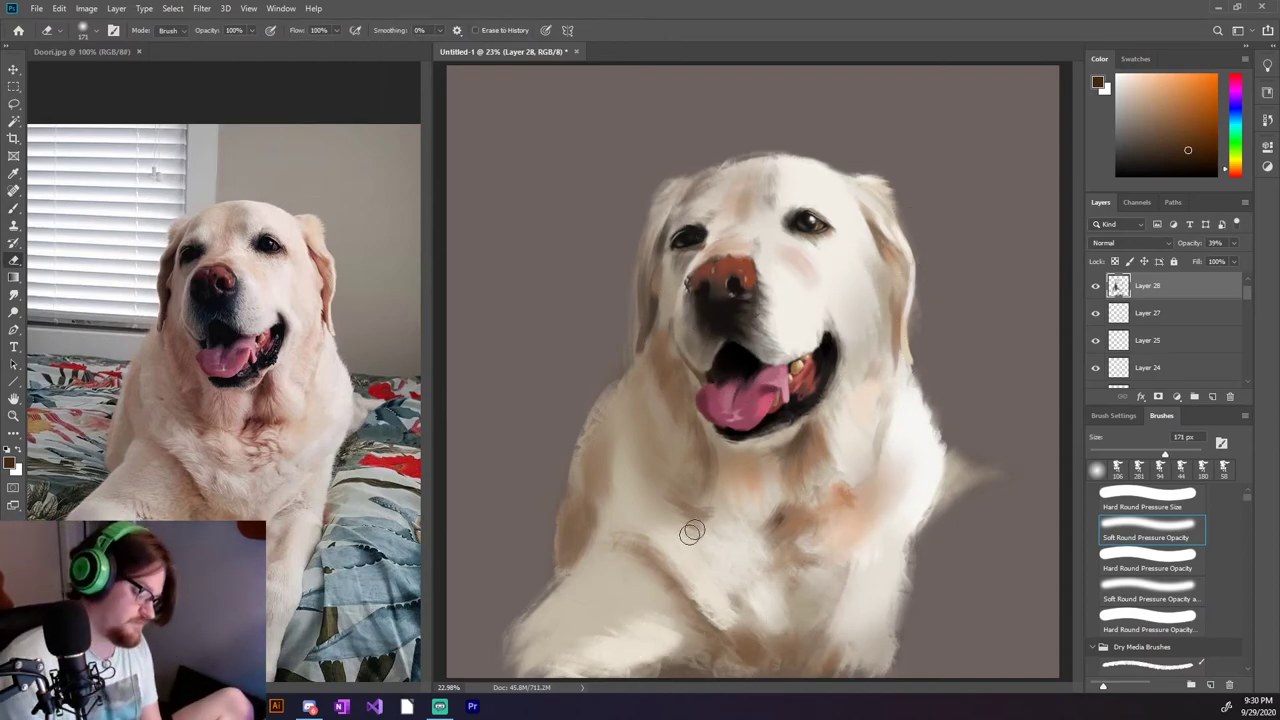
{"action": "key", "text": "alt+comma"}
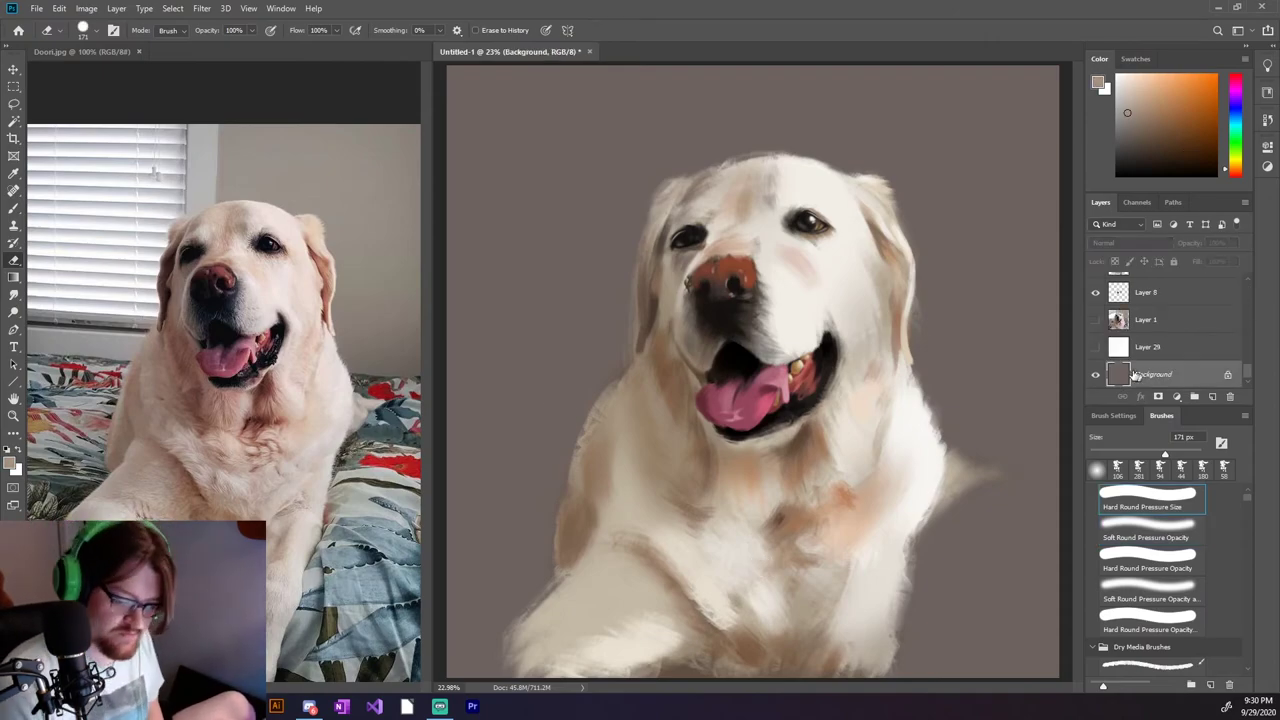
{"action": "left_click", "coordinate": [86, 8]}
{"action": "left_click", "coordinate": [265, 150]}
{"action": "mouse_move", "coordinate": [382, 278]}
{"action": "left_mouse_down"}
{"action": "mouse_move", "coordinate": [351, 276]}
{"action": "mouse_move", "coordinate": [370, 276]}
{"action": "left_mouse_up"}
{"action": "key", "text": "Return"}
Brush a signature at the bottom right and letter 두리 at the top left.
{"action": "key", "text": "b"}
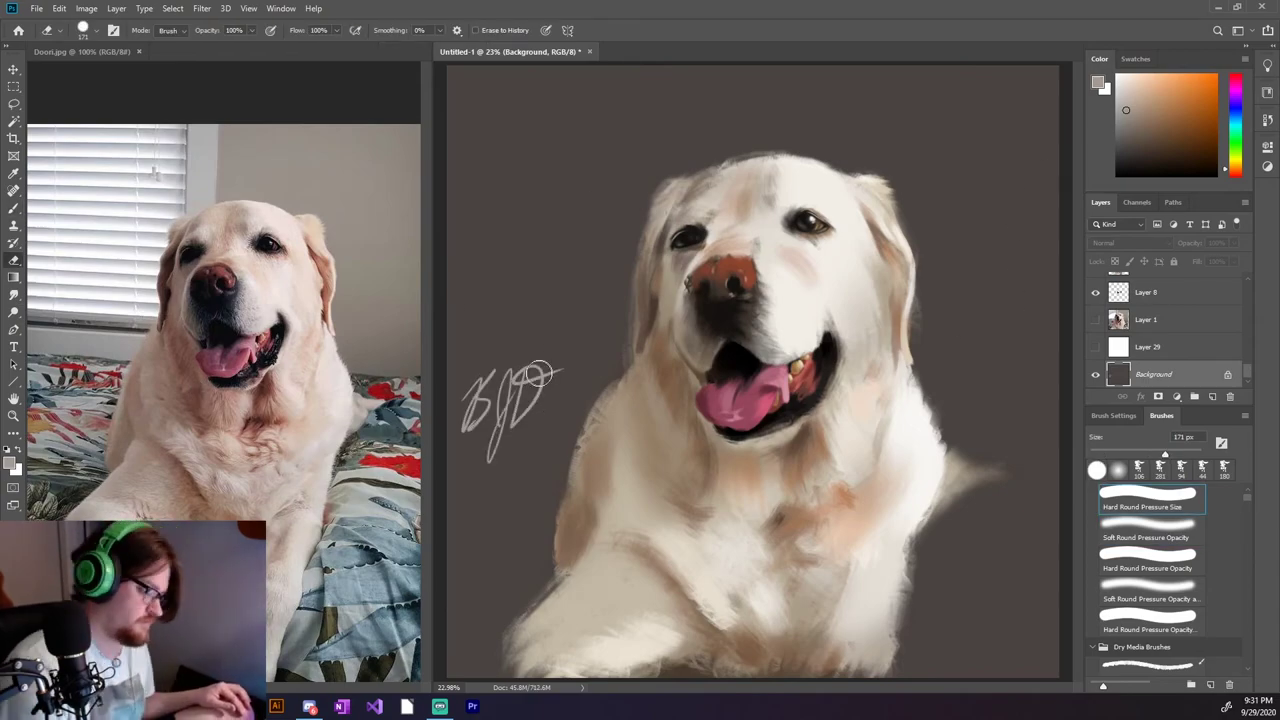
{"action": "left_click_drag", "start_coordinate": [930, 615], "coordinate": [992, 600]}
{"action": "left_click_drag", "start_coordinate": [477, 165], "coordinate": [552, 178]}
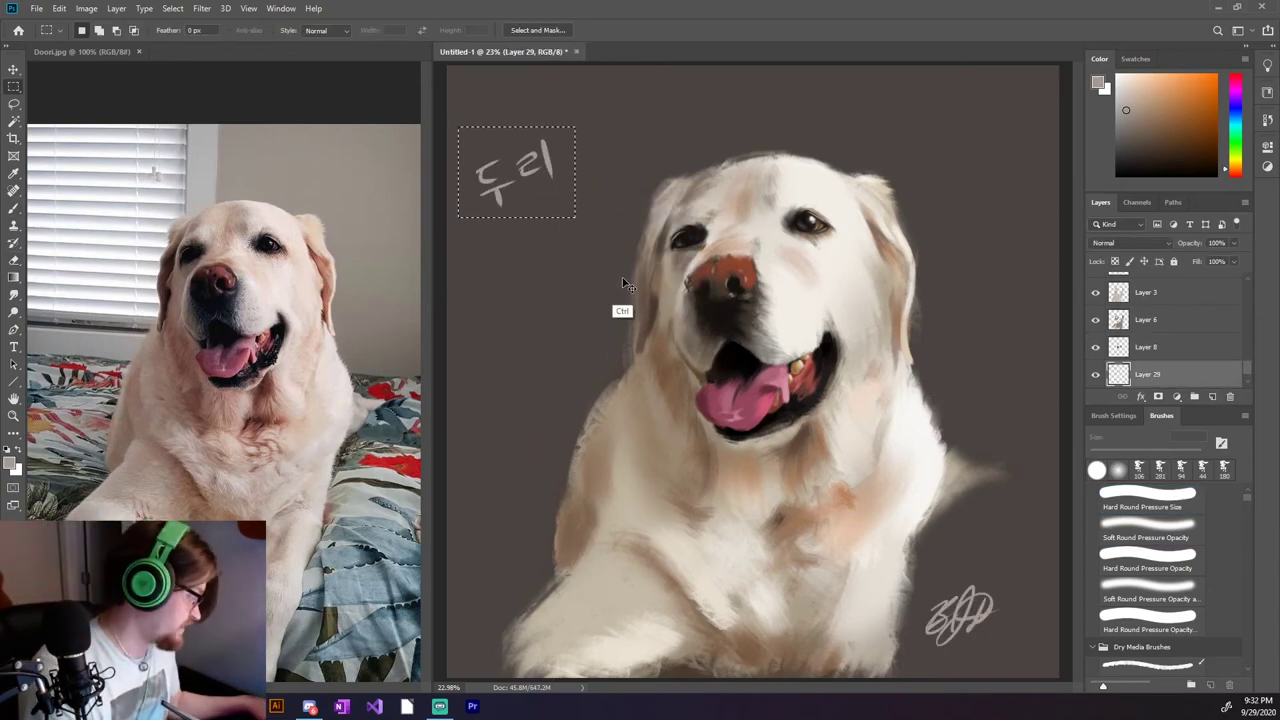